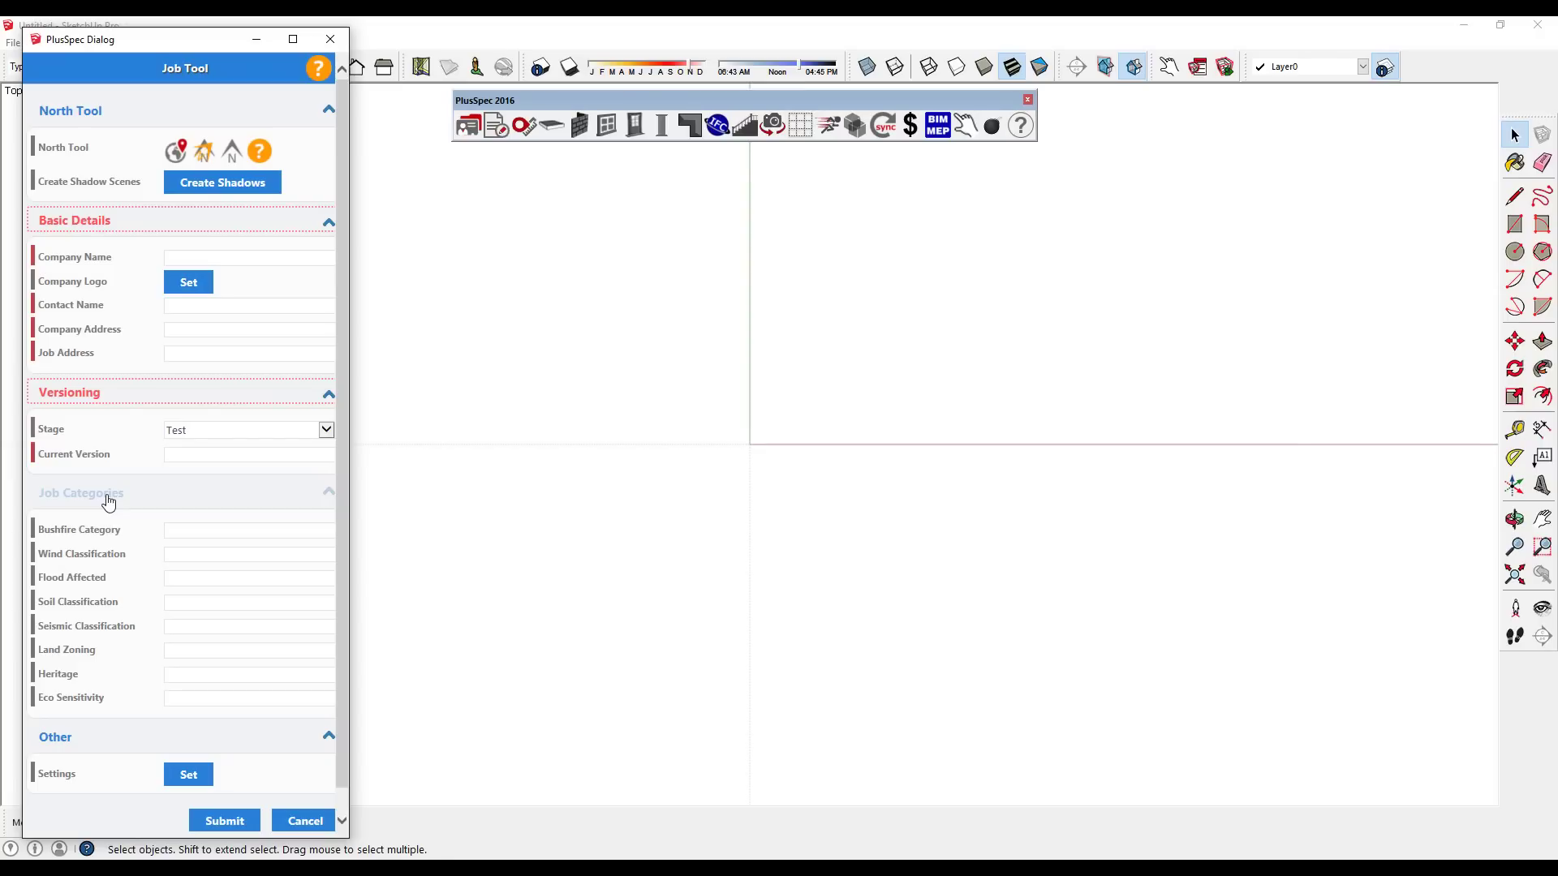
Step: Scroll down the PlusSpec job form and open the general Settings
scroll(109, 503, down, 1)
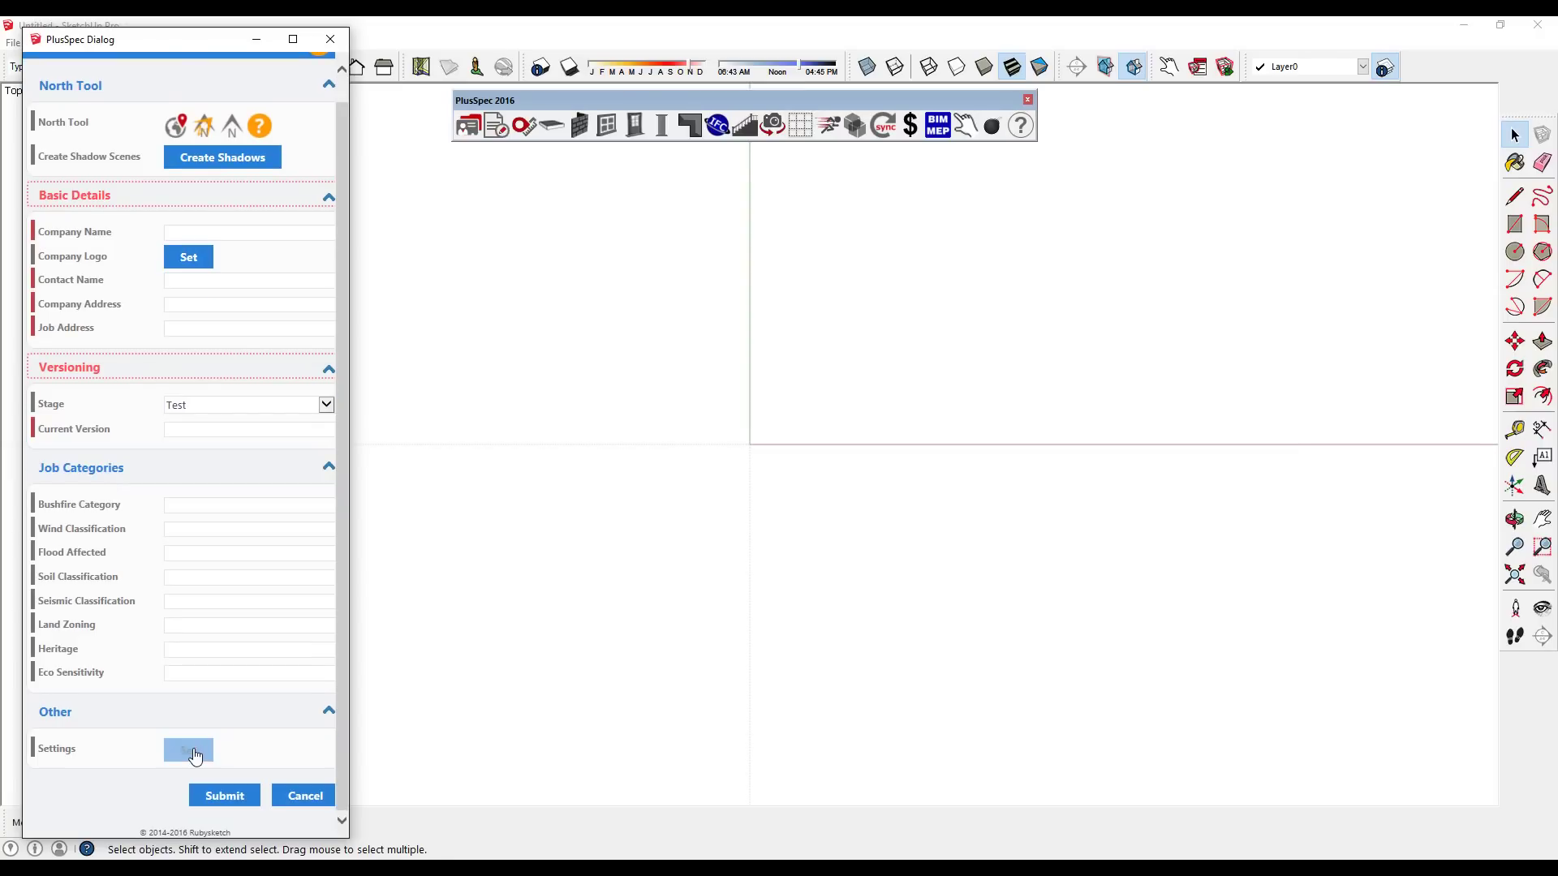
click(195, 750)
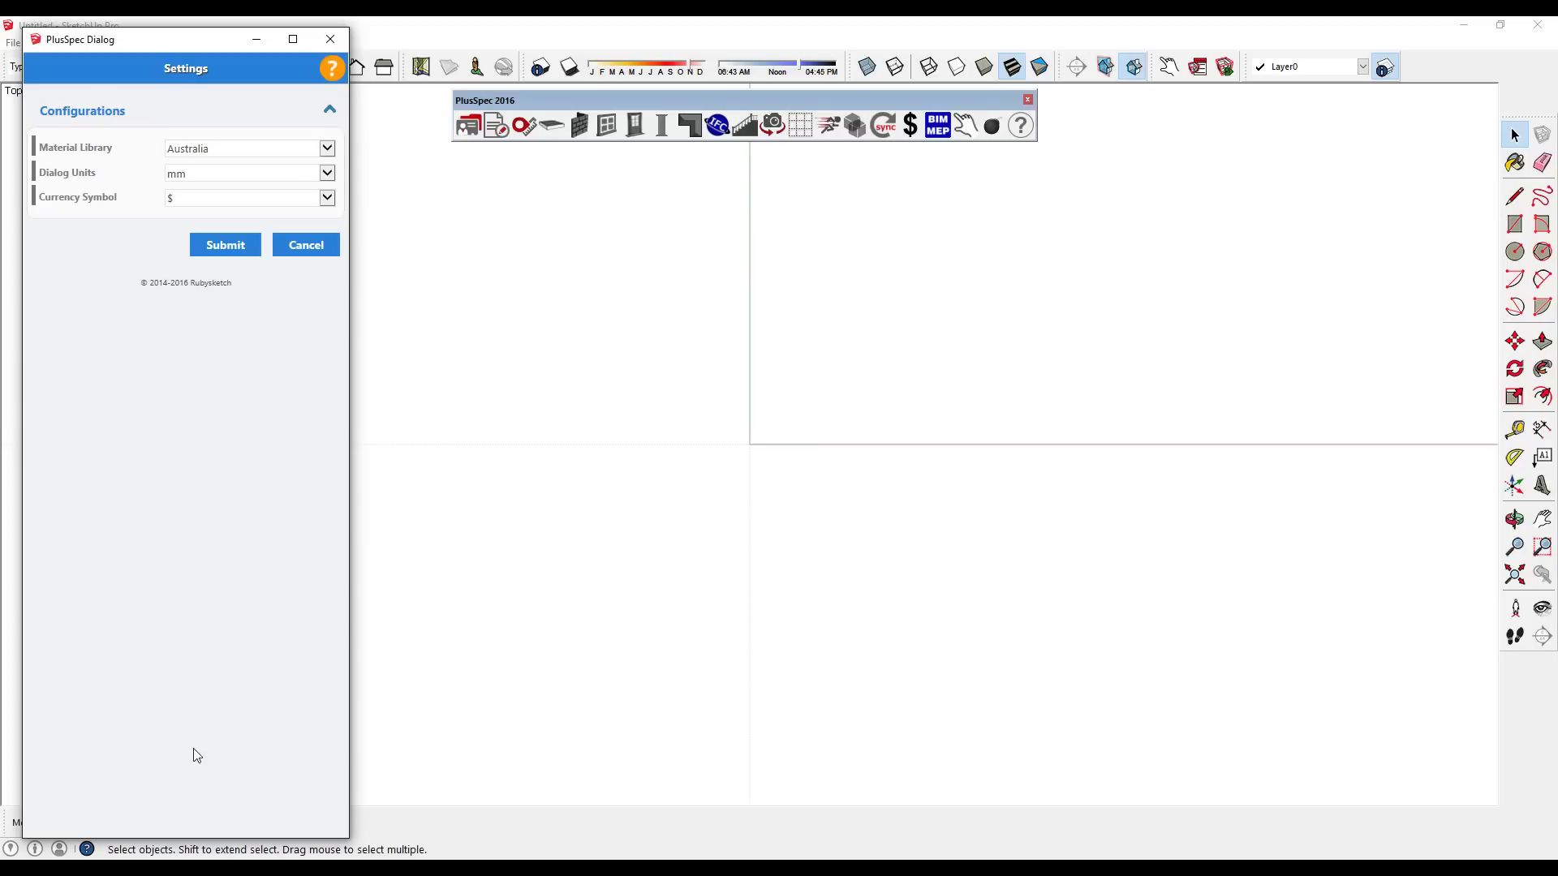
Step: Set PlusSpec to the United States material library, ft dialog units and $ currency, and submit
click(270, 148)
click(243, 177)
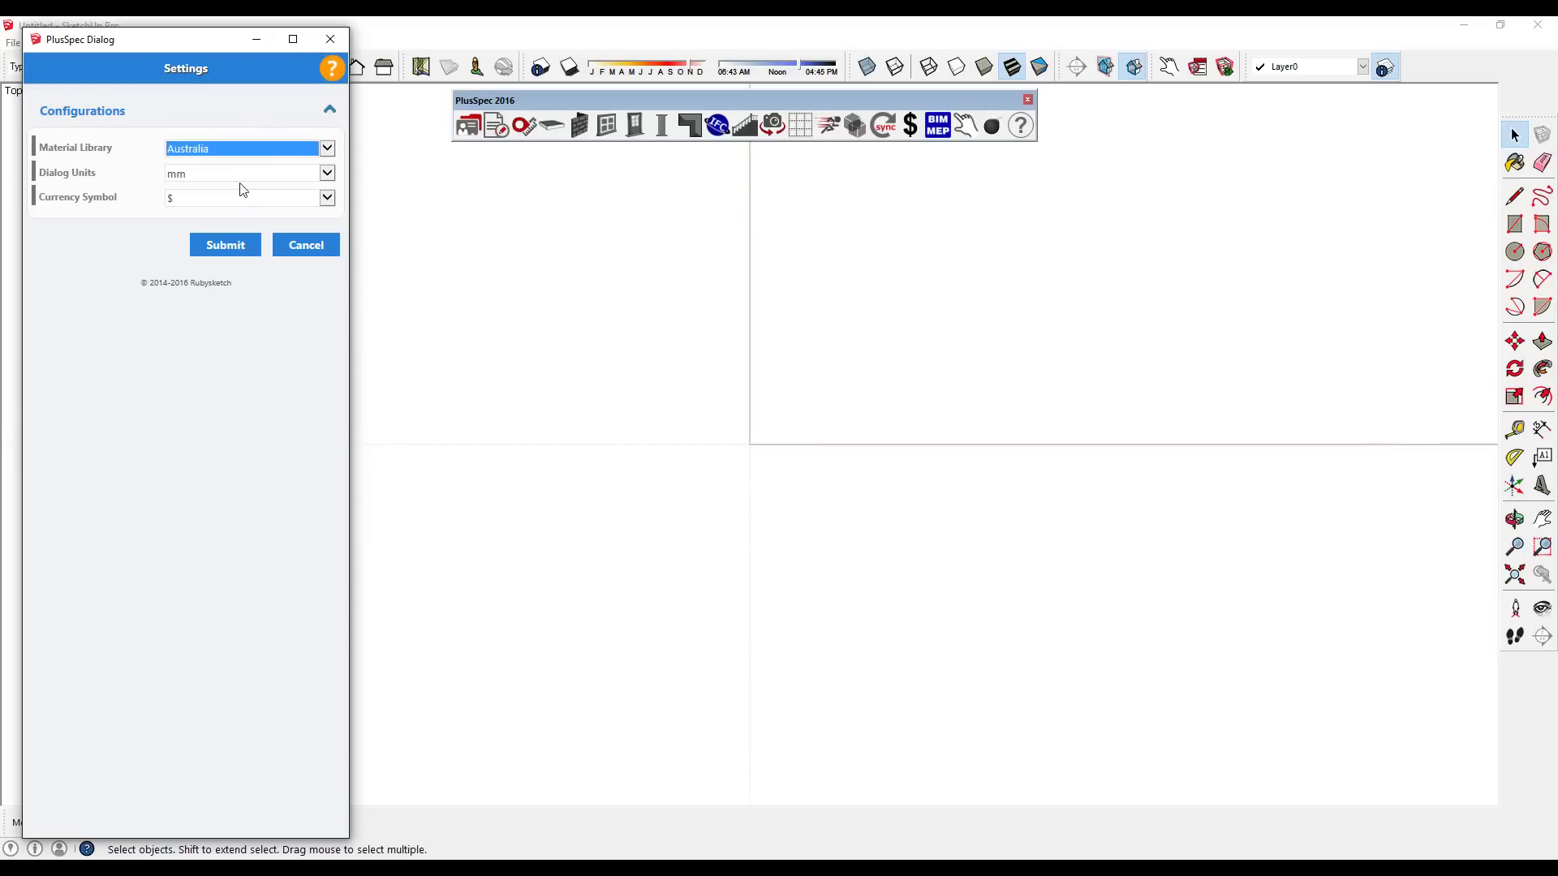
click(241, 173)
click(217, 216)
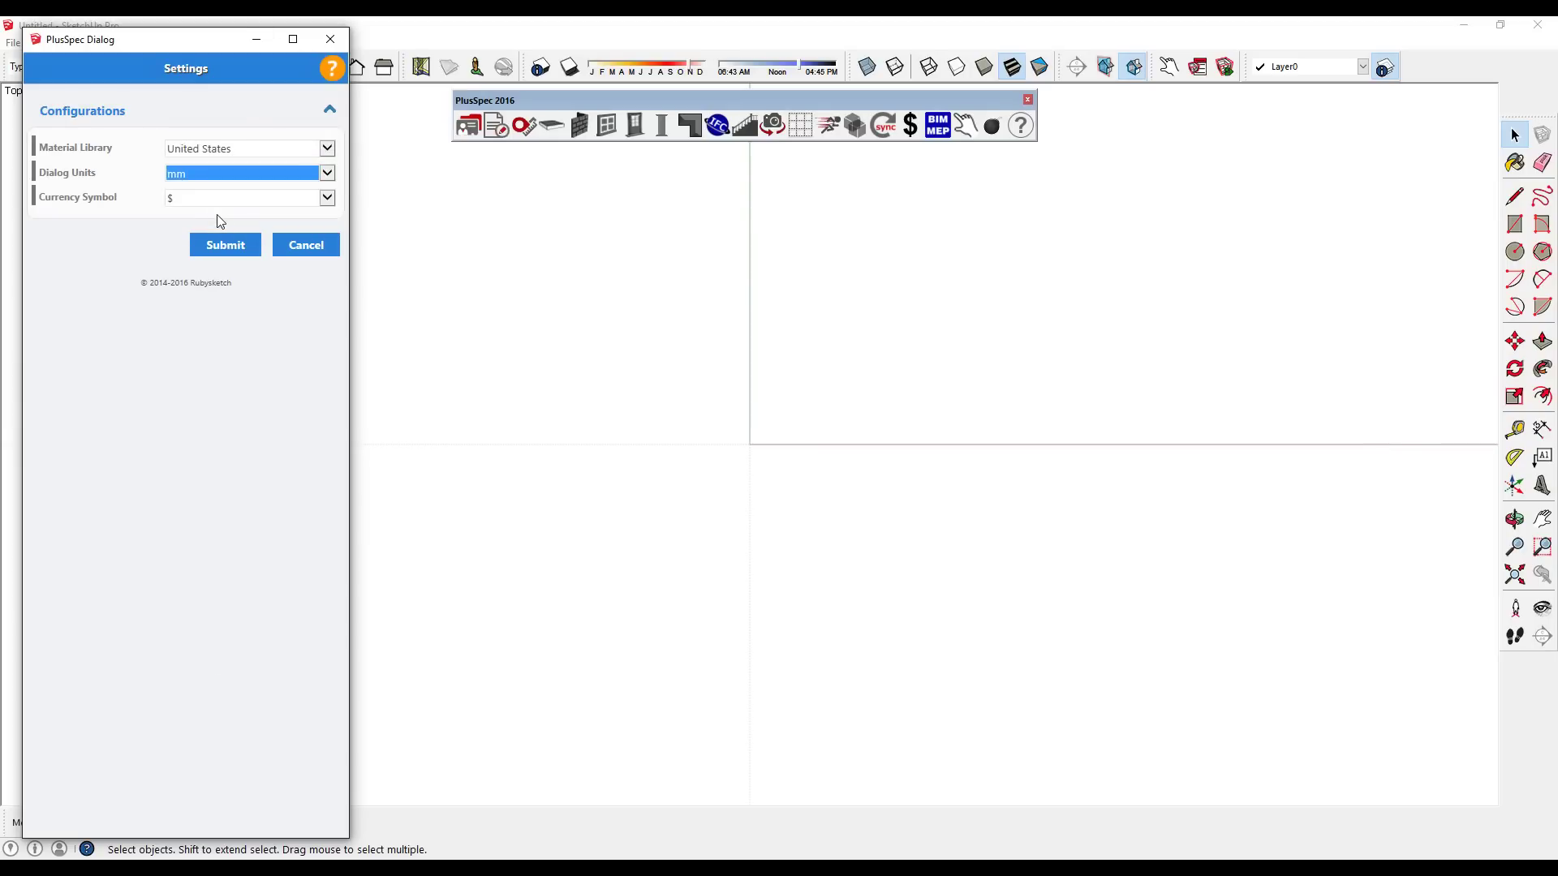
click(326, 200)
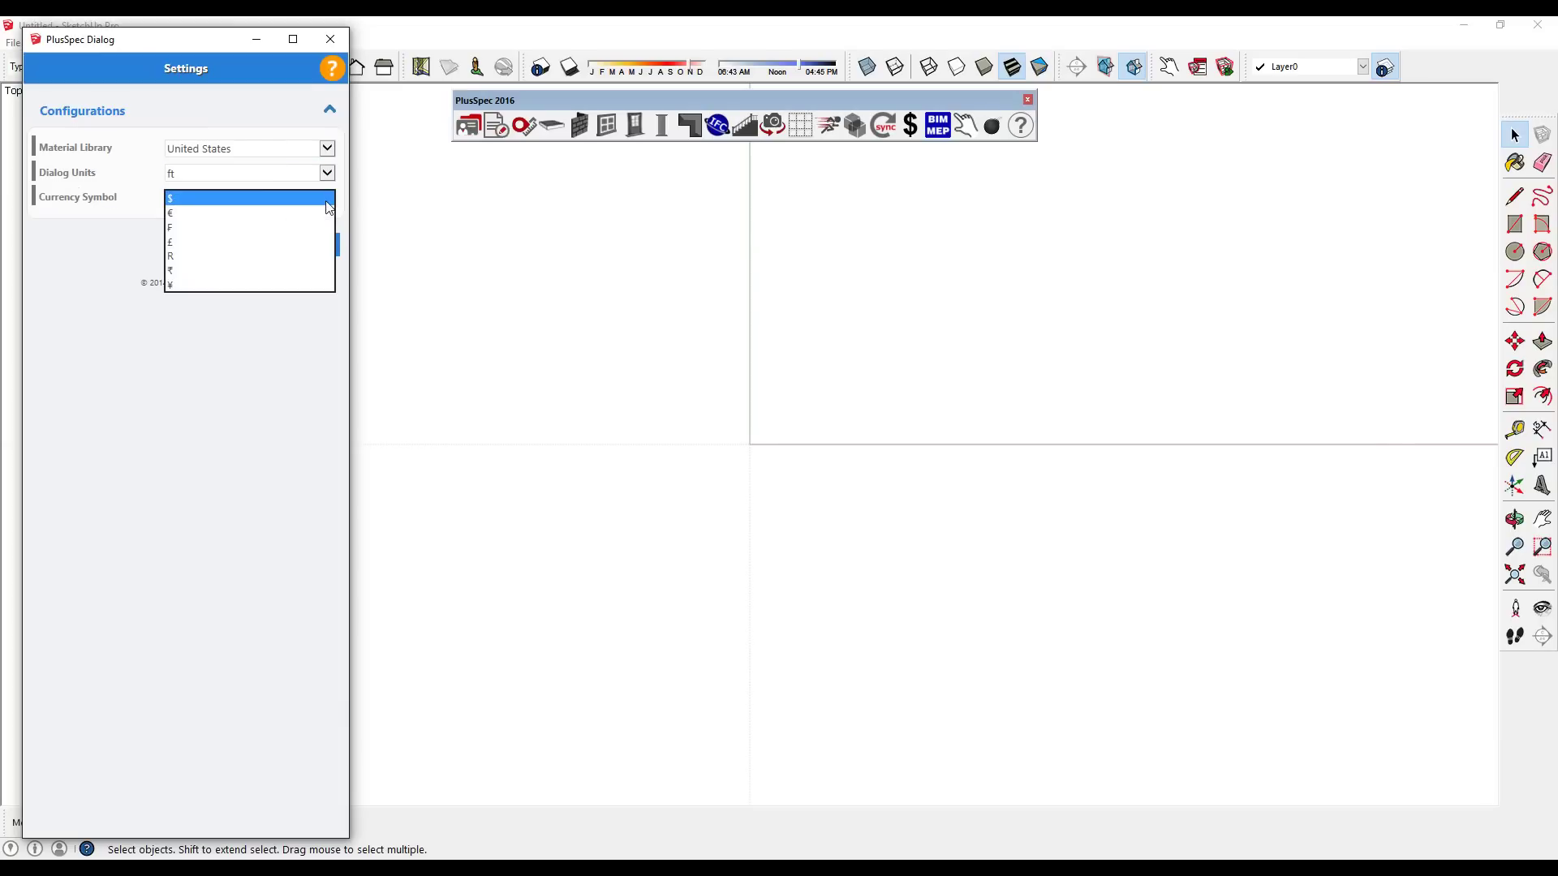
click(250, 199)
click(240, 245)
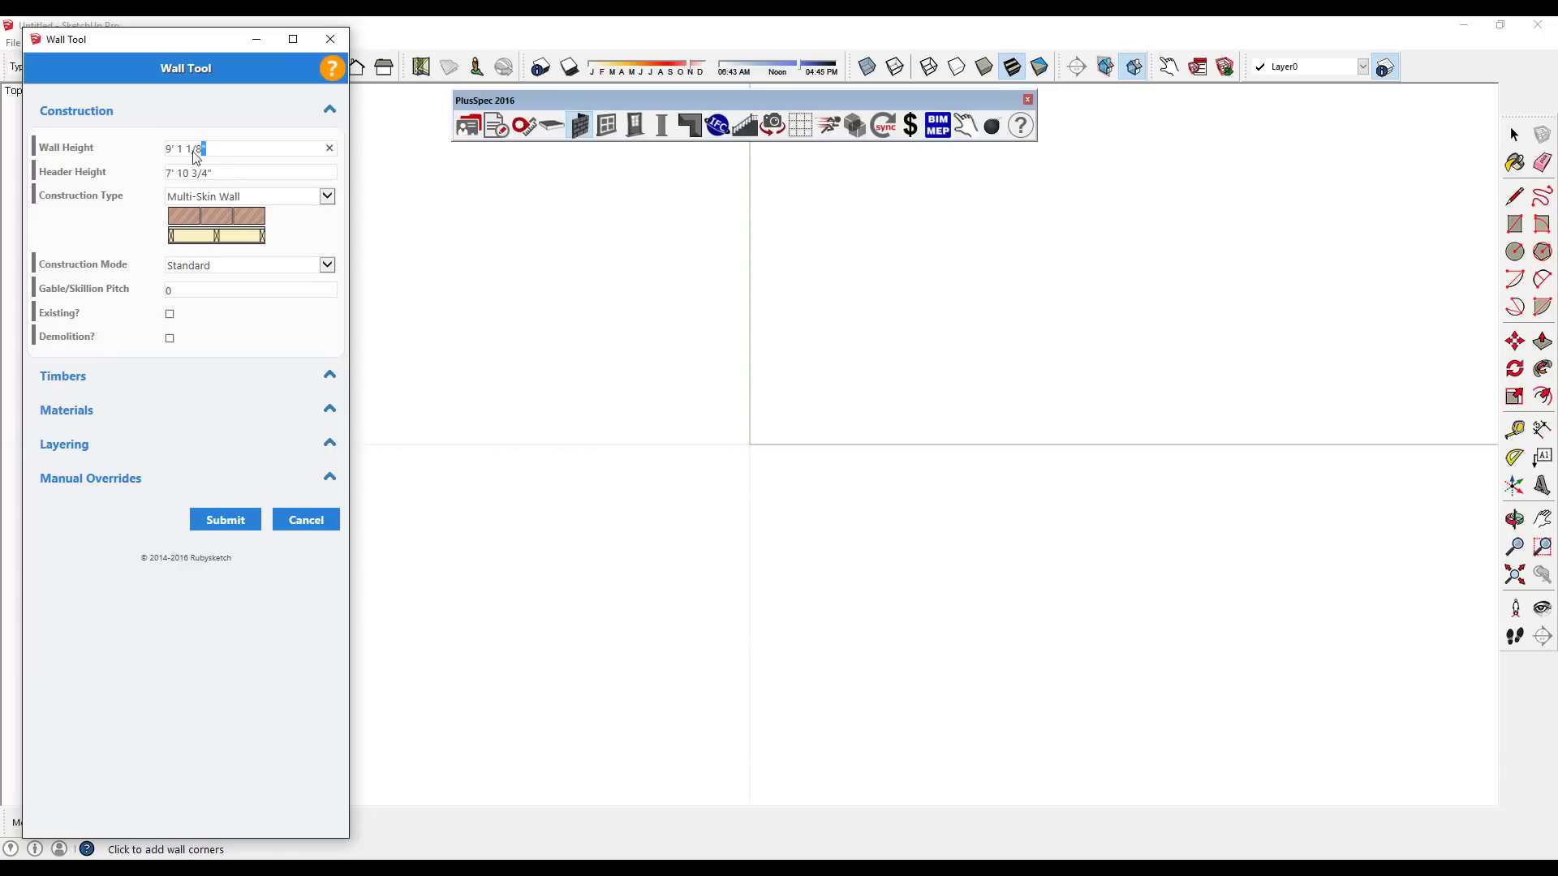
Step: Select the Wall Height and Header Height values in the Wall Tool to review them
drag(208, 149, 155, 170)
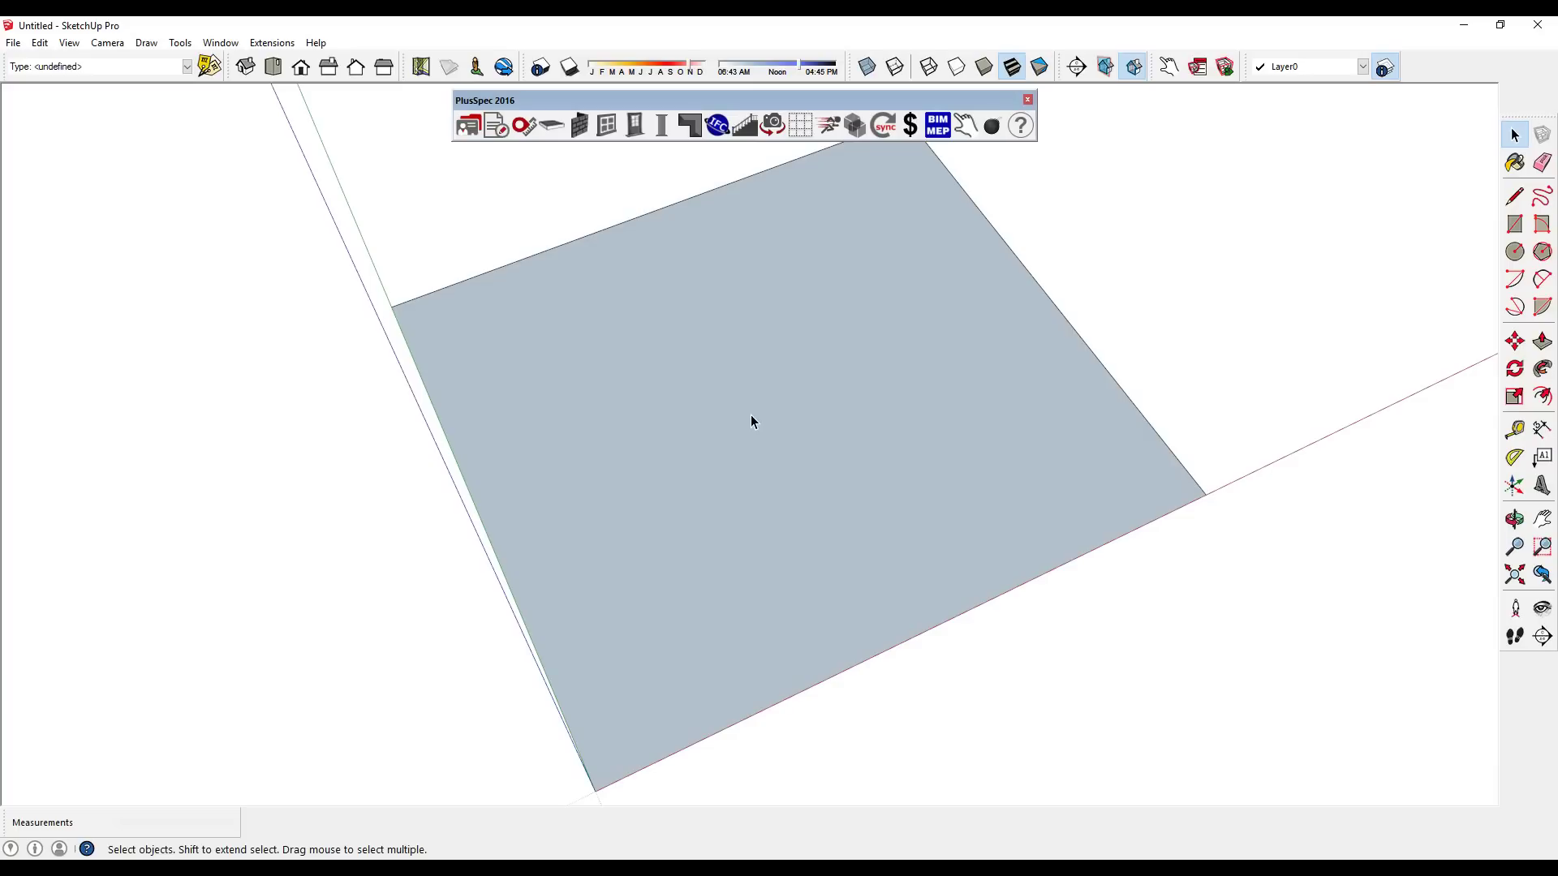
Step: Select the footprint face and set up a Hip Roof with a 1:2 rise:run pitch
click(751, 417)
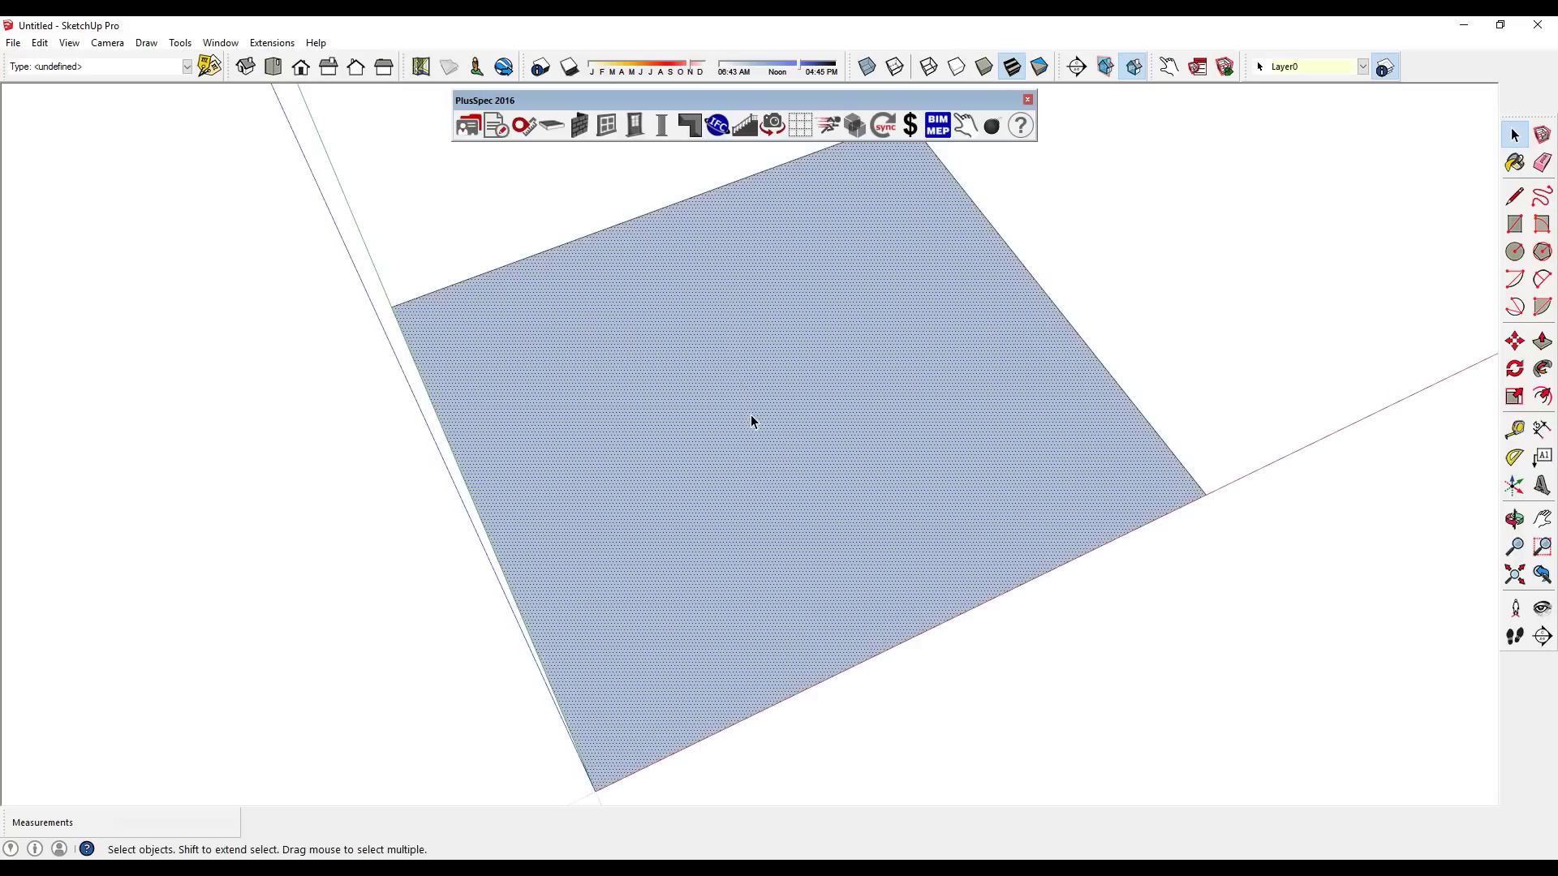
click(690, 126)
click(258, 150)
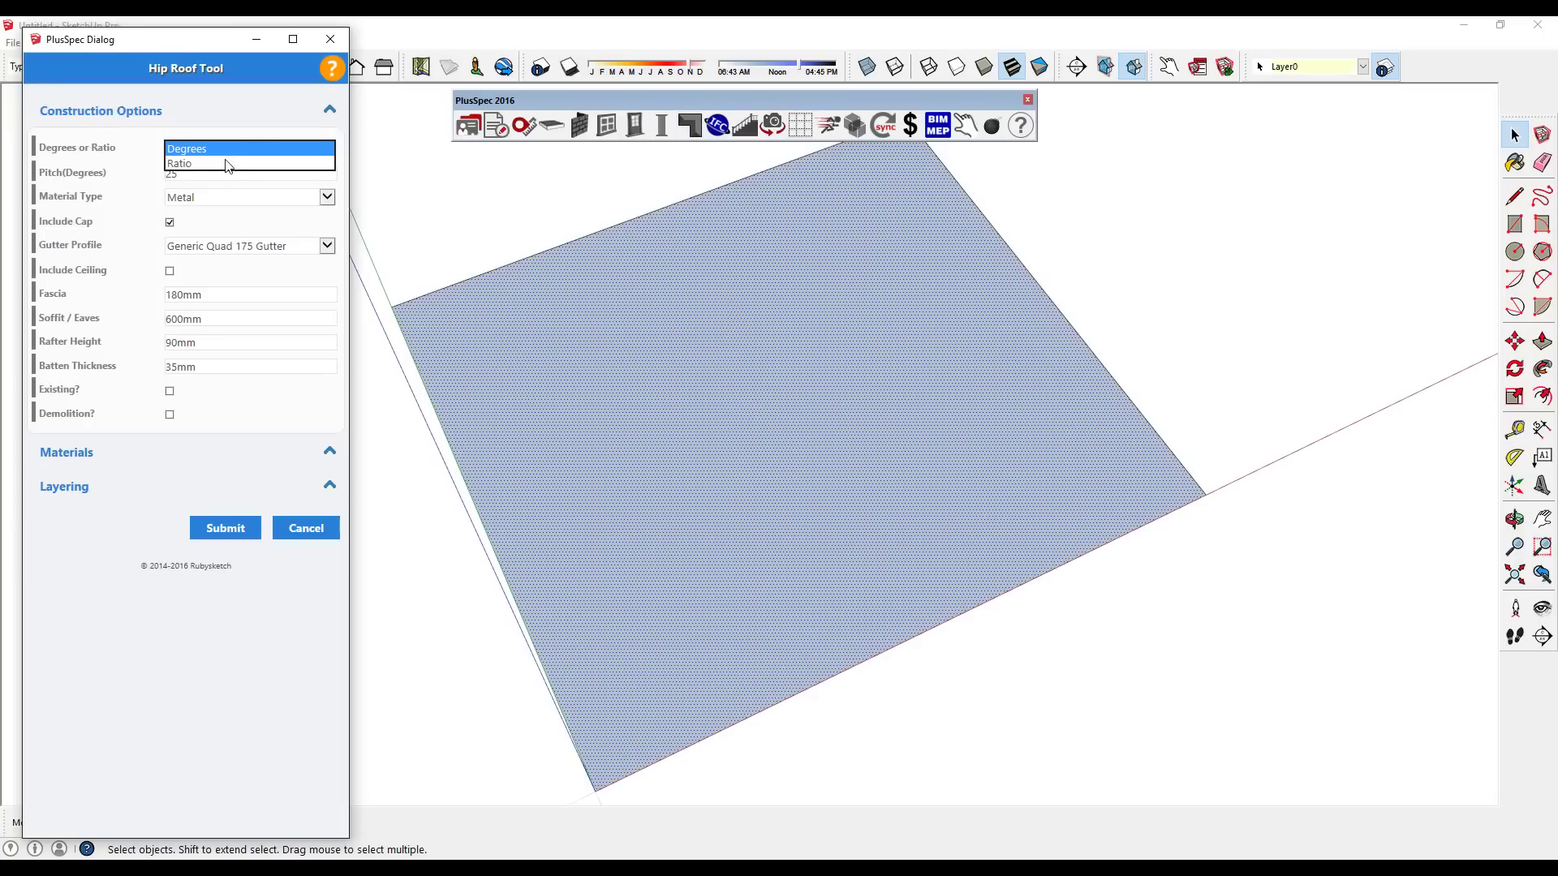
click(226, 163)
click(197, 173)
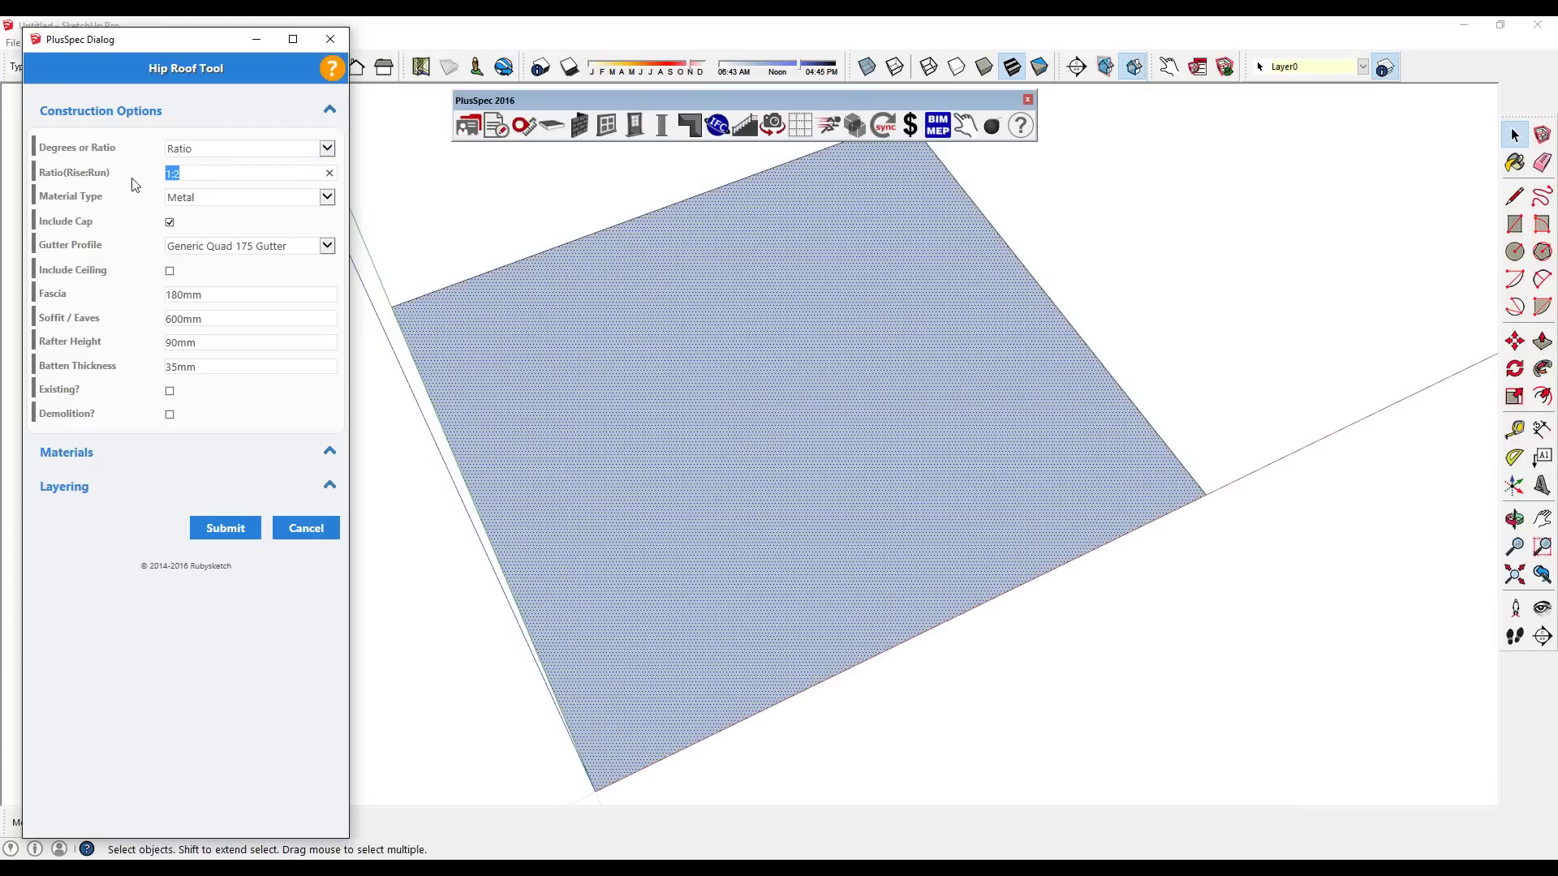
click(228, 530)
middle_drag(780, 604, 1410, 288)
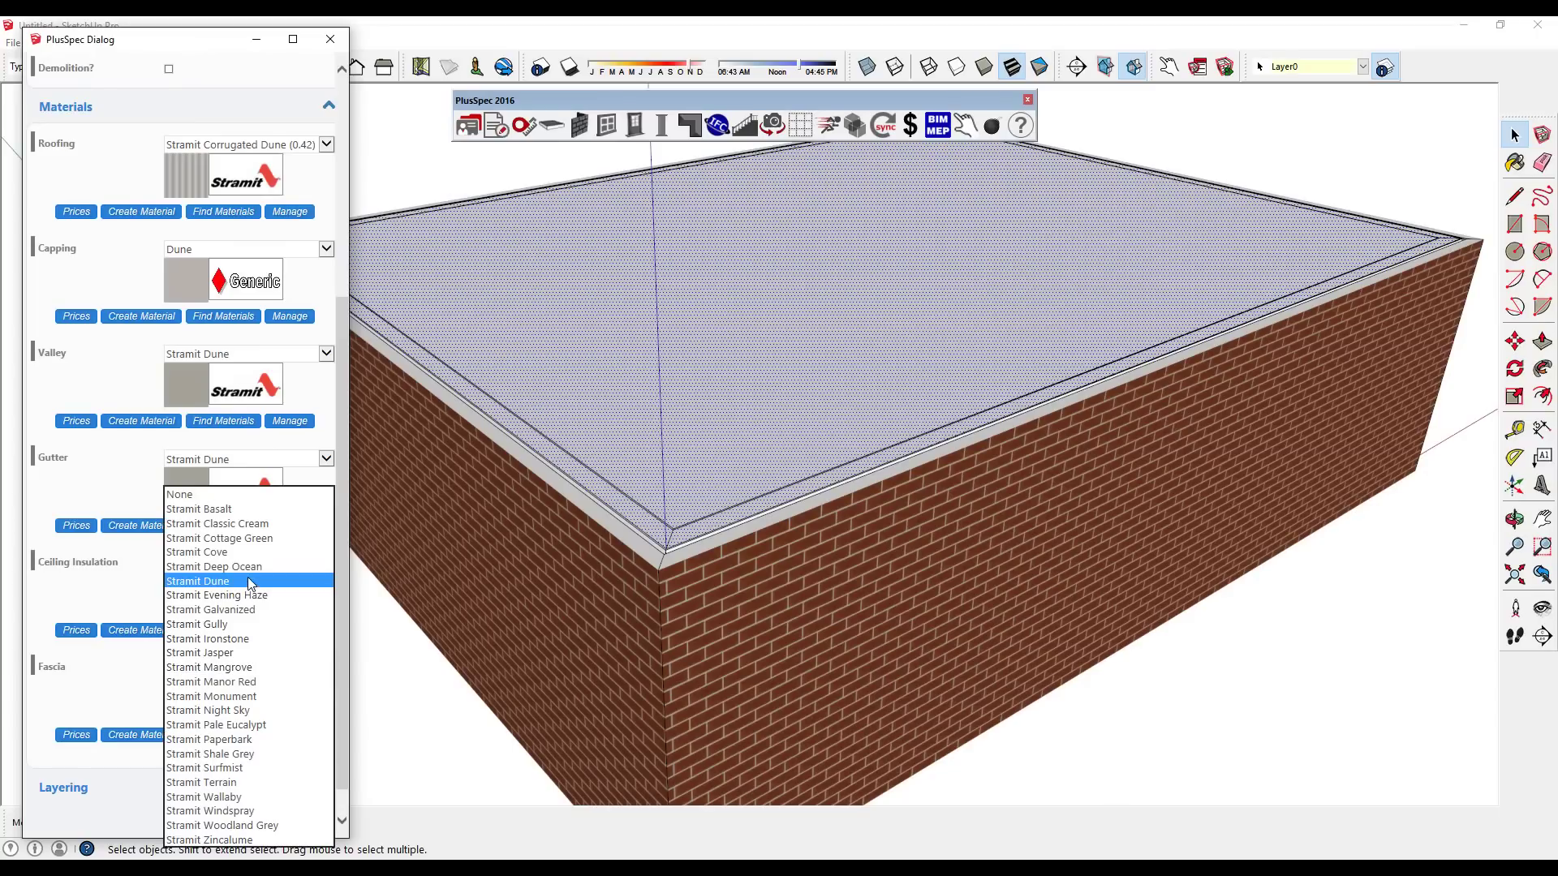
Step: Choose Stramit Dune for the fascia and generate the hip roof over the brick walls
click(247, 577)
scroll(268, 650, down, 1)
click(224, 801)
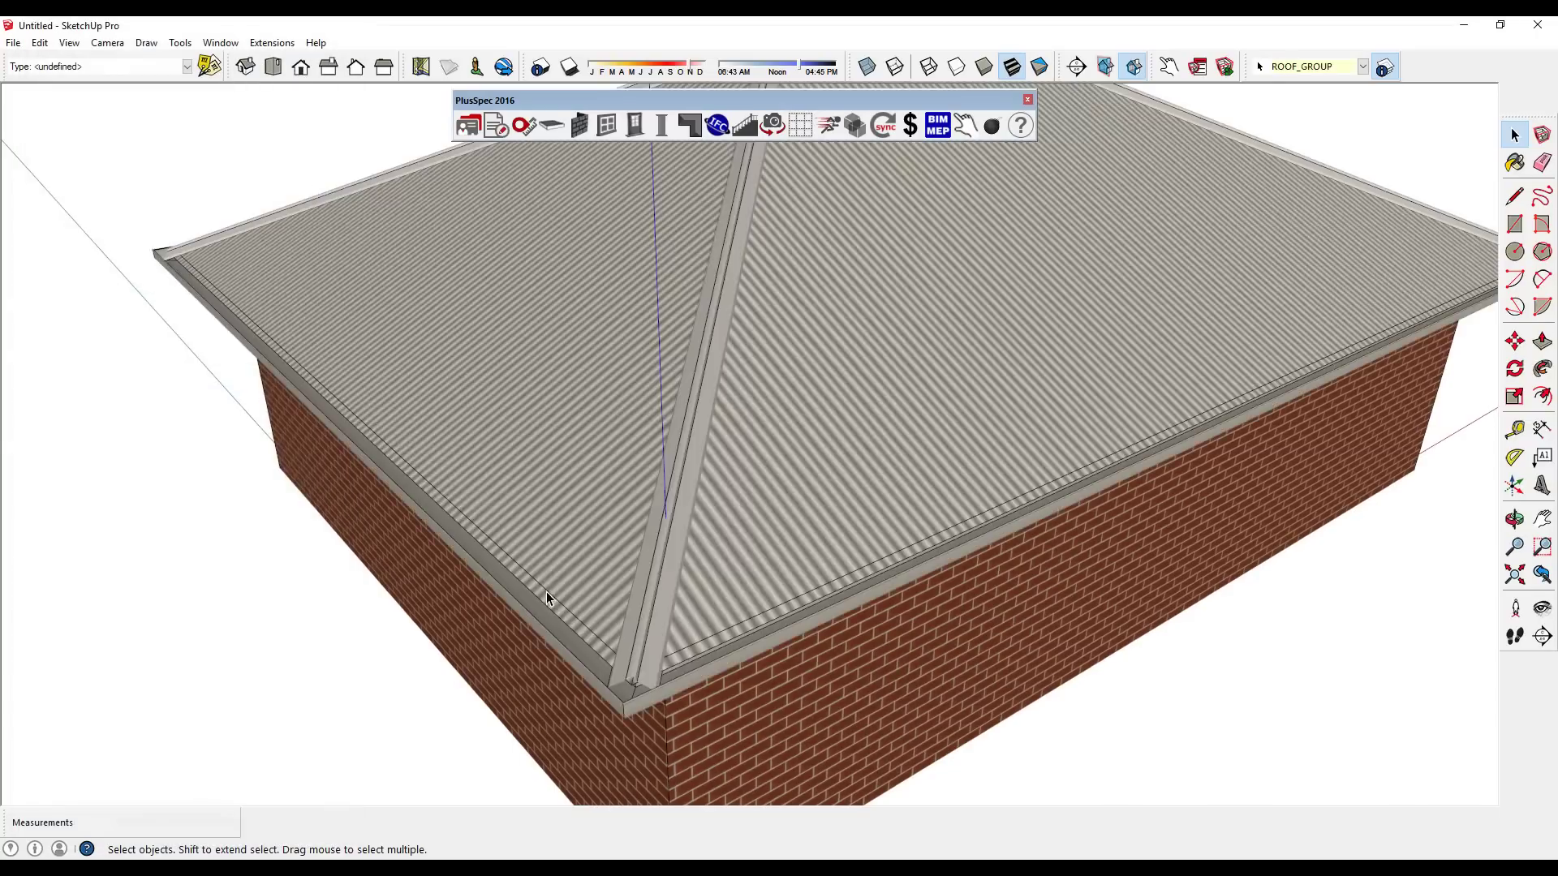
middle_drag(547, 592, 1131, 279)
key(space)
scroll(1132, 279, up, 5)
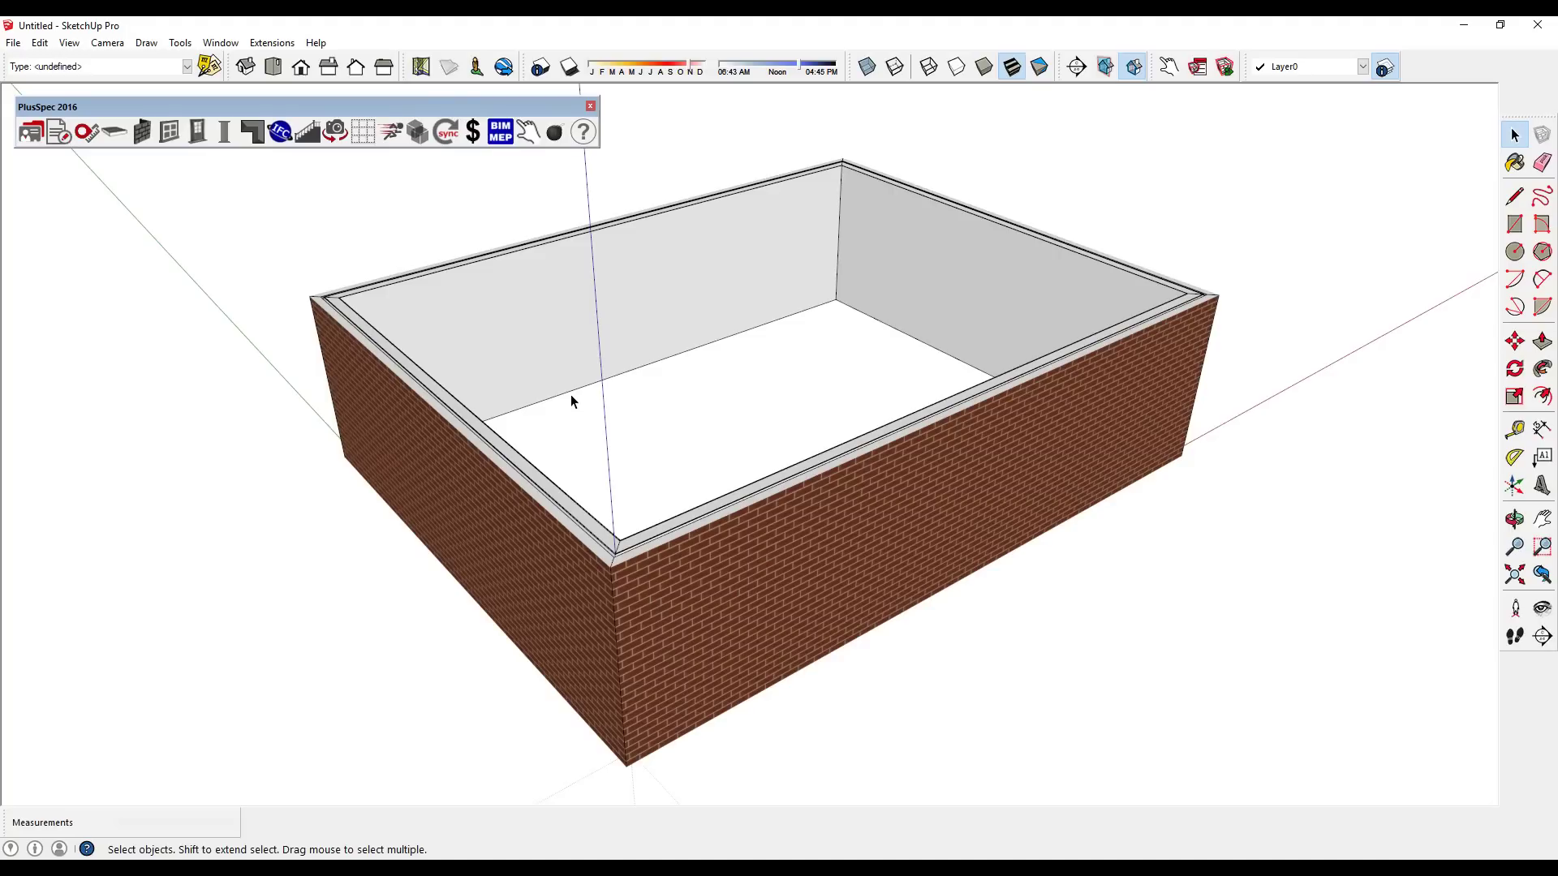
Step: Configure hip trusses at 25° pitch and 600mm spacing
click(252, 135)
click(200, 70)
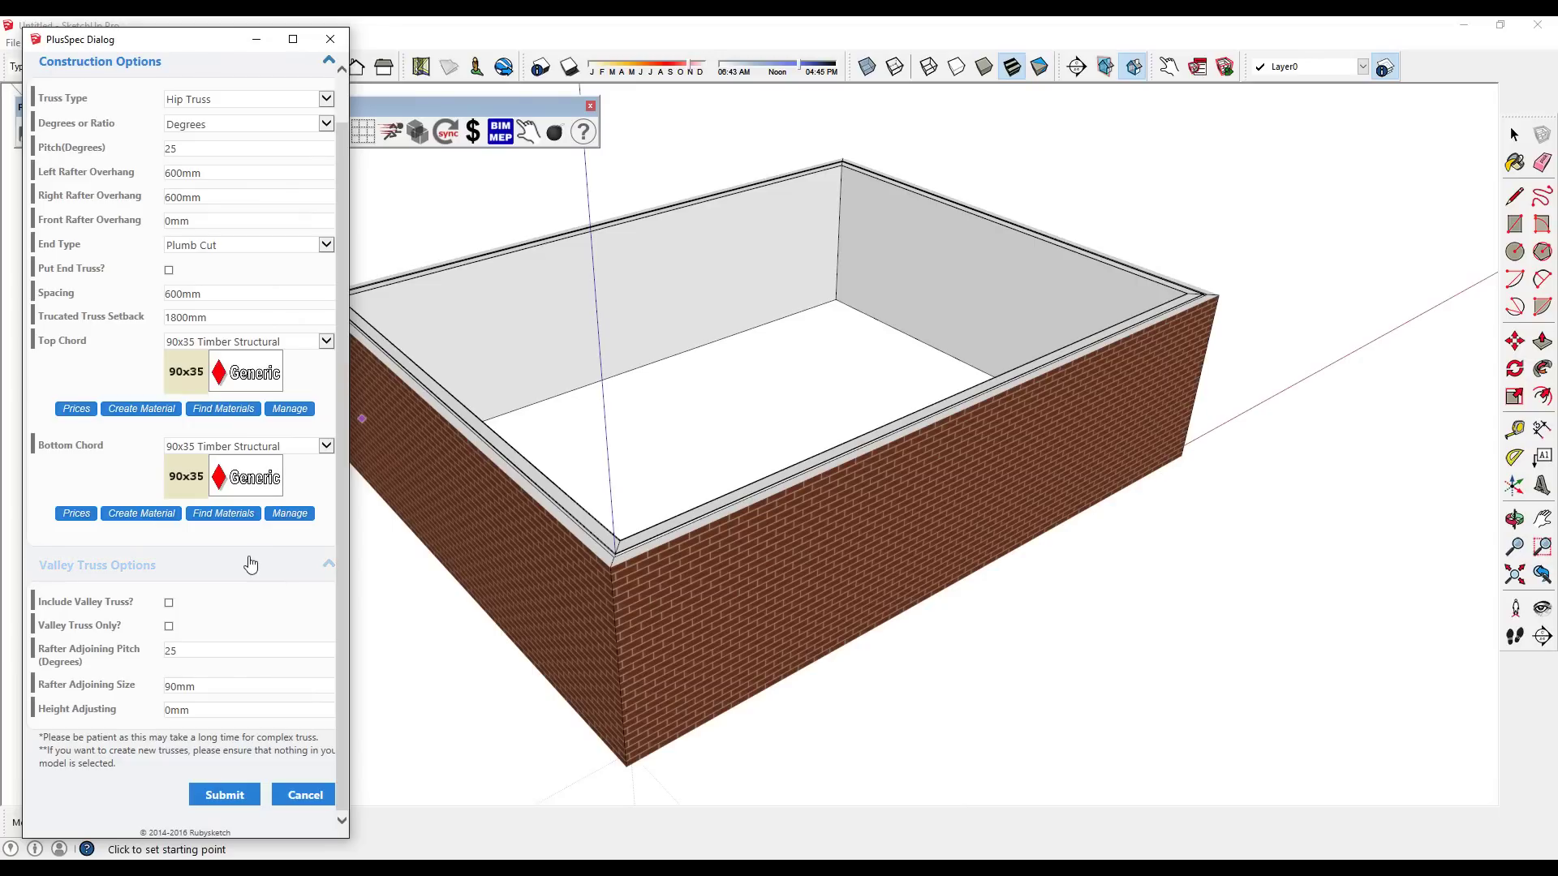
click(224, 795)
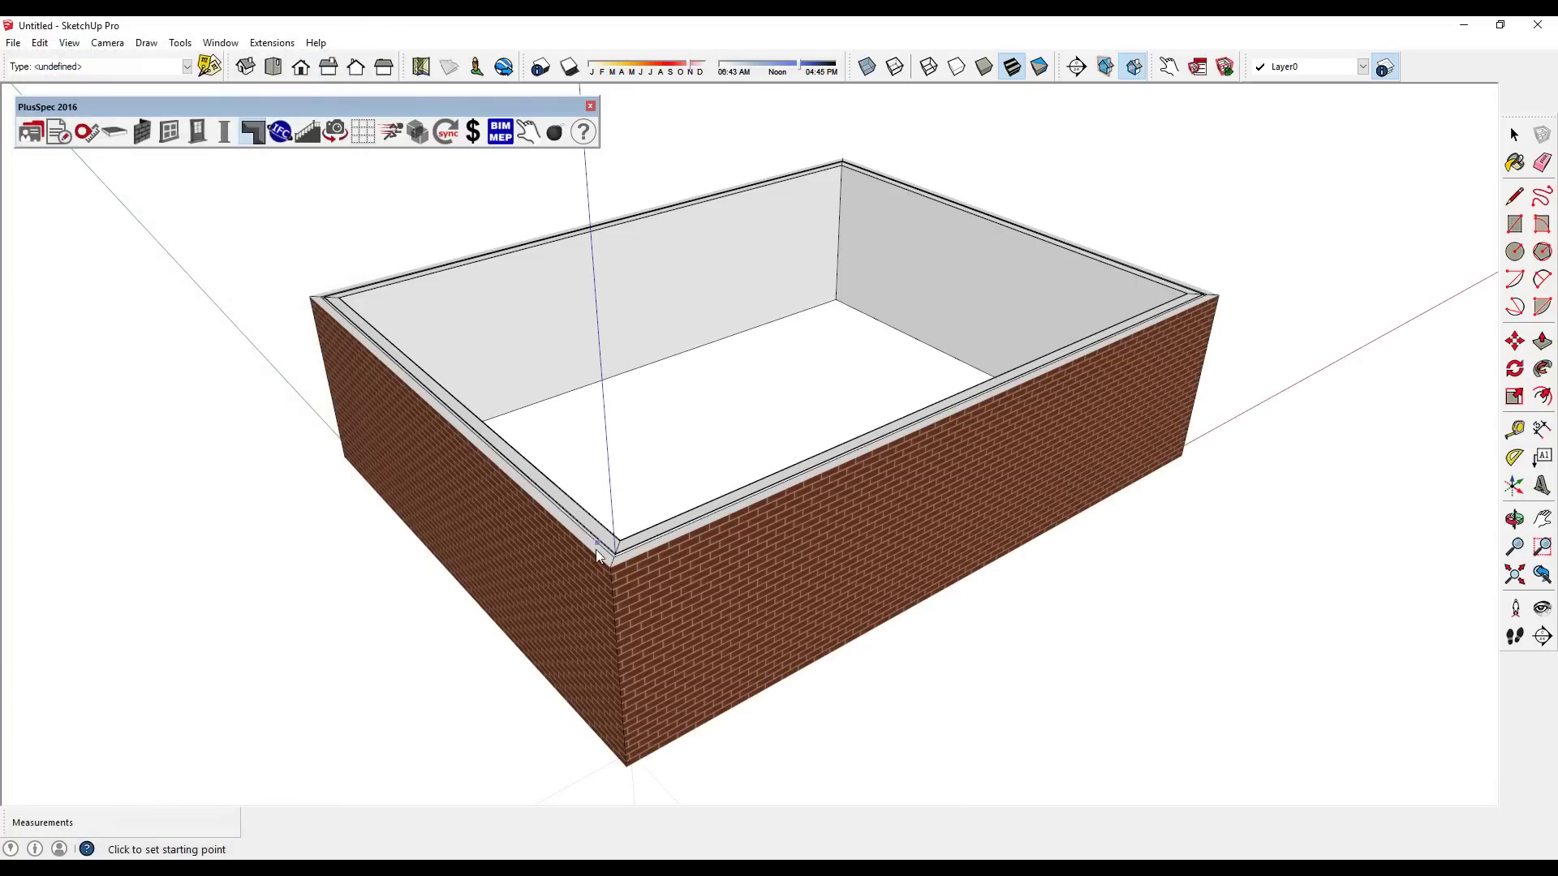
Step: Show the Structure scene's timber framing and outline the first end of the frame for trusses
middle_drag(621, 558, 677, 635)
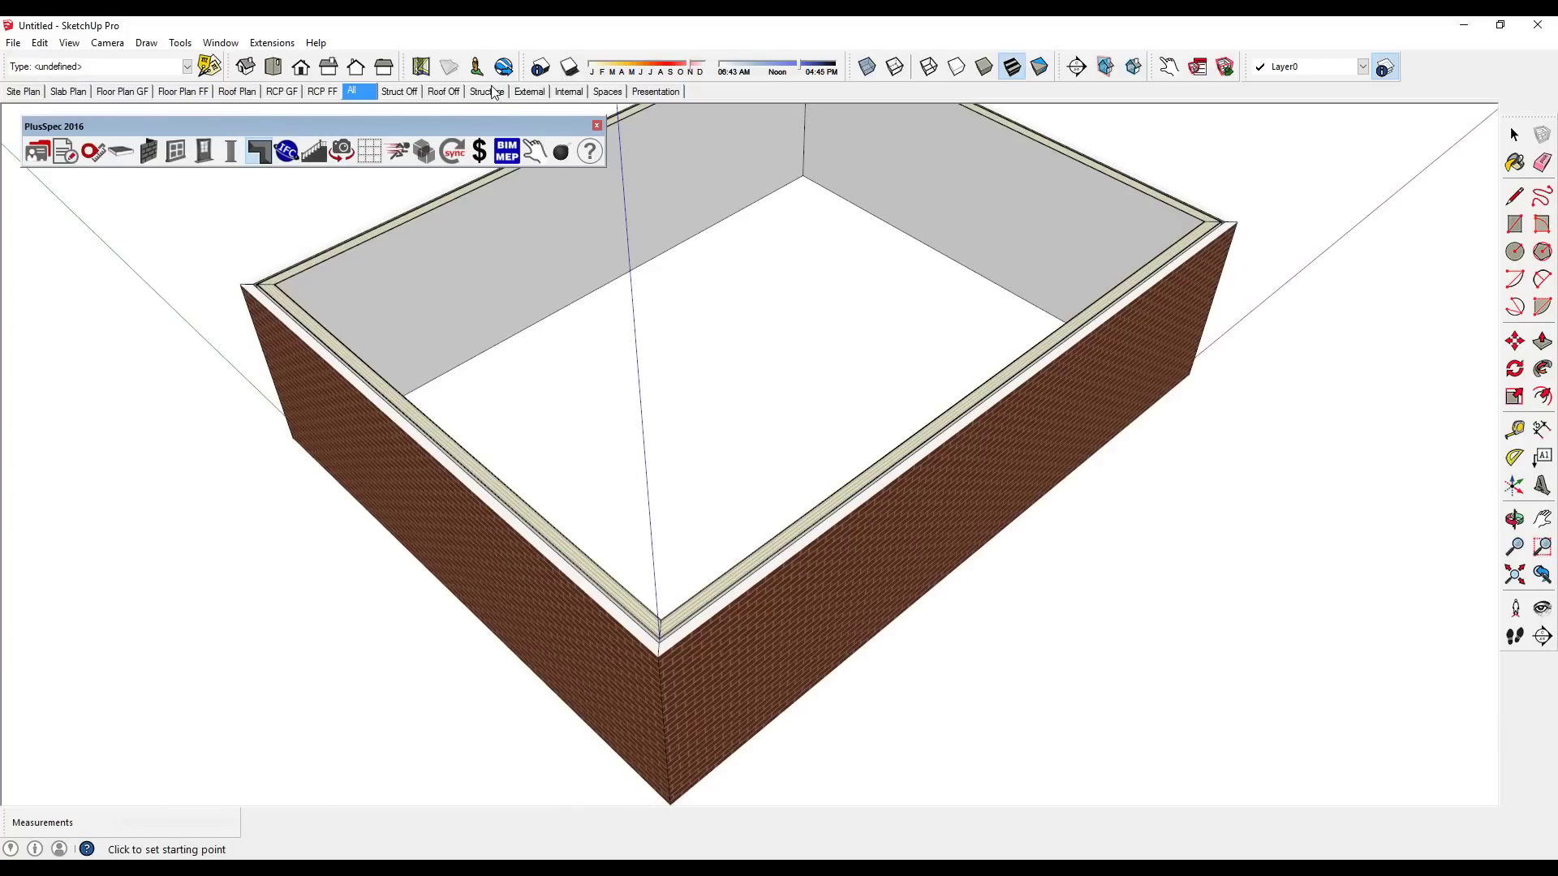
click(487, 91)
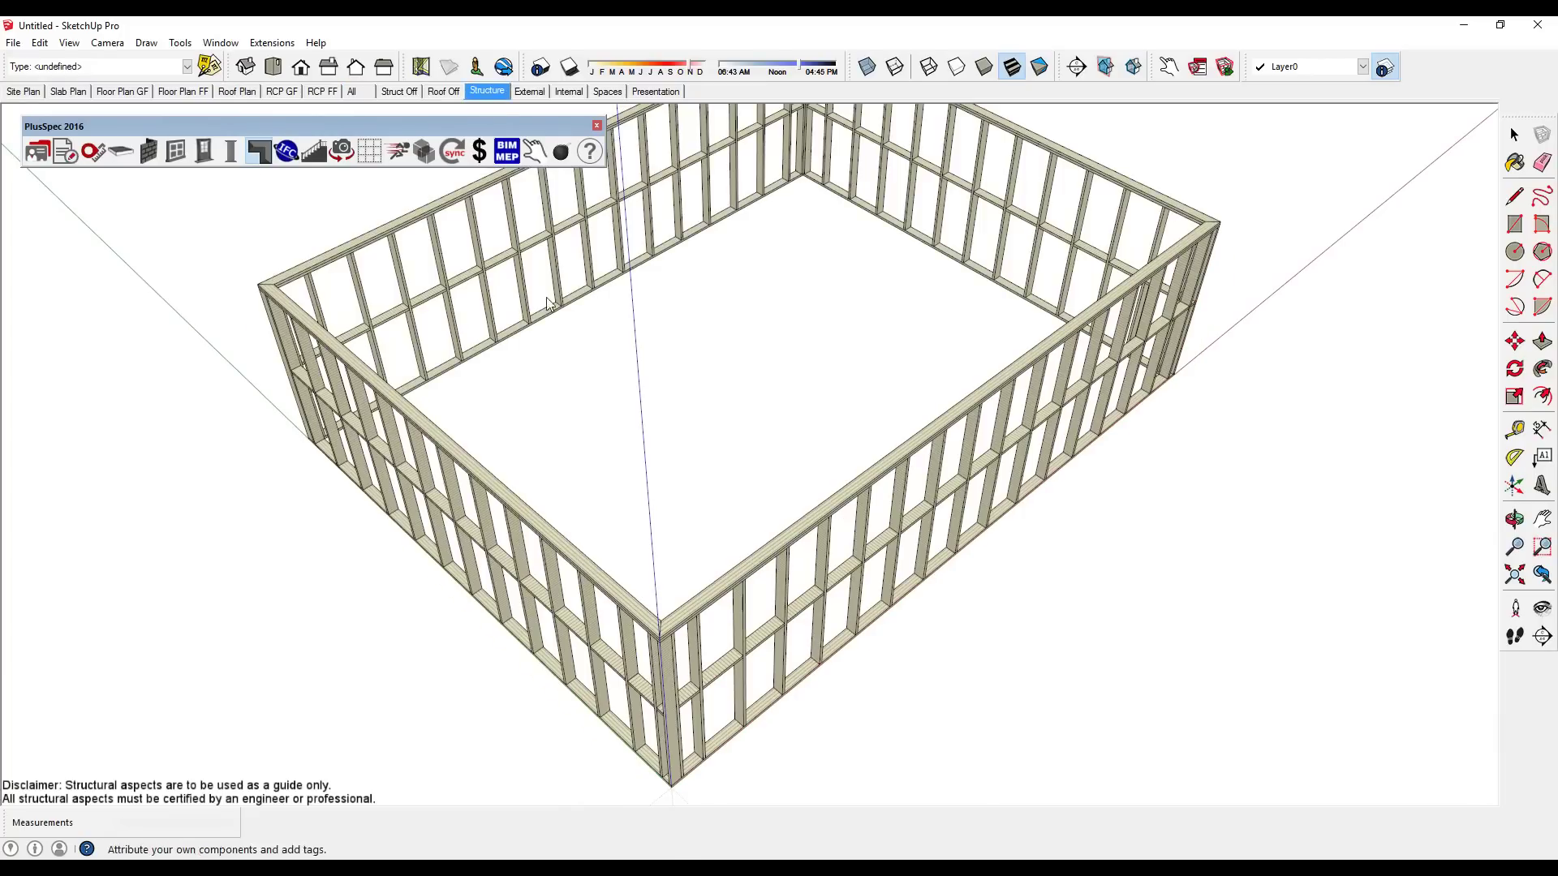
click(661, 641)
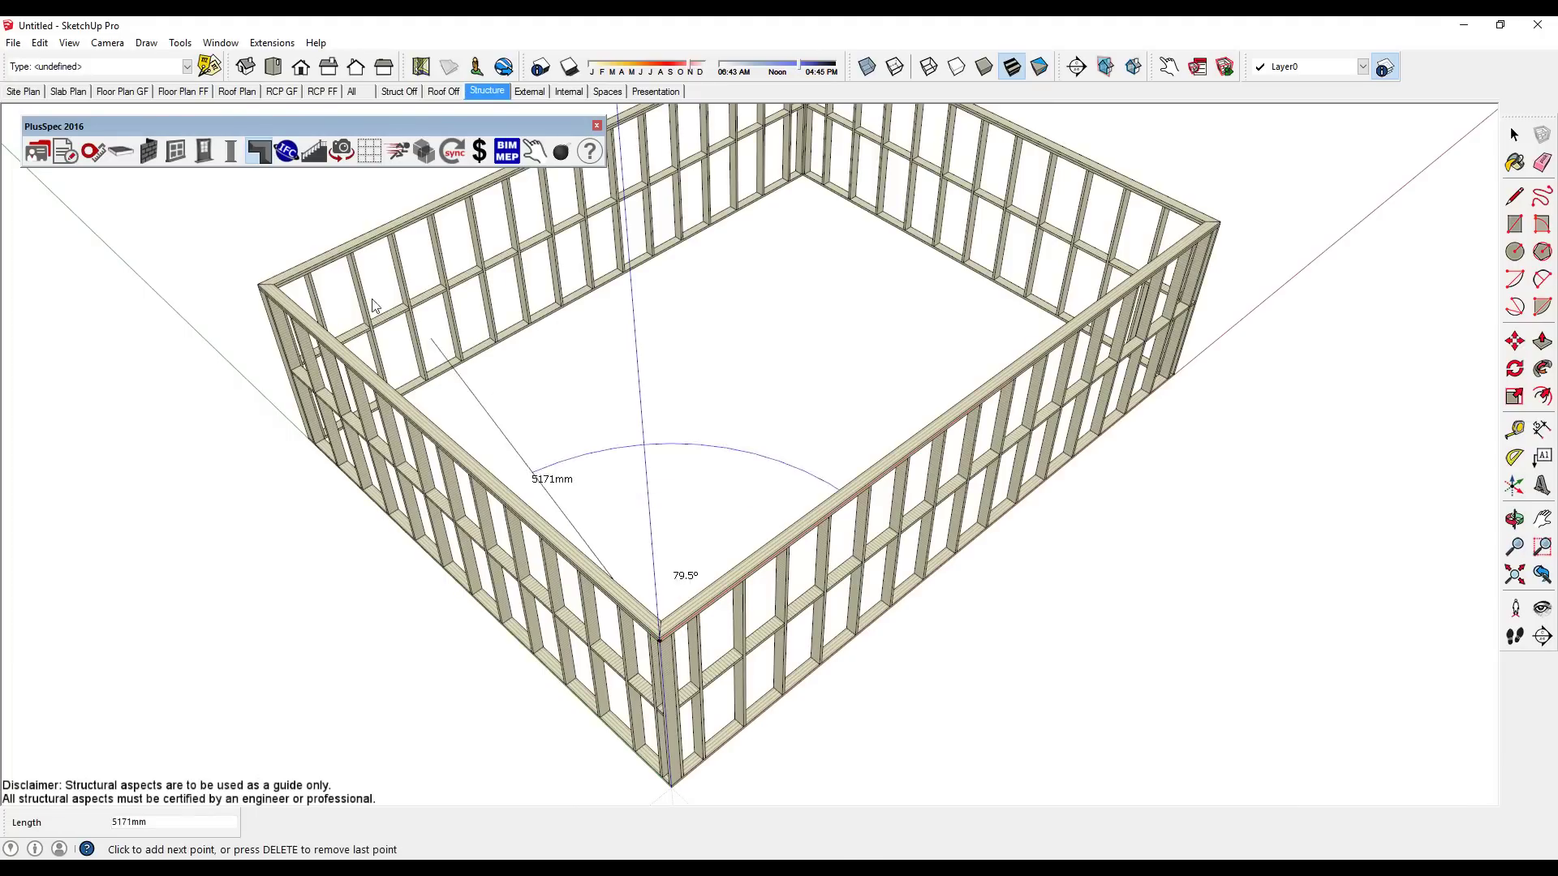
click(265, 289)
scroll(439, 476, down, 3)
scroll(561, 222, up, 2)
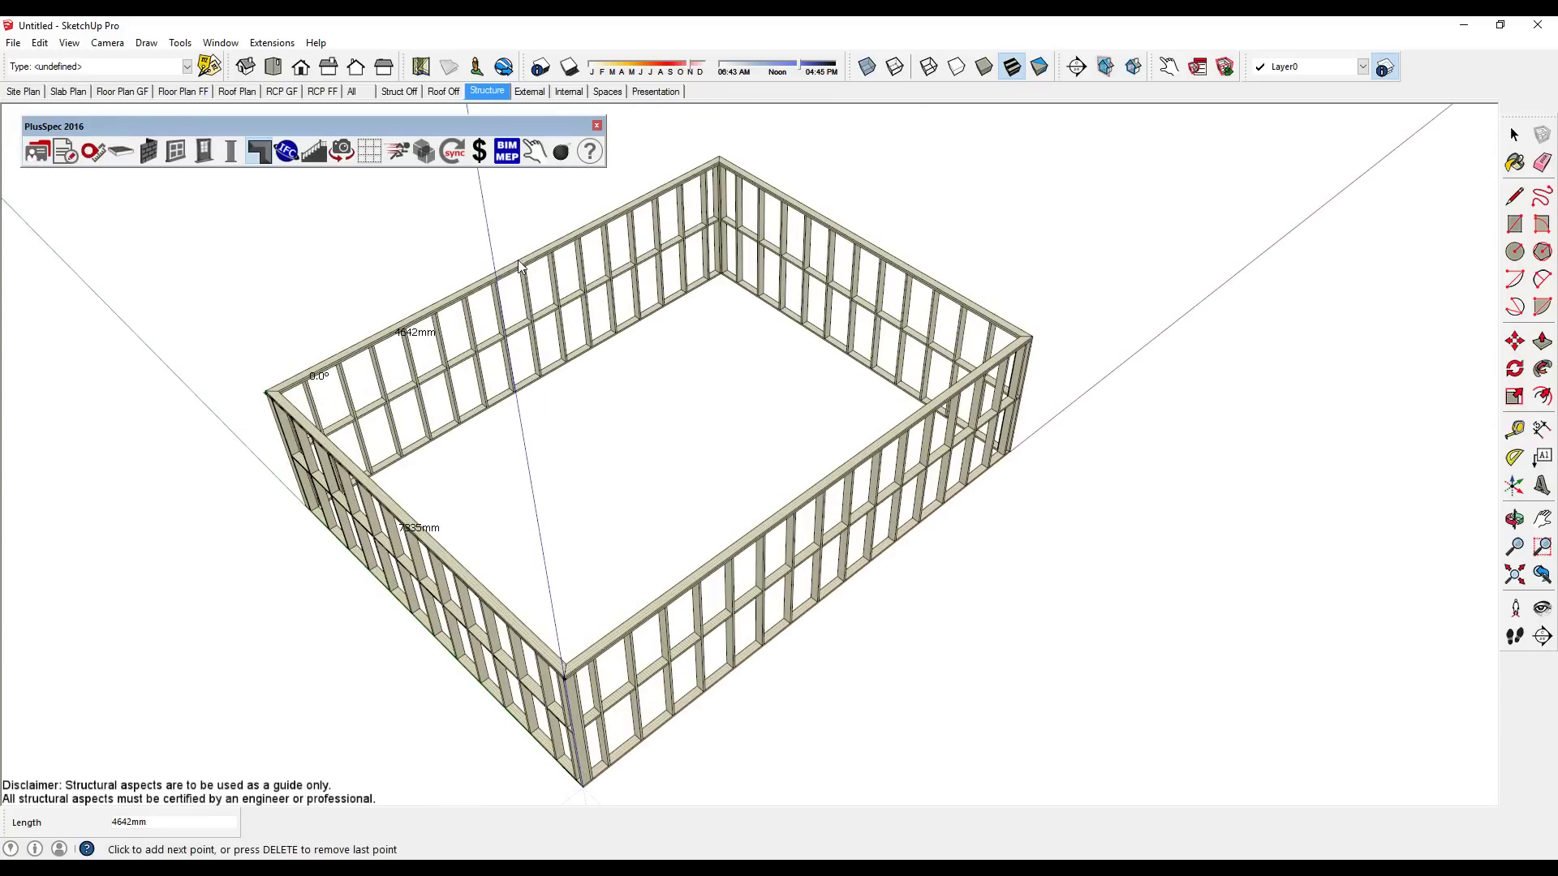
middle_drag(519, 267, 684, 428)
scroll(516, 285, up, 2)
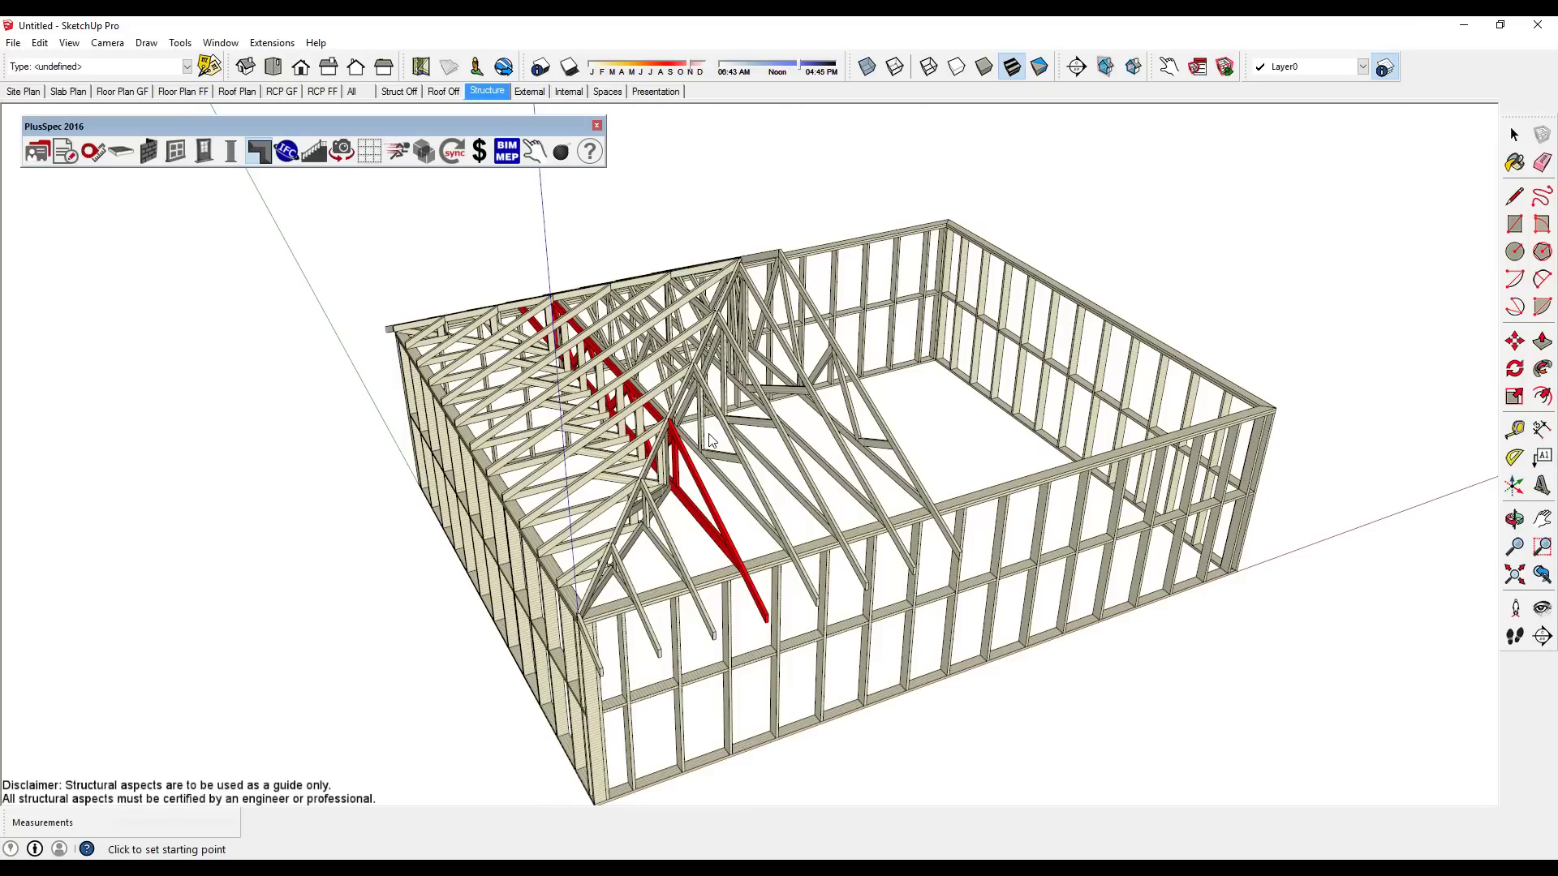
Step: Outline the opposite end's corners to generate hip trusses over the second half
middle_drag(991, 381, 1032, 450)
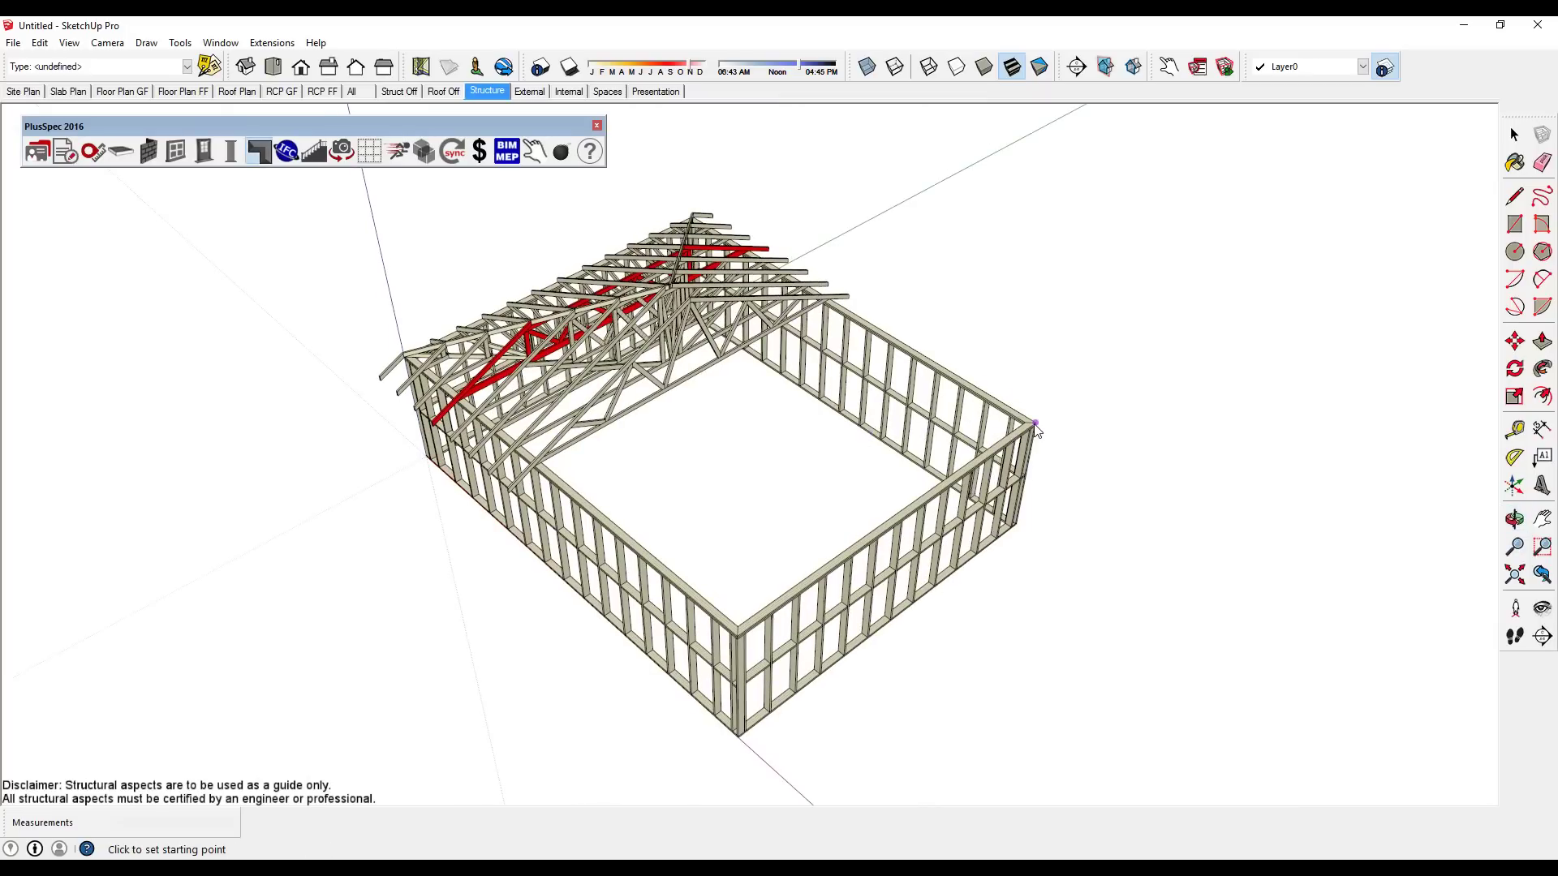
click(1035, 424)
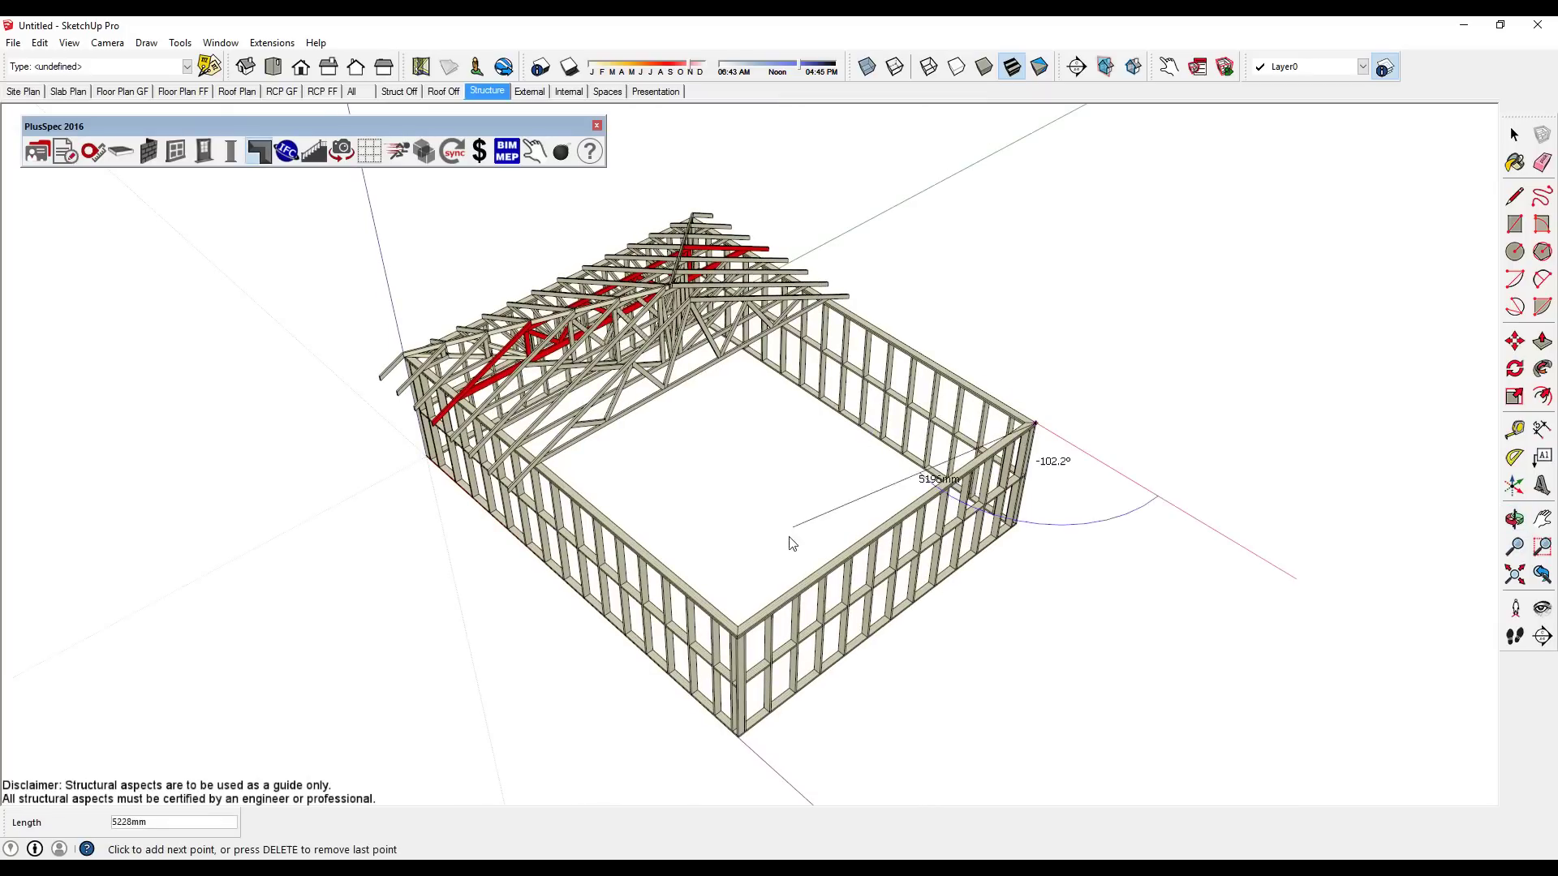
click(735, 636)
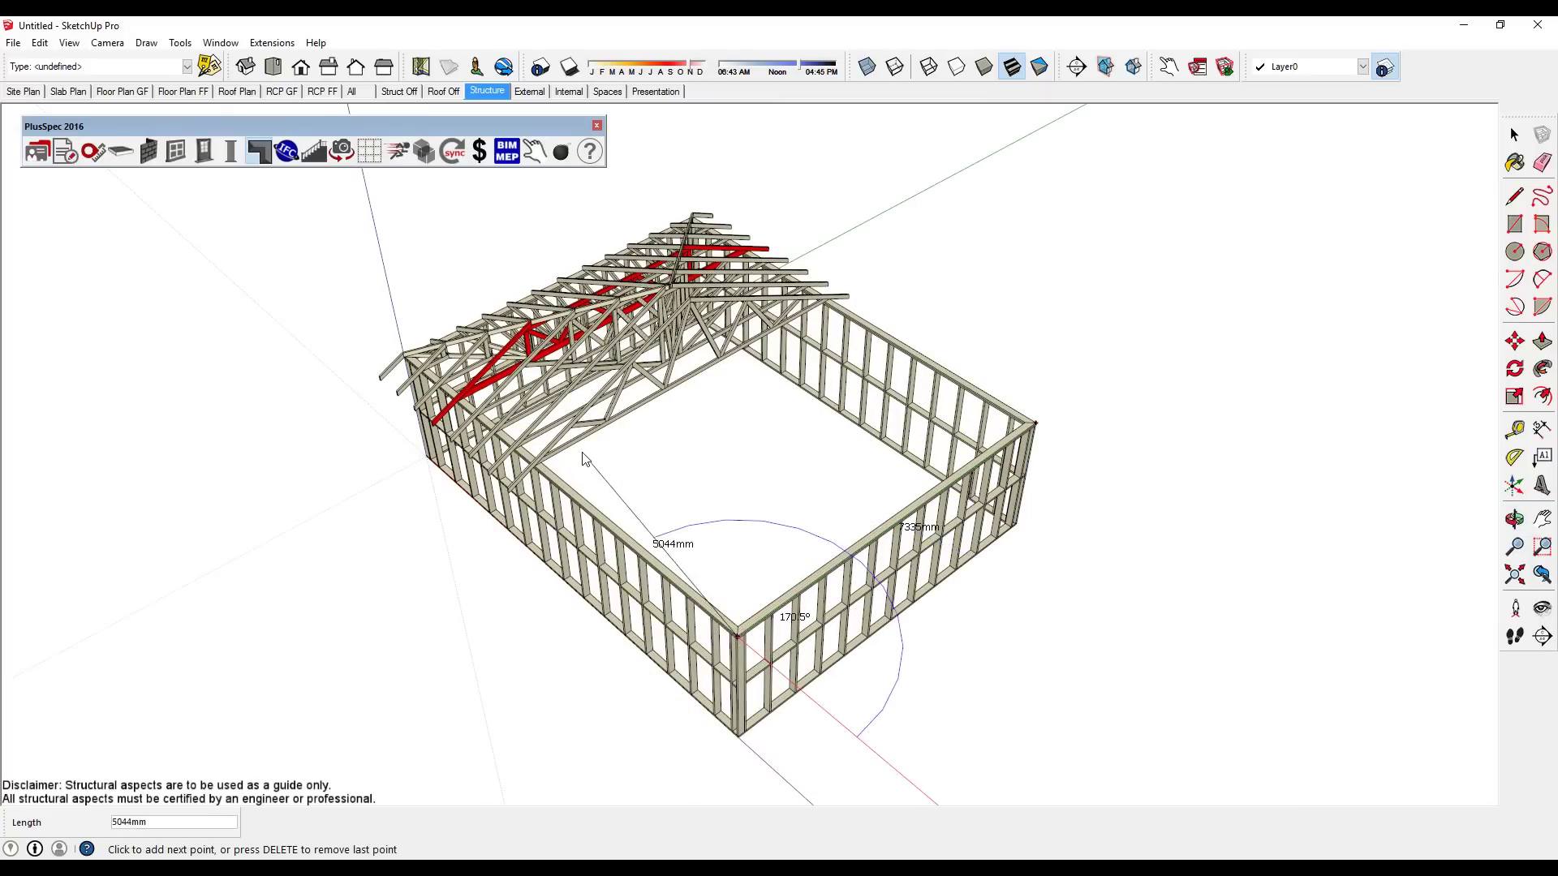
click(535, 468)
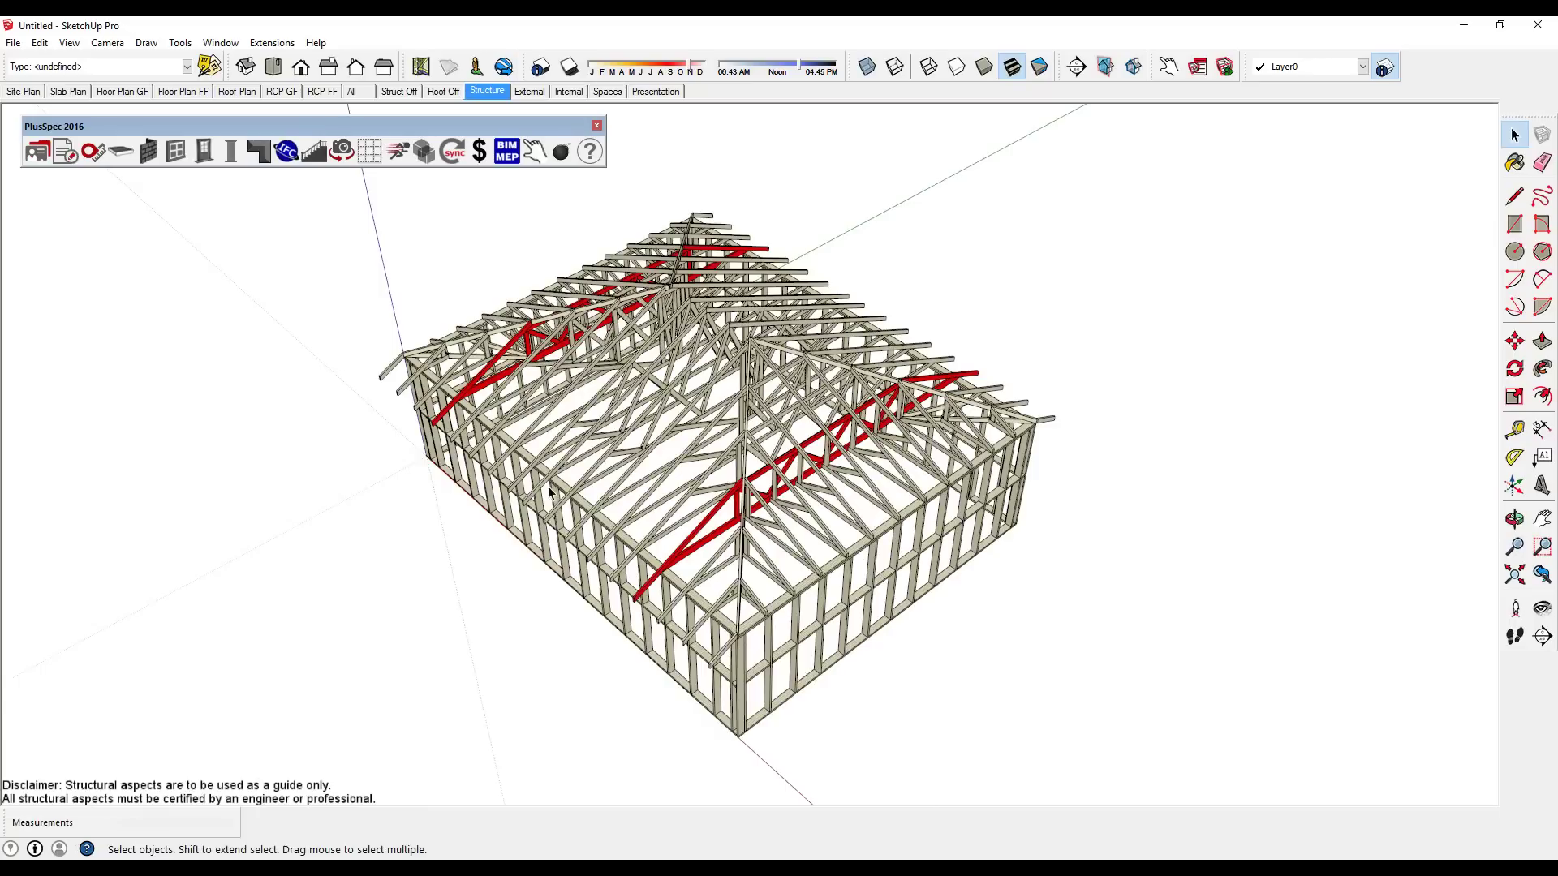
Step: Edit the truss group, change Truss Type from Hip Truss to Gable, and submit
middle_drag(493, 452, 538, 437)
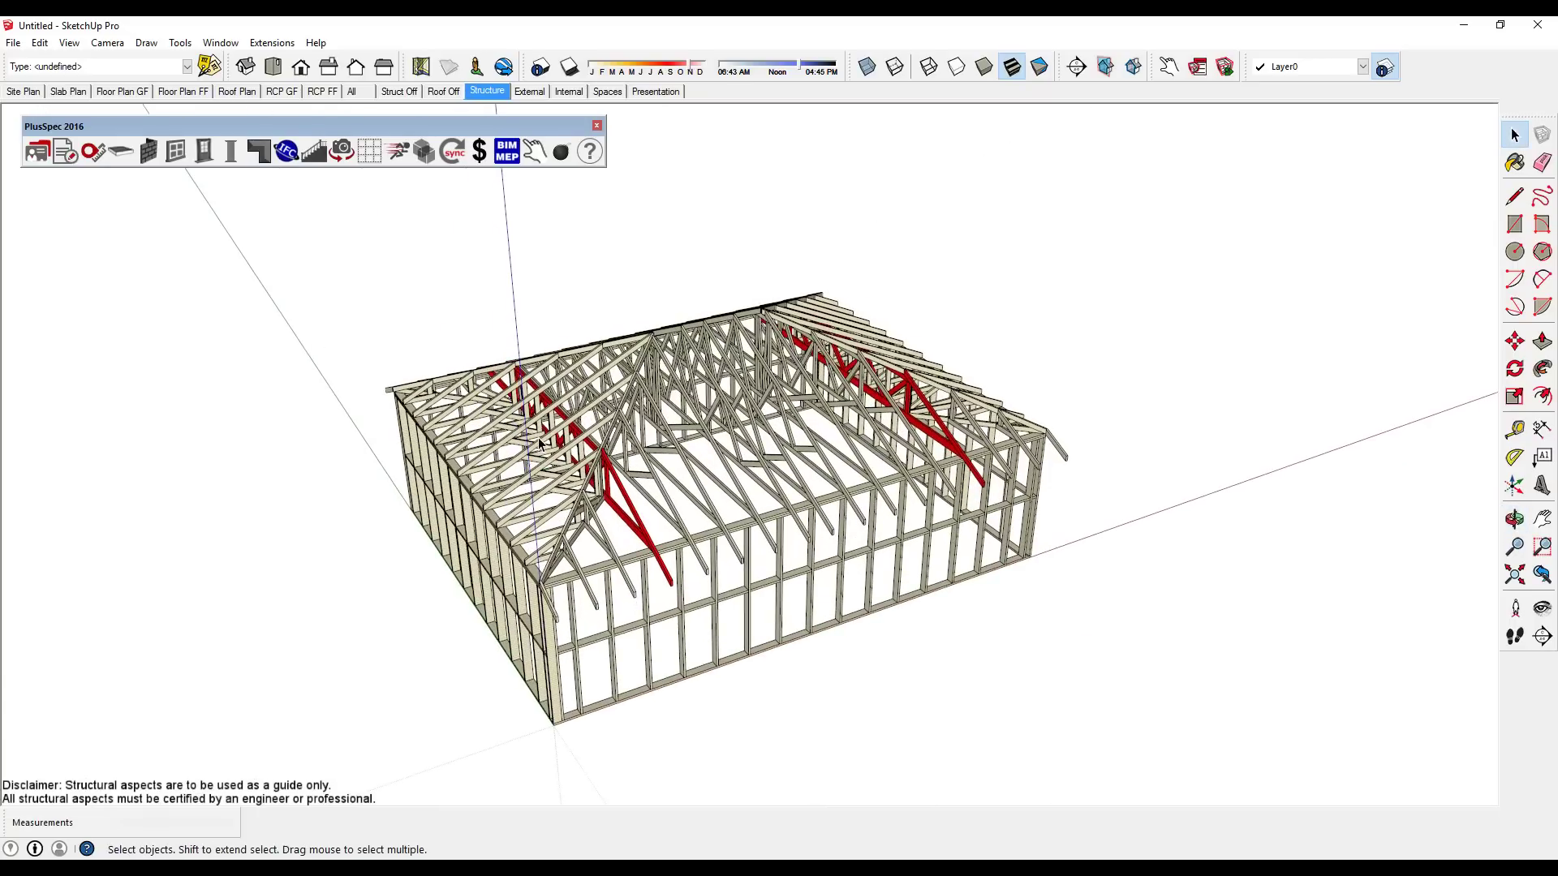
right_click(597, 396)
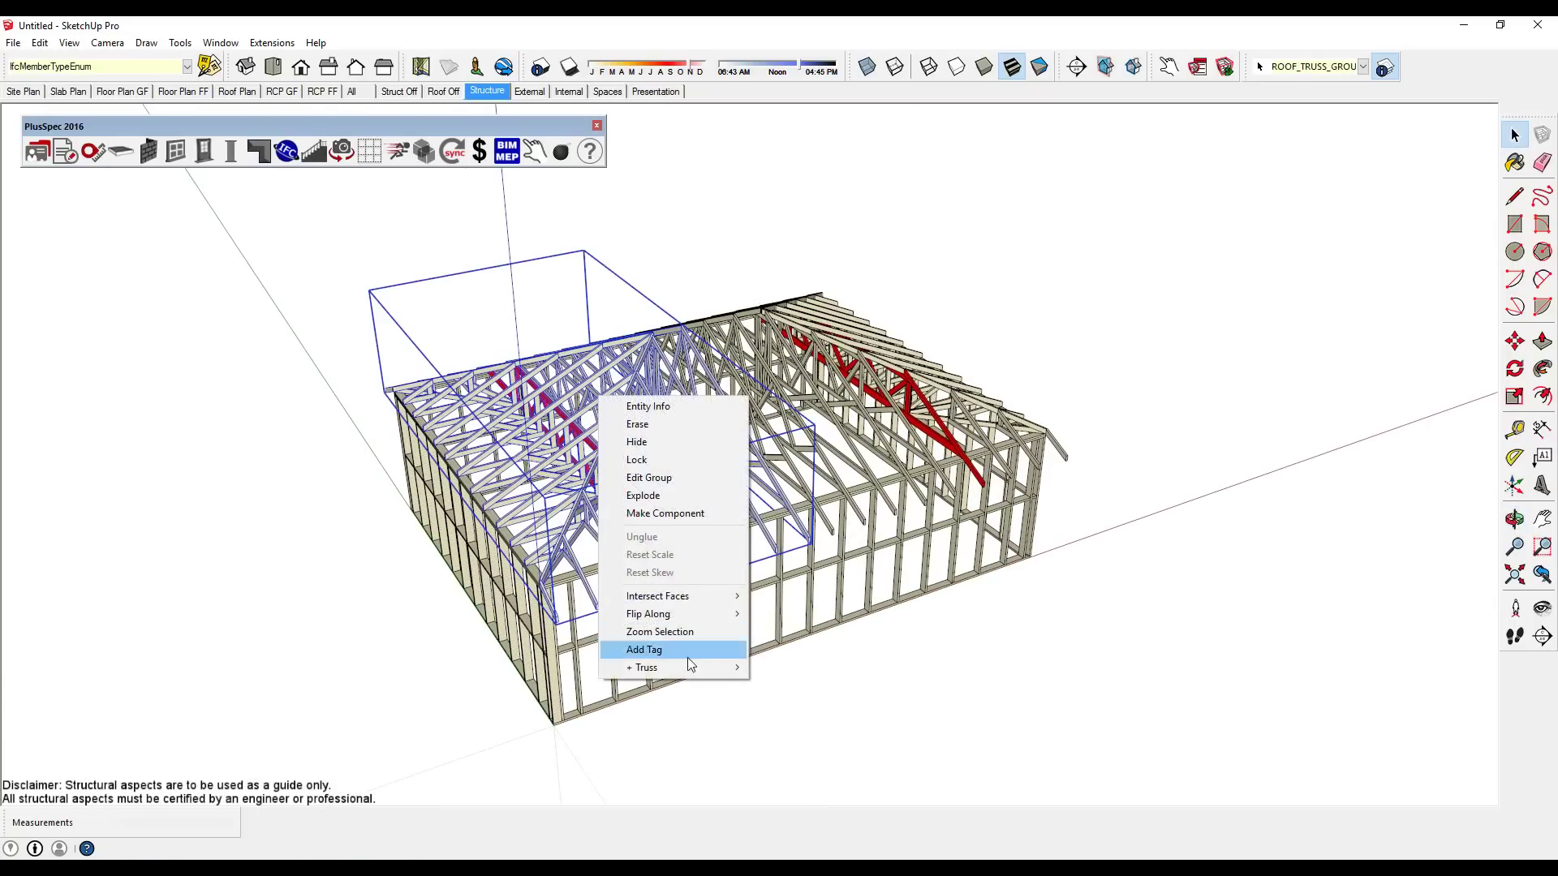
mouse_move(703, 668)
click(780, 668)
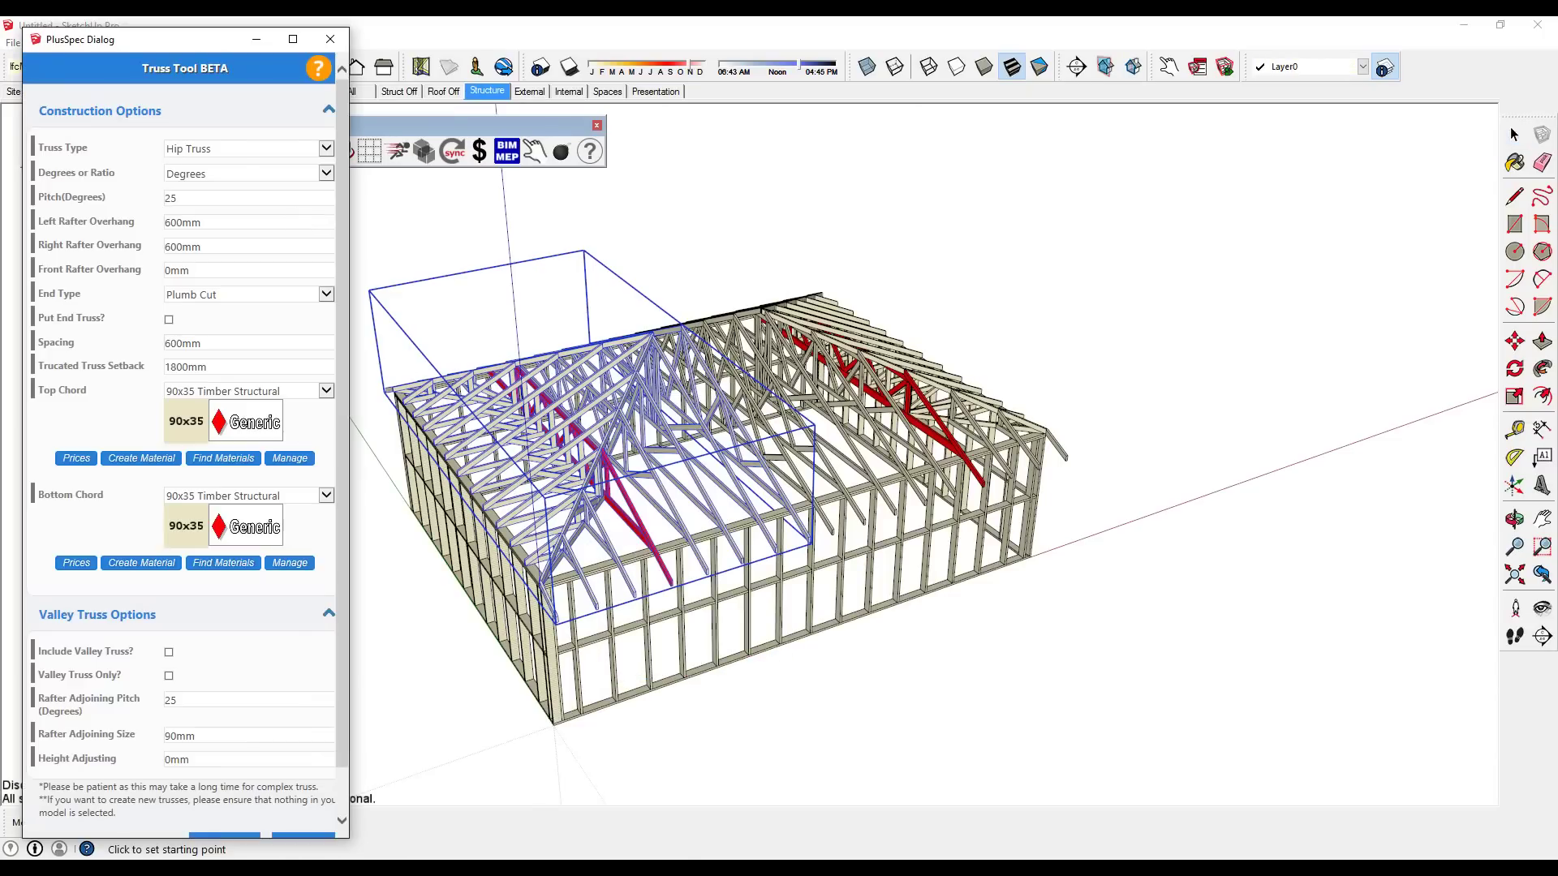
click(264, 149)
click(265, 165)
scroll(325, 341, down, 1)
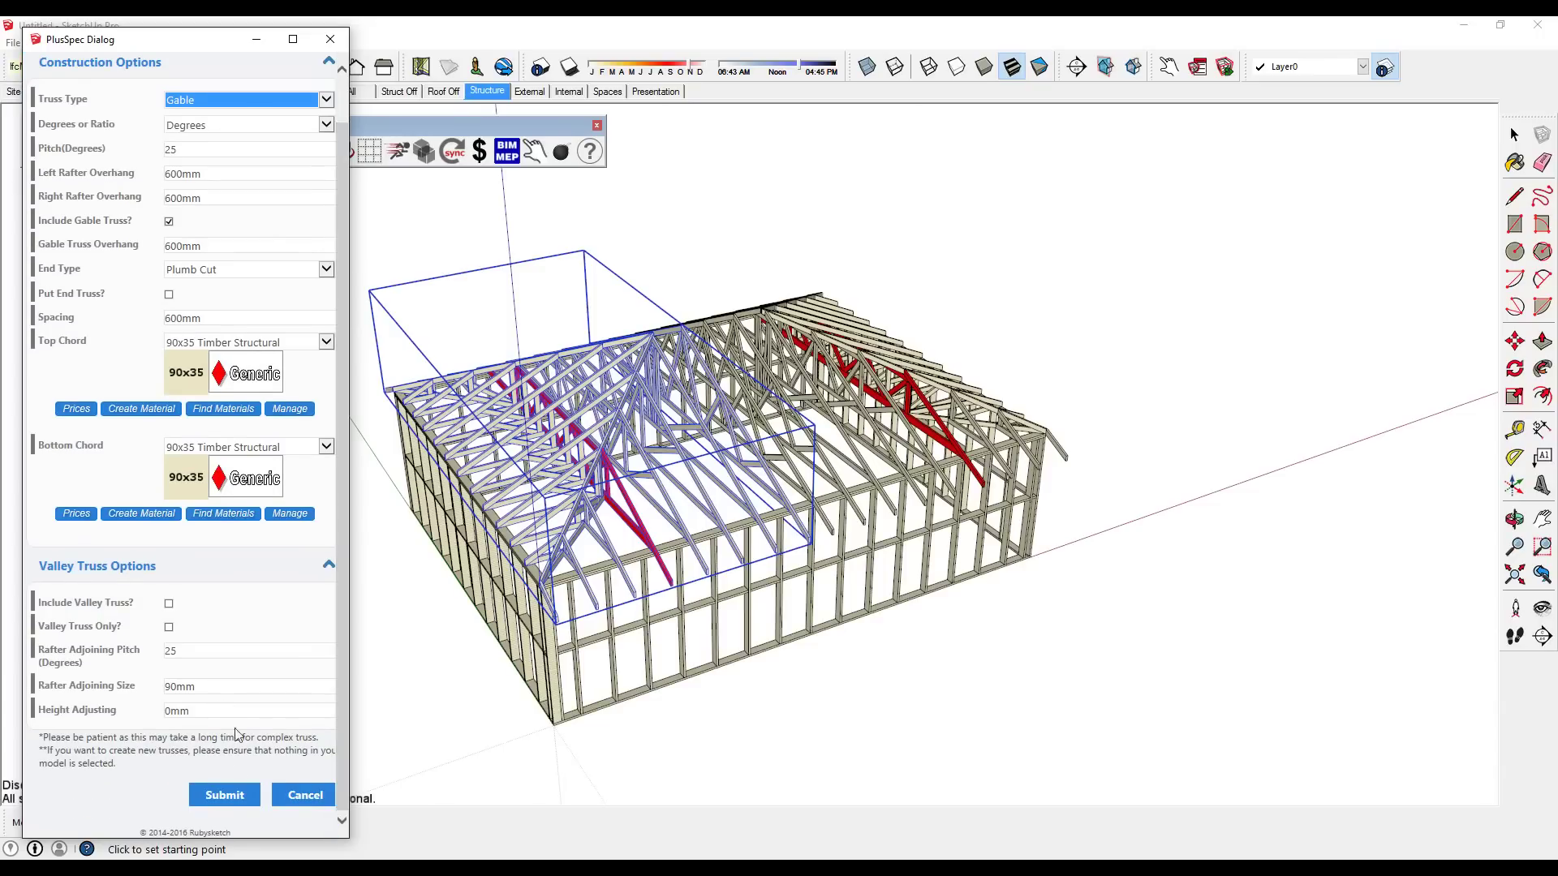
click(224, 795)
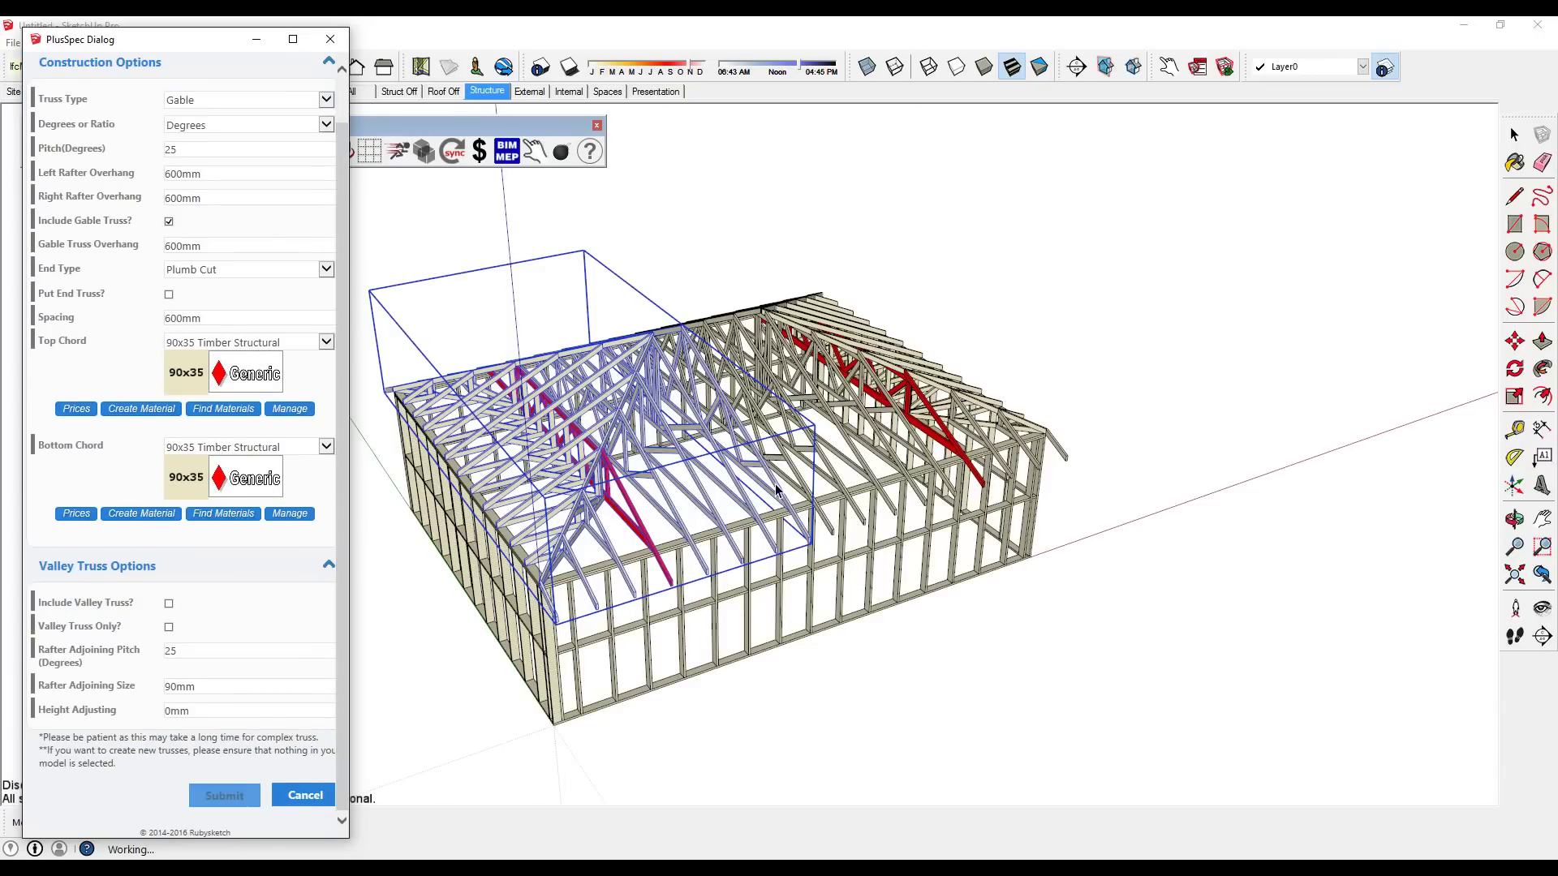
Step: Inspect the new gable trusses and switch to the scene showing the brick walls
middle_drag(776, 484, 480, 709)
click(480, 709)
scroll(652, 623, up, 5)
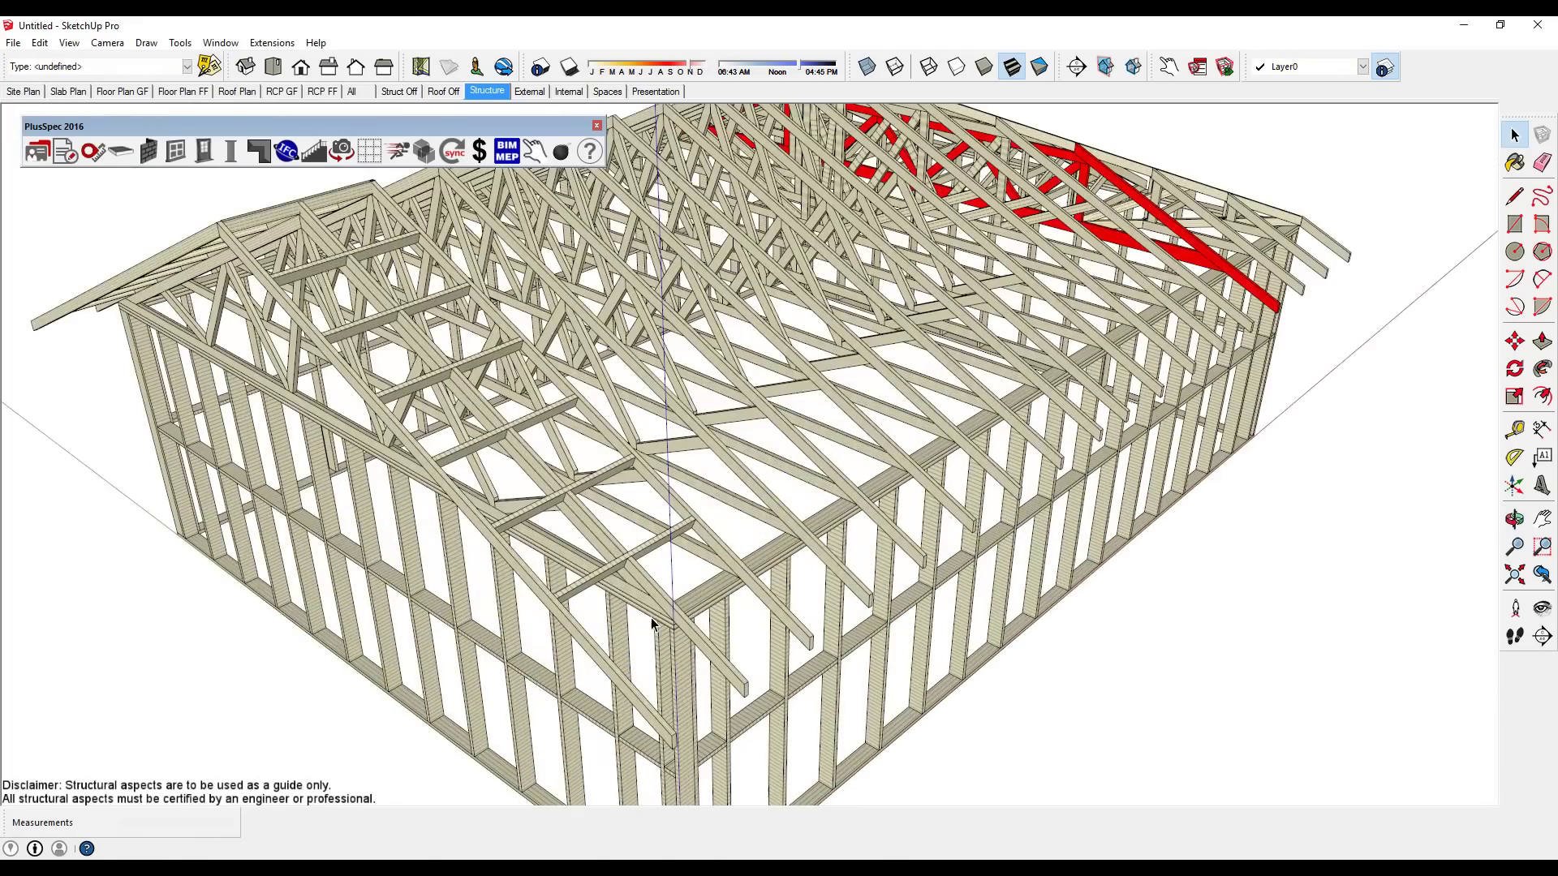
scroll(651, 623, down, 8)
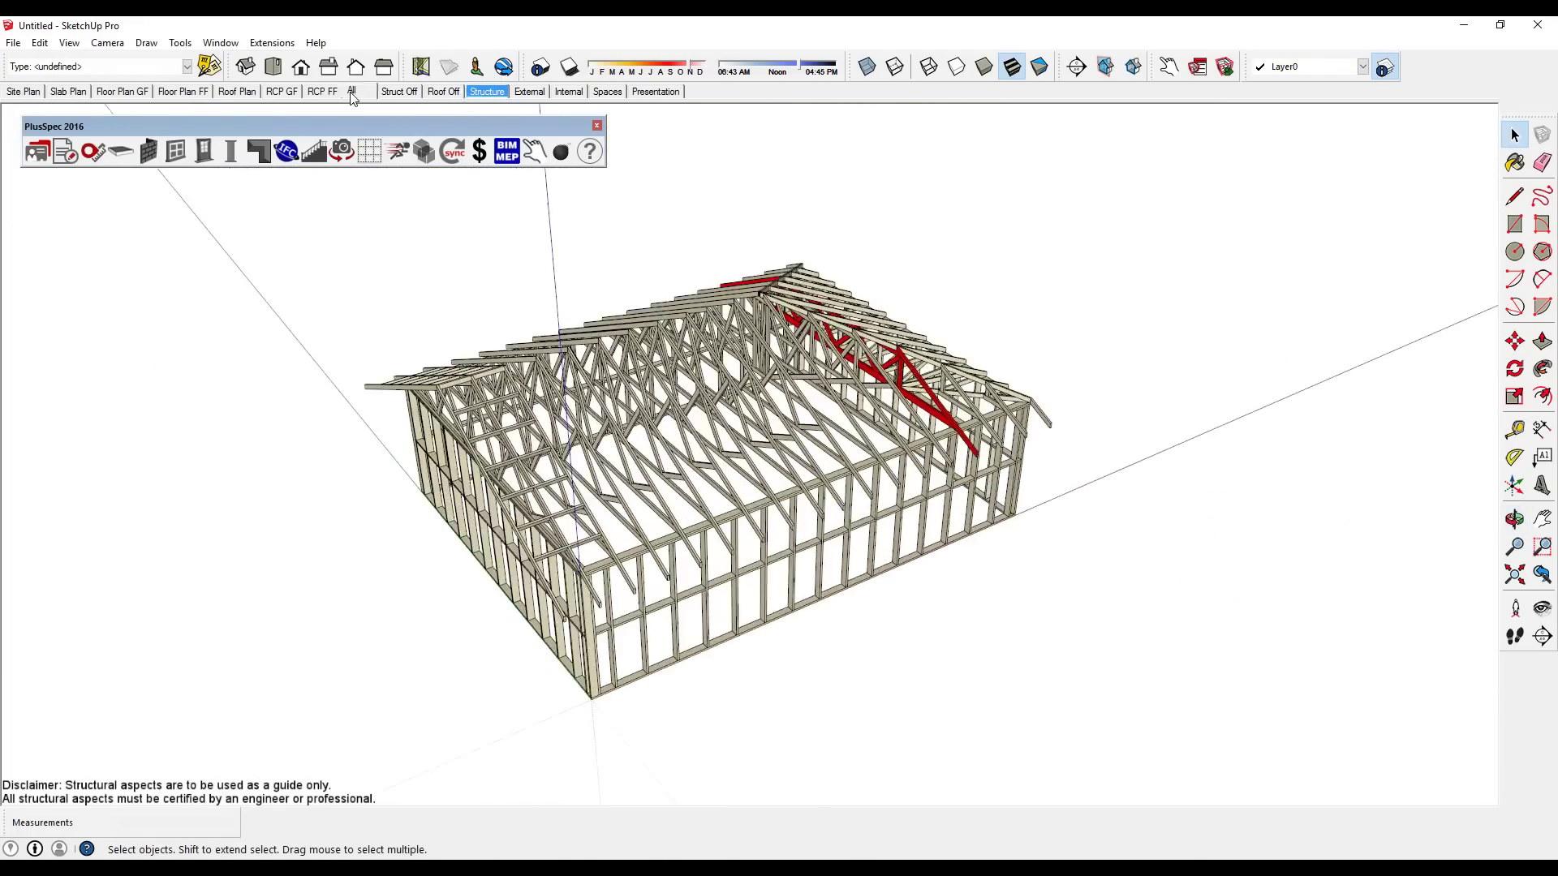
click(351, 92)
Step: Generate a corrugated roof from the brick wall group via + Walls > + Generate roof
middle_drag(341, 625, 795, 613)
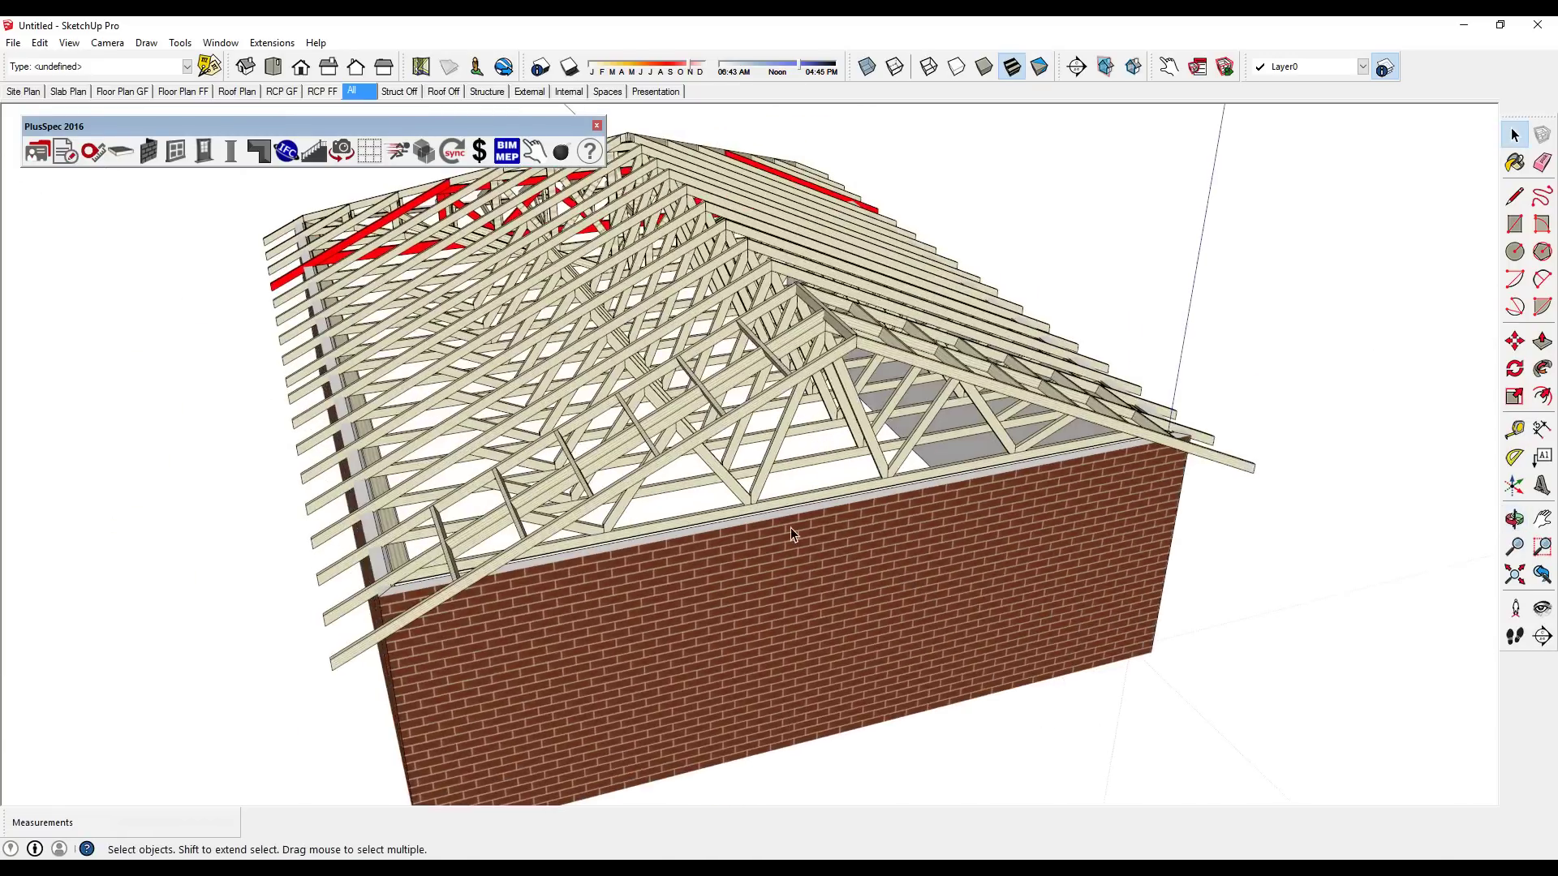
scroll(790, 528, down, 3)
middle_drag(493, 621, 709, 663)
right_click(725, 634)
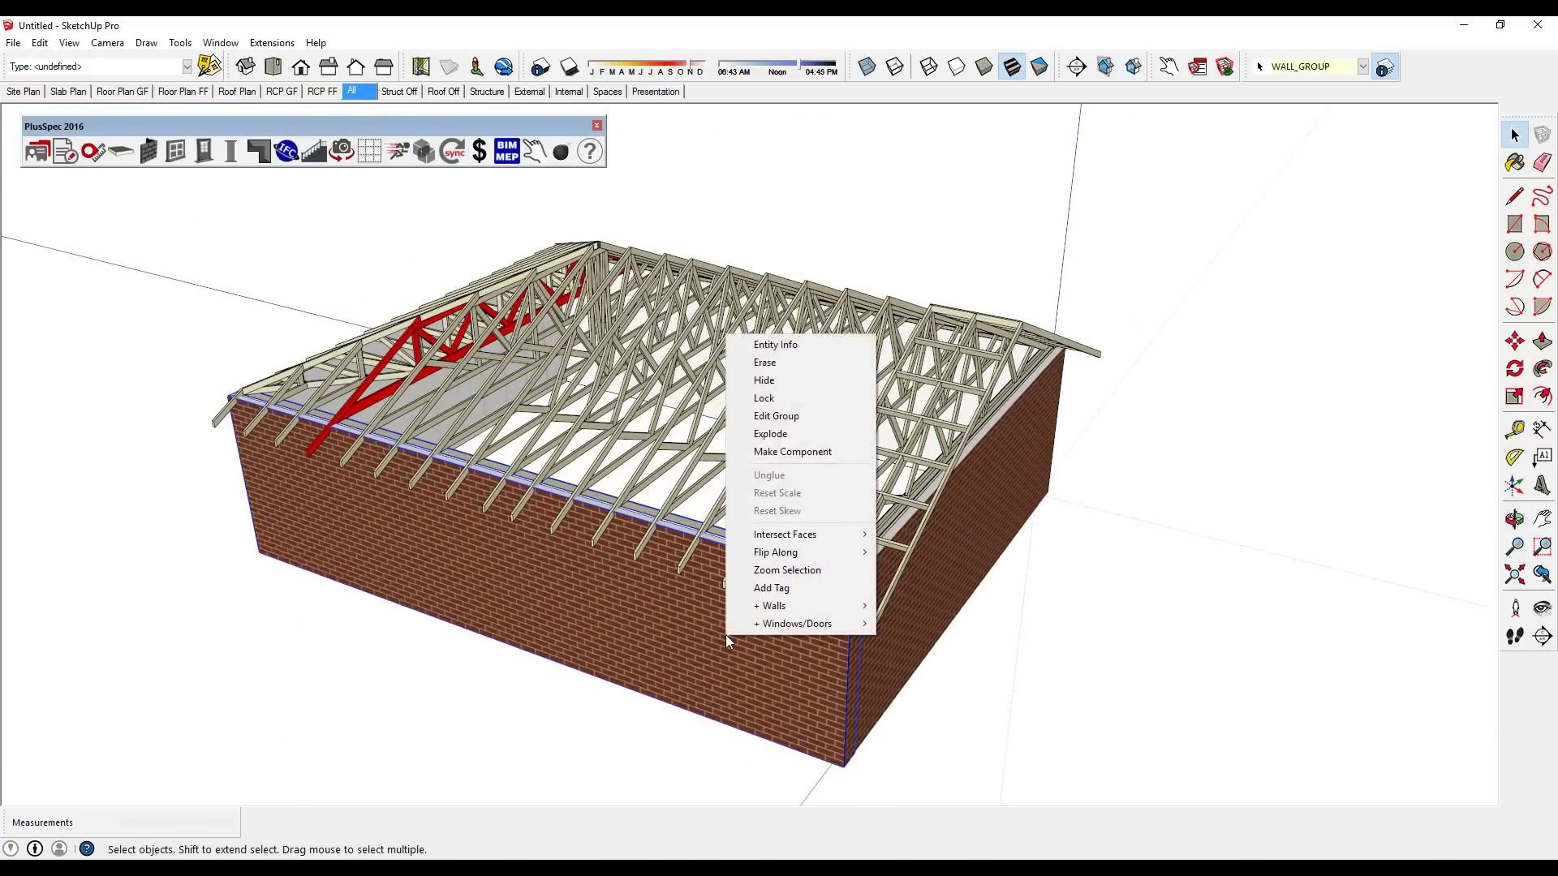
mouse_move(806, 604)
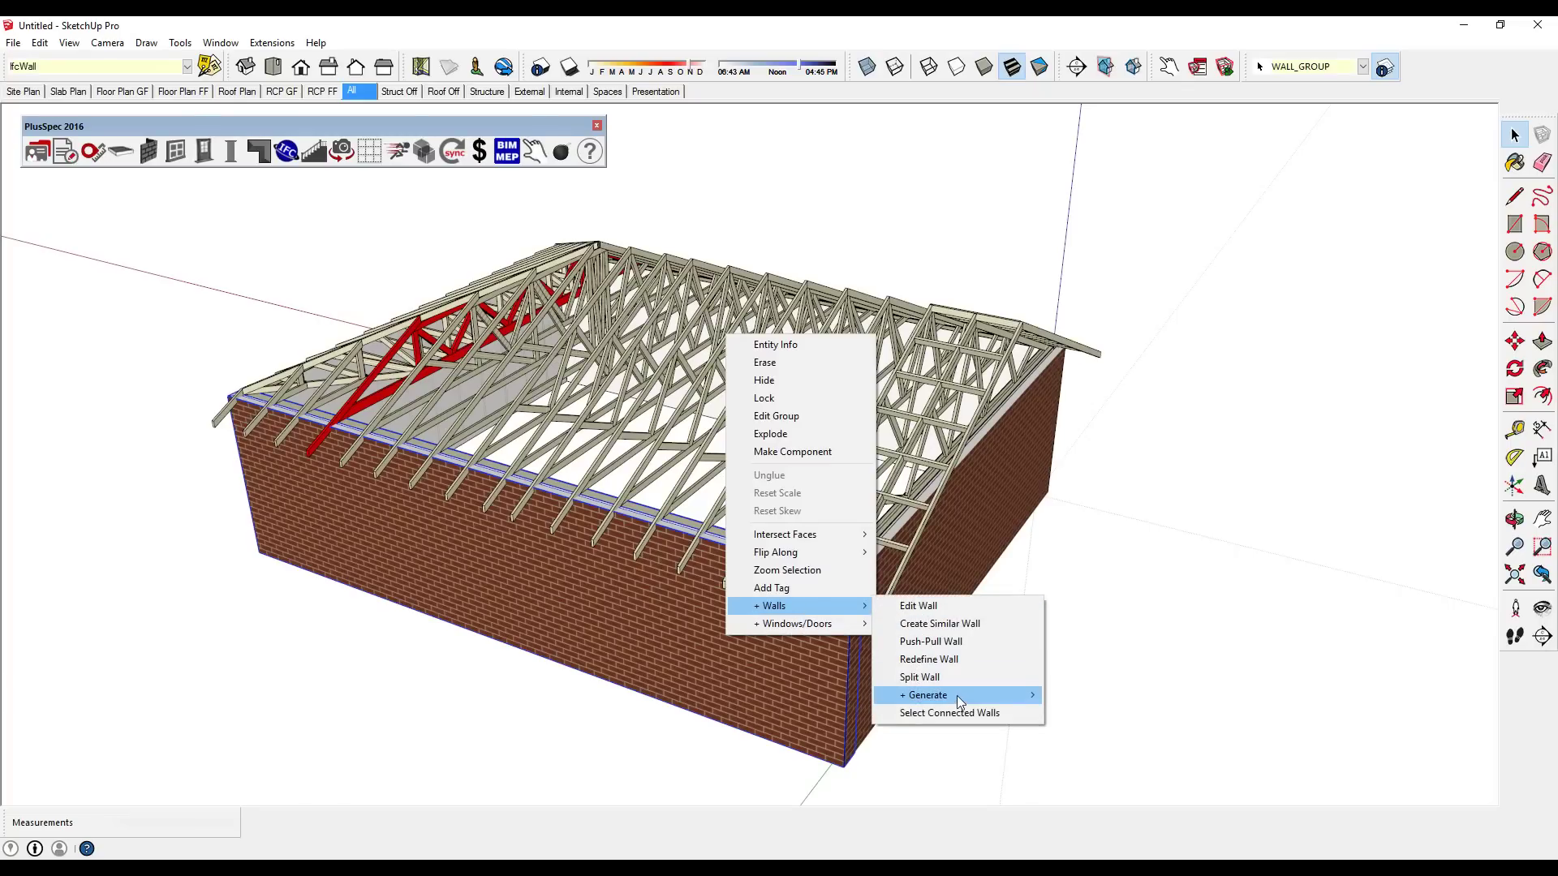
mouse_move(956, 694)
click(1071, 690)
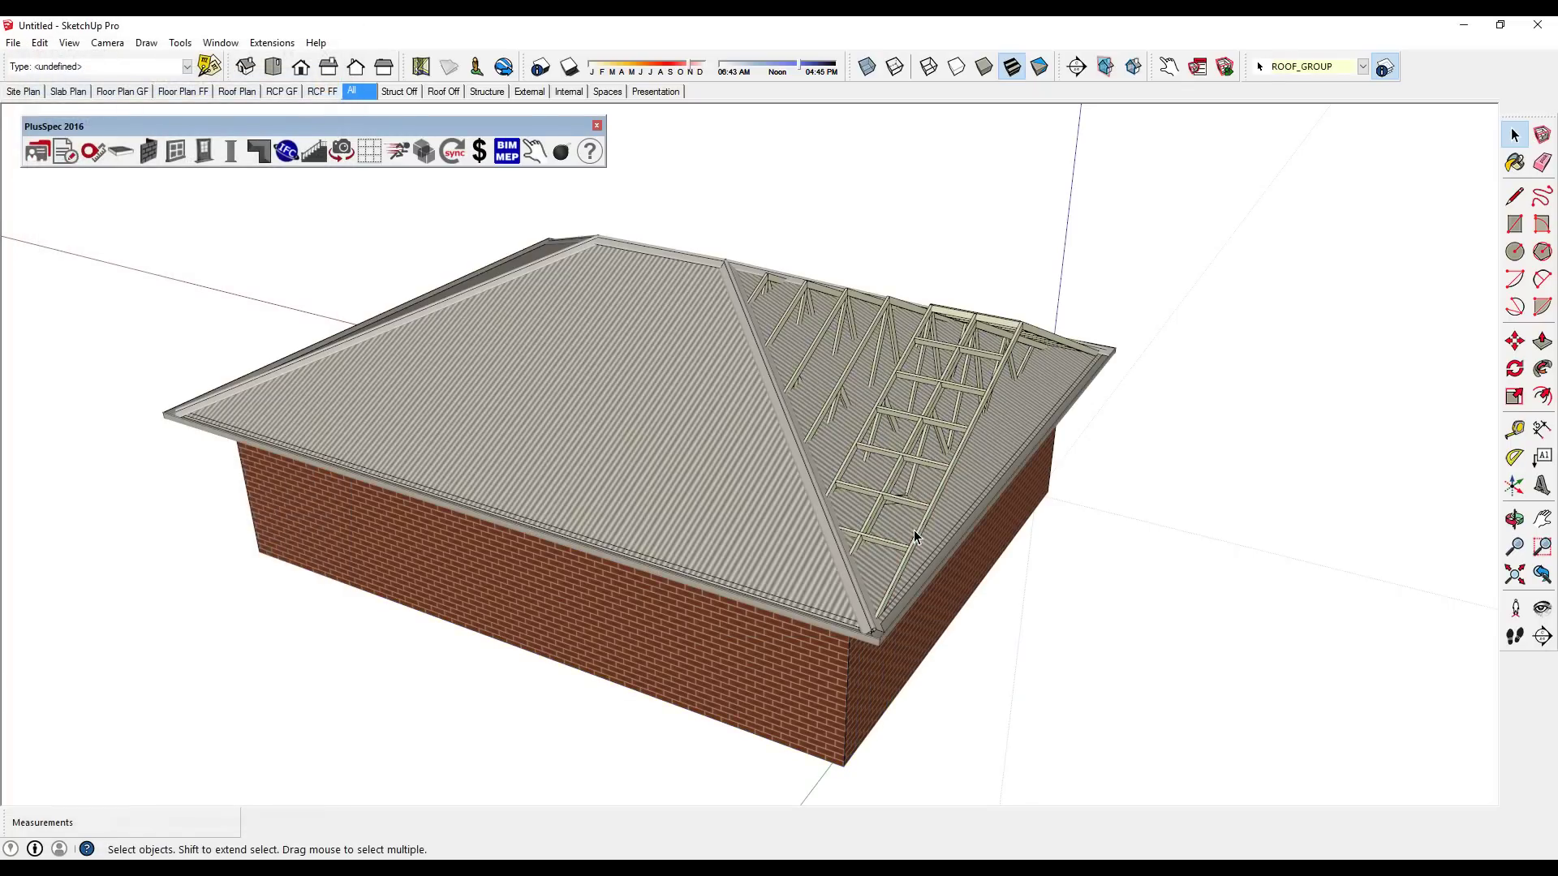
Step: Use Edit Roof Pitch to turn the roof's hip end into a gable
middle_drag(914, 536, 538, 487)
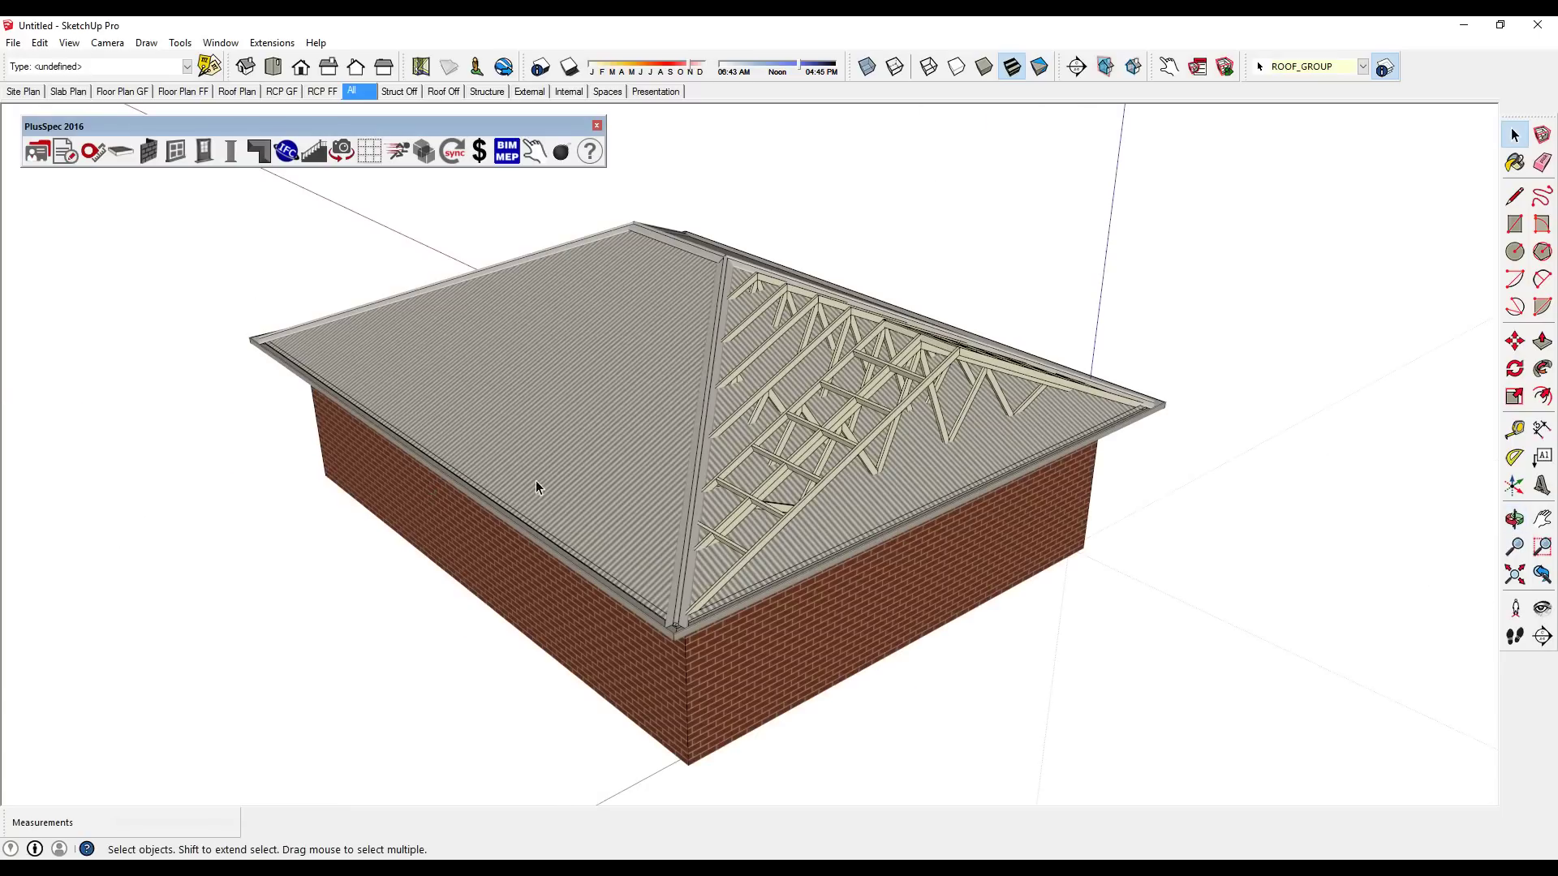
right_click(929, 481)
mouse_move(1006, 729)
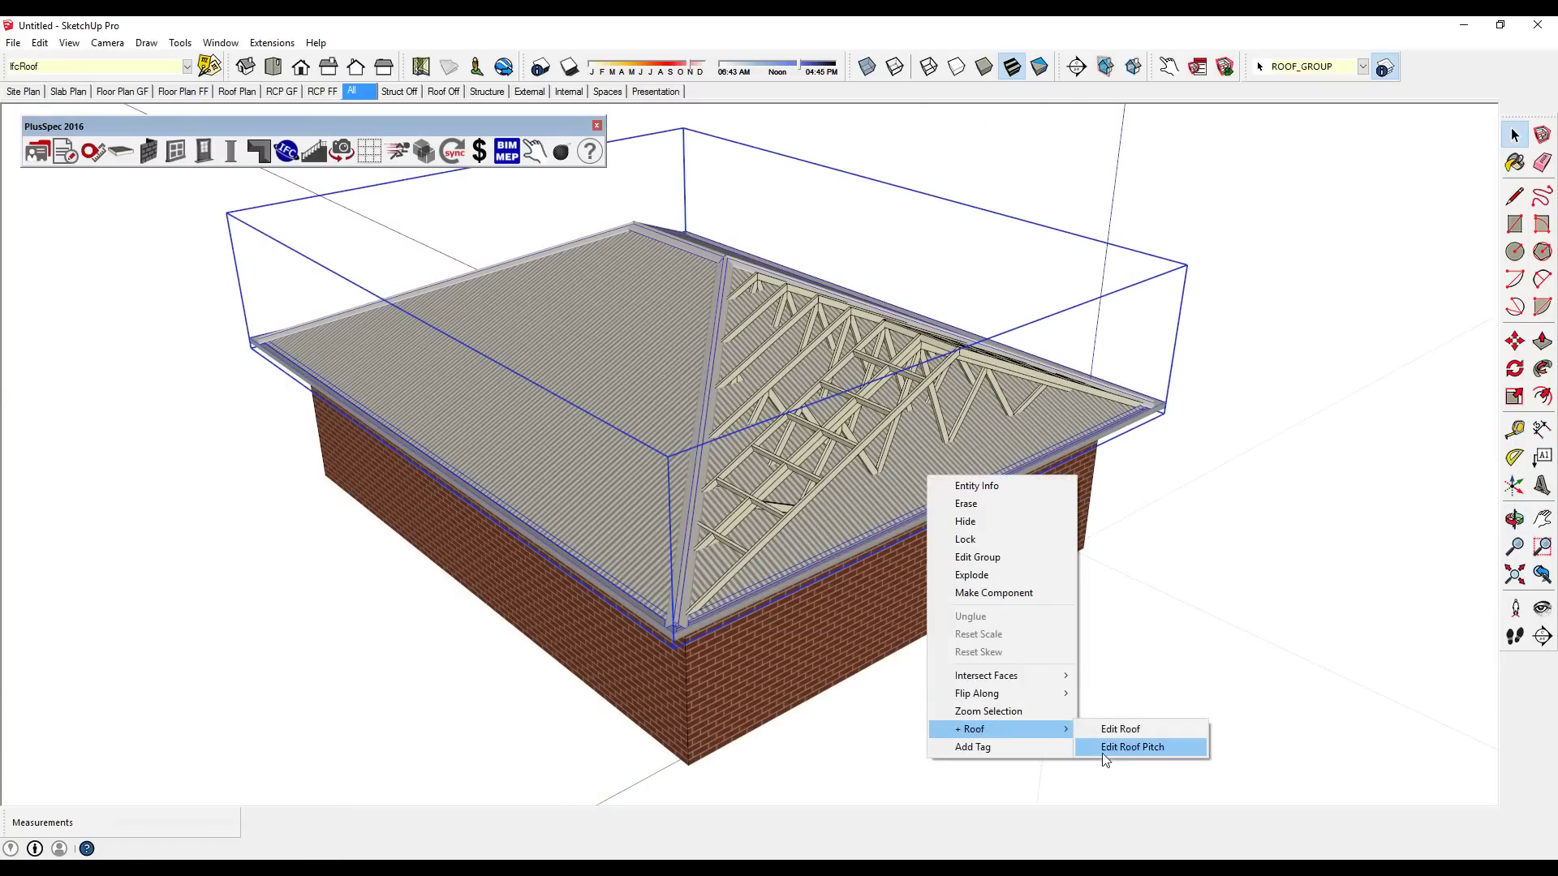
click(1105, 746)
click(927, 477)
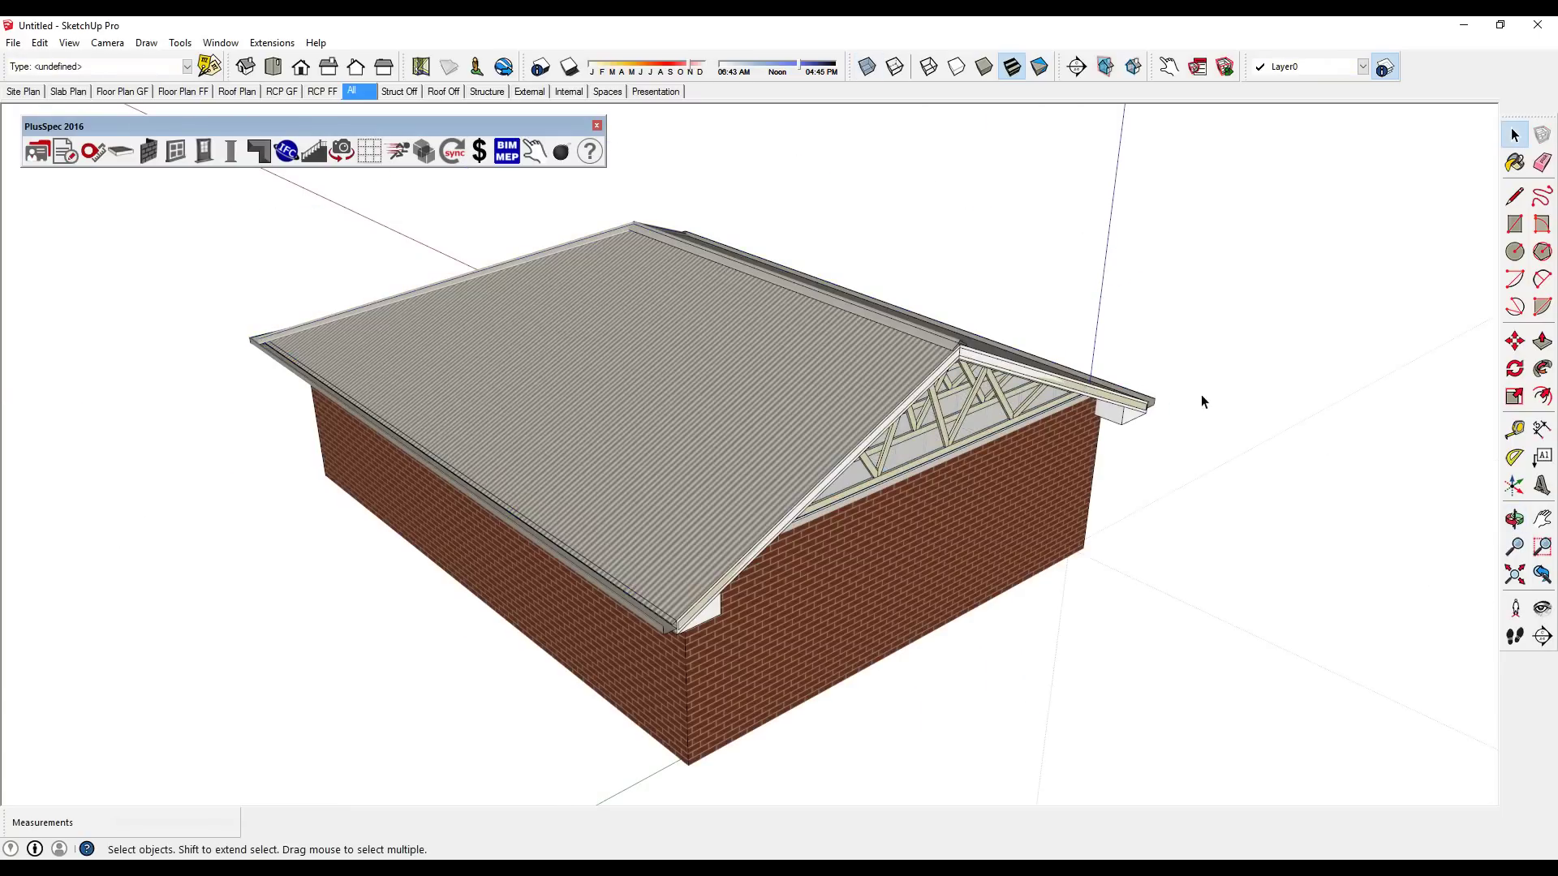
middle_drag(1201, 394, 941, 274)
drag(941, 275, 1136, 280)
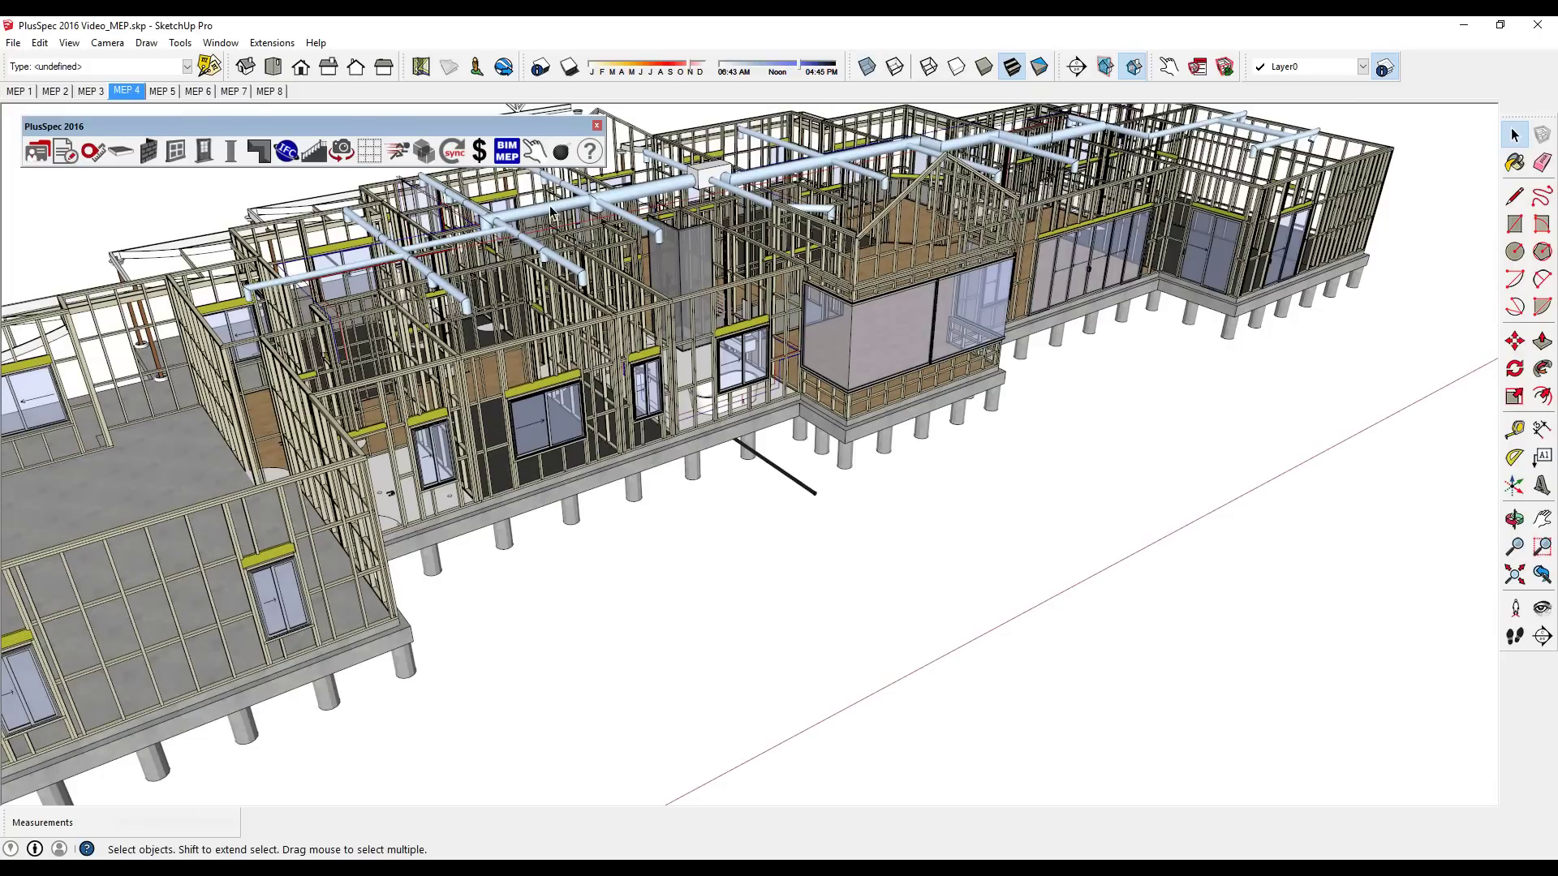
click(510, 153)
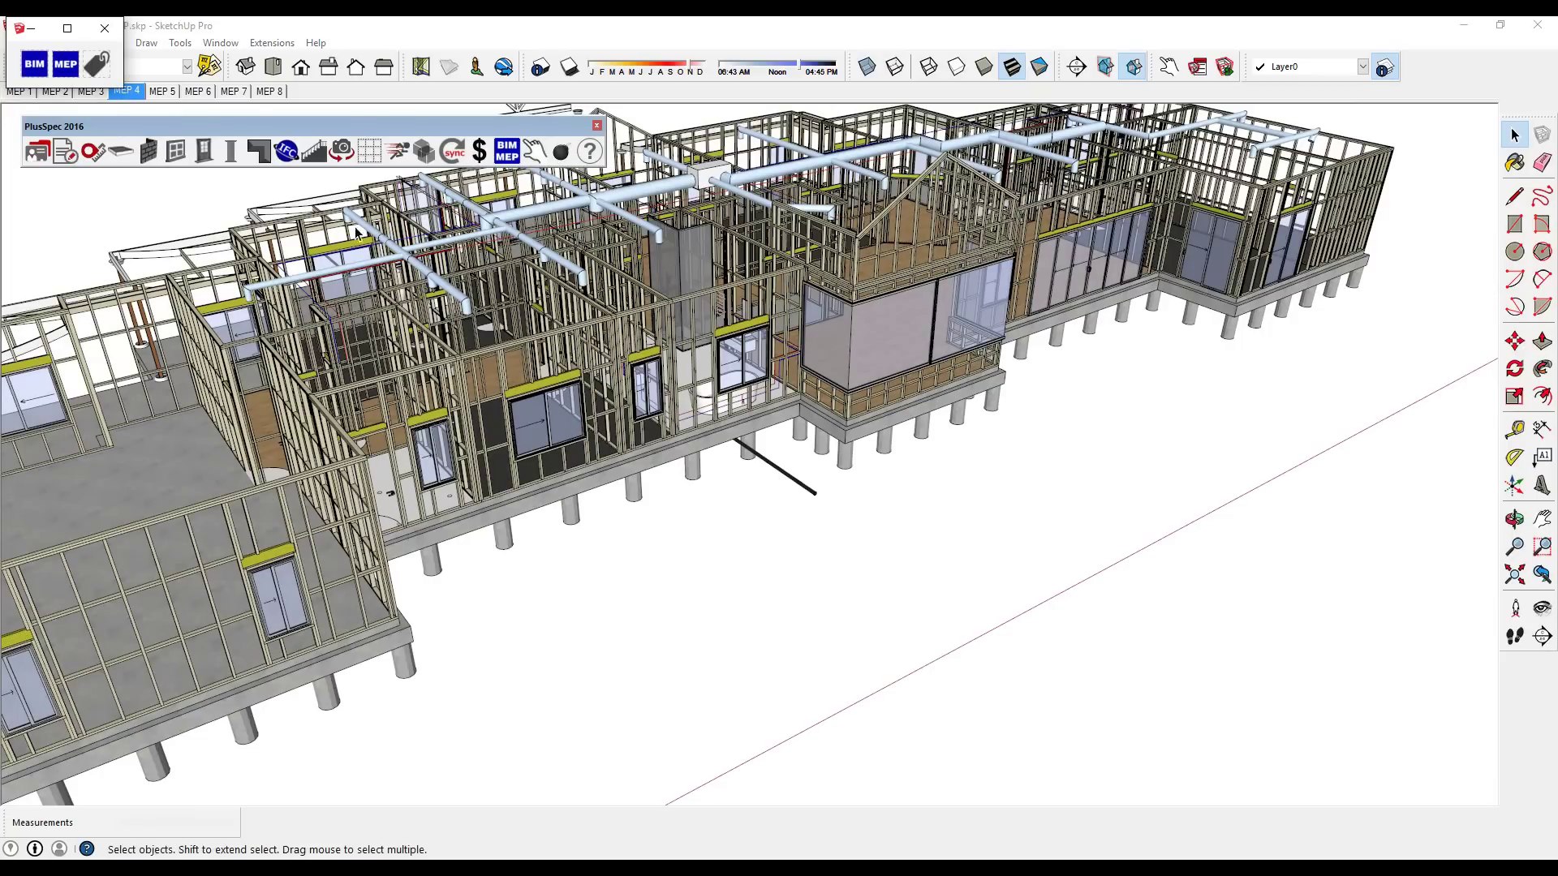
Step: Set the MEP Tool material to A/C Duct and submit the settings
click(66, 68)
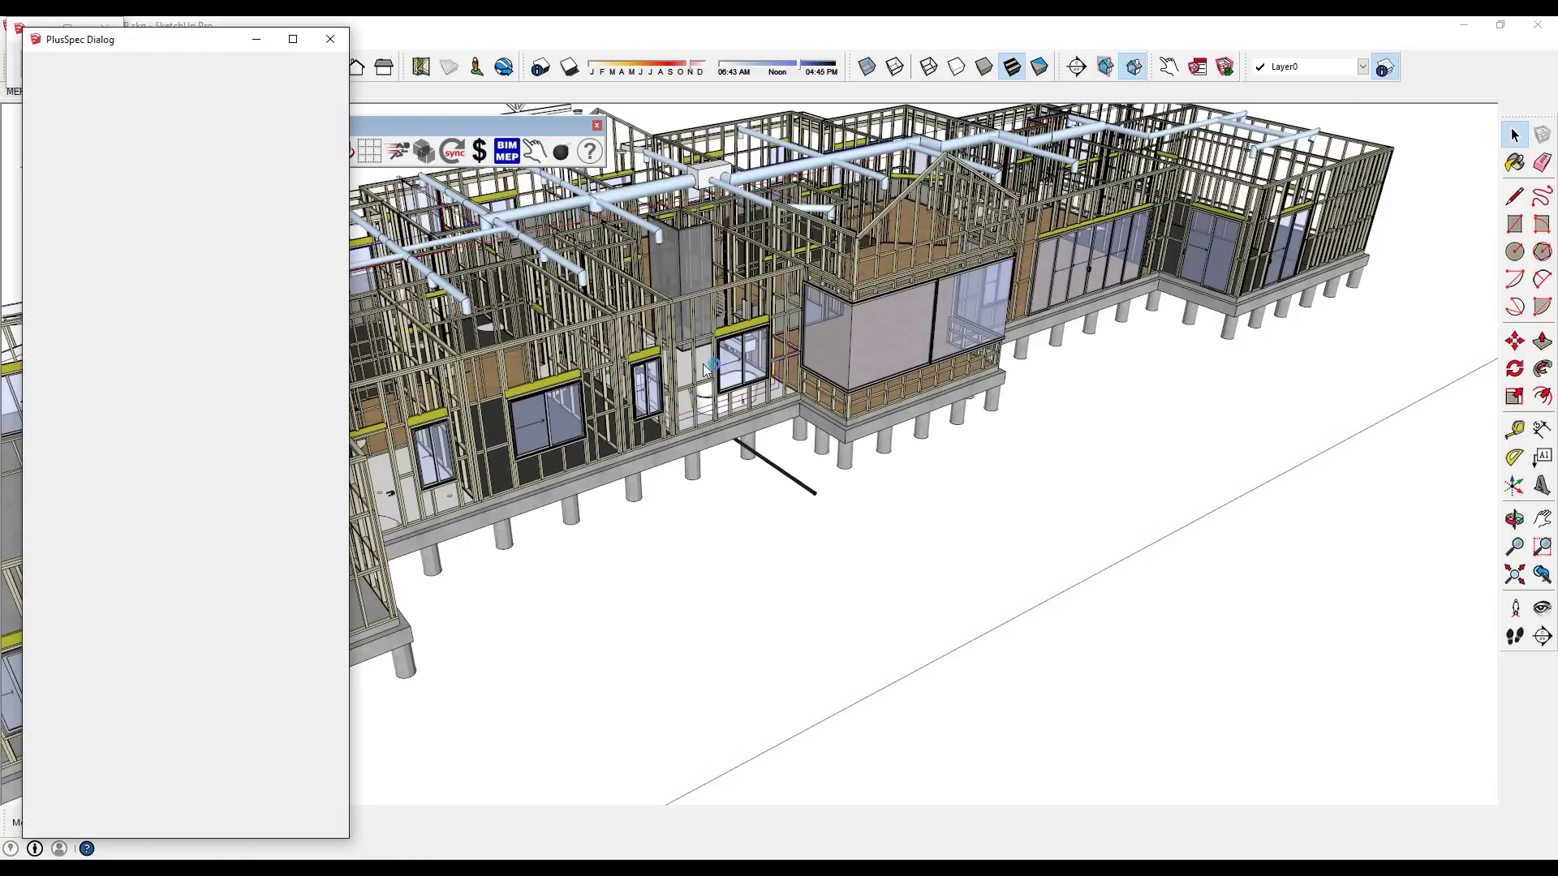
click(331, 149)
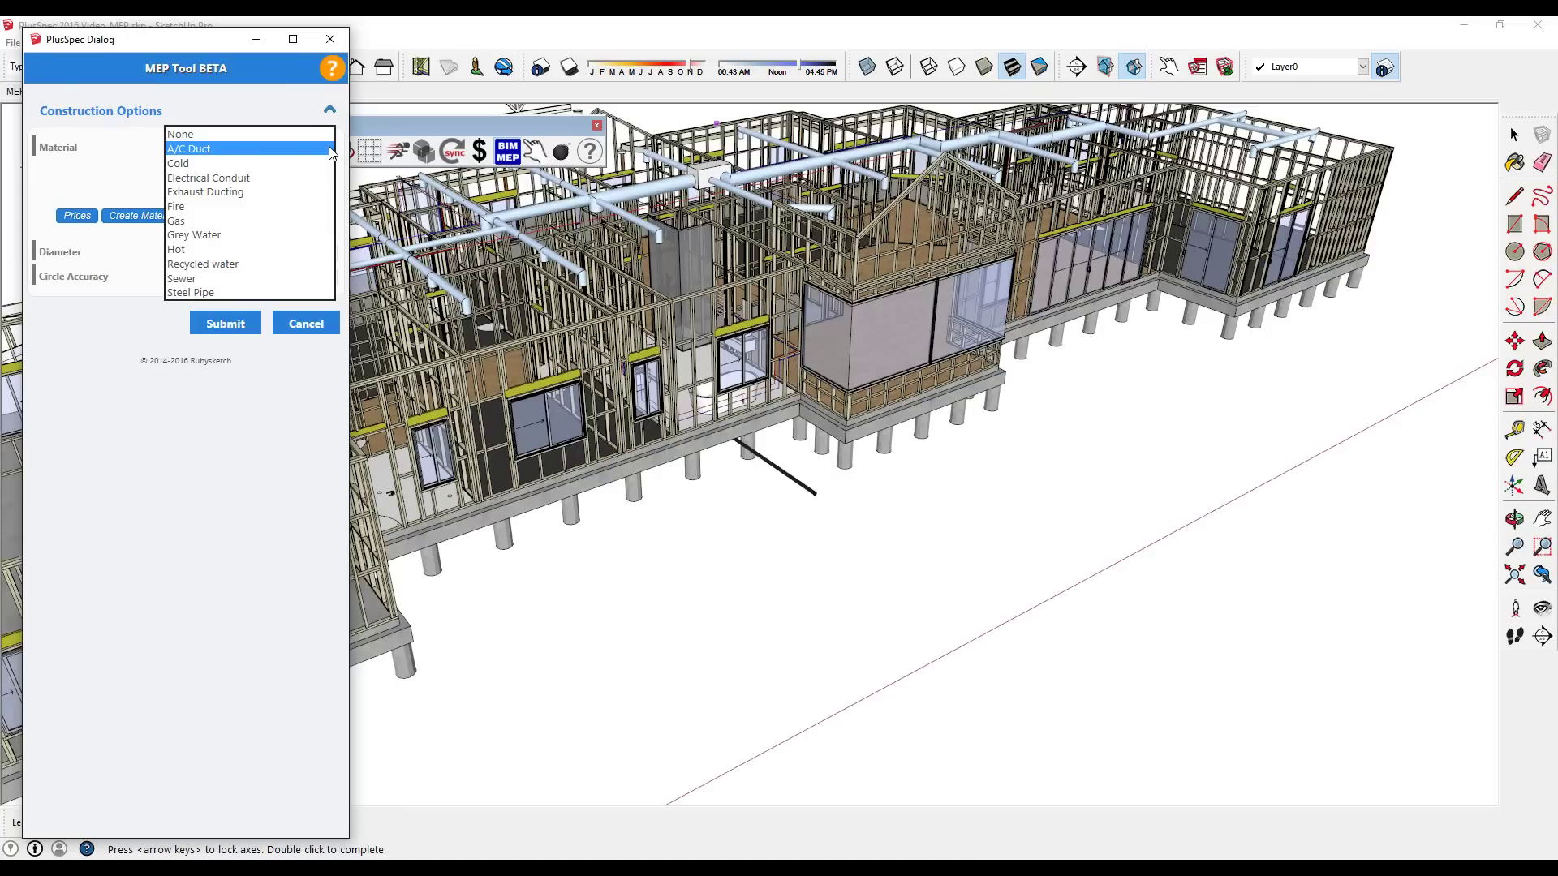
click(231, 151)
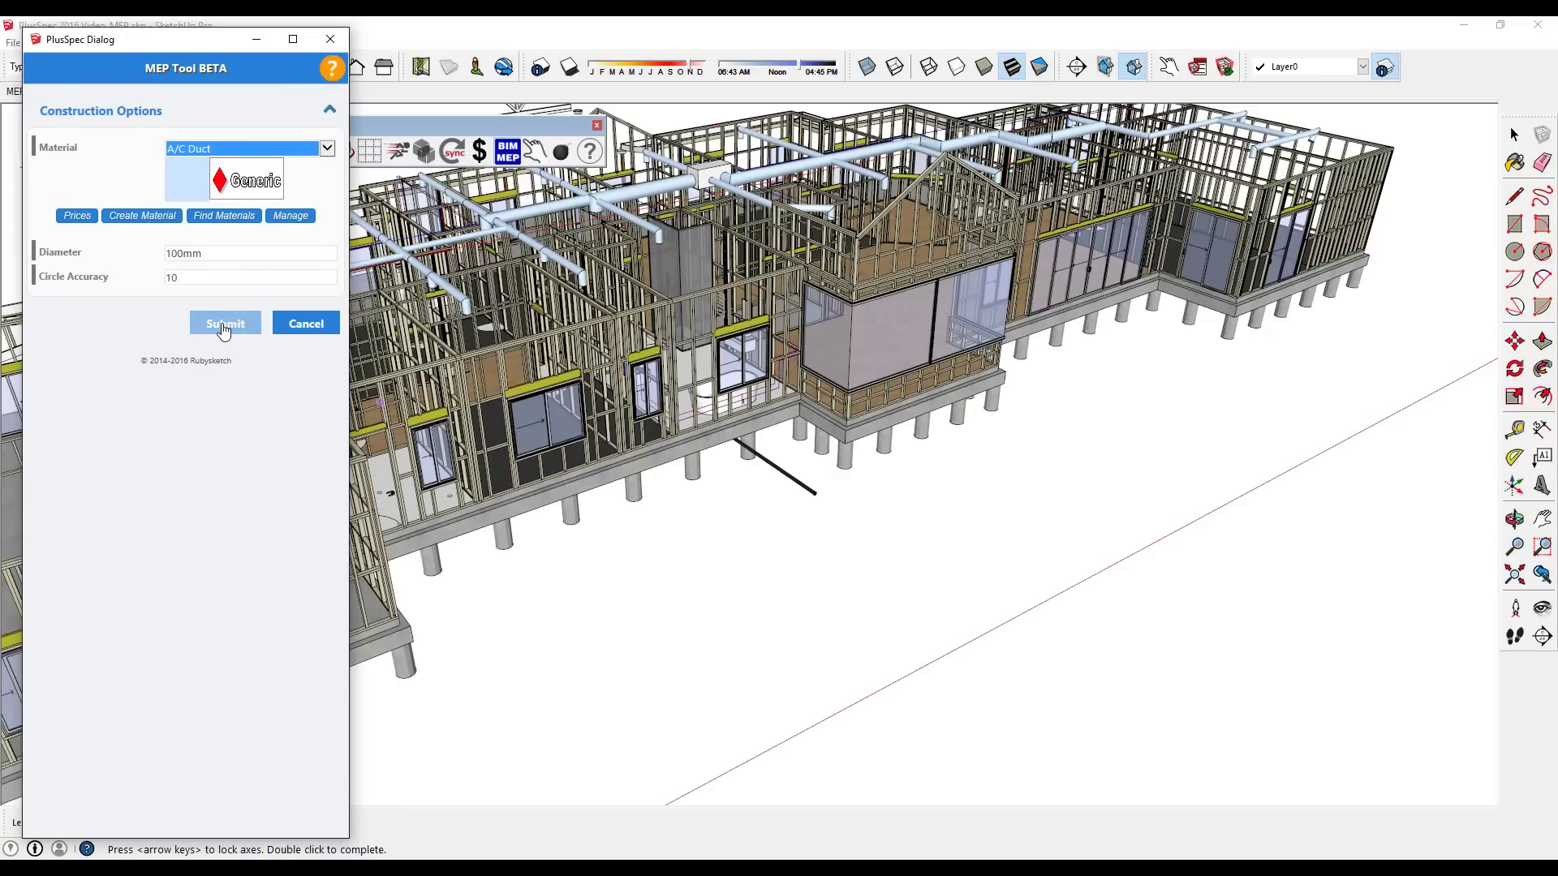
click(224, 328)
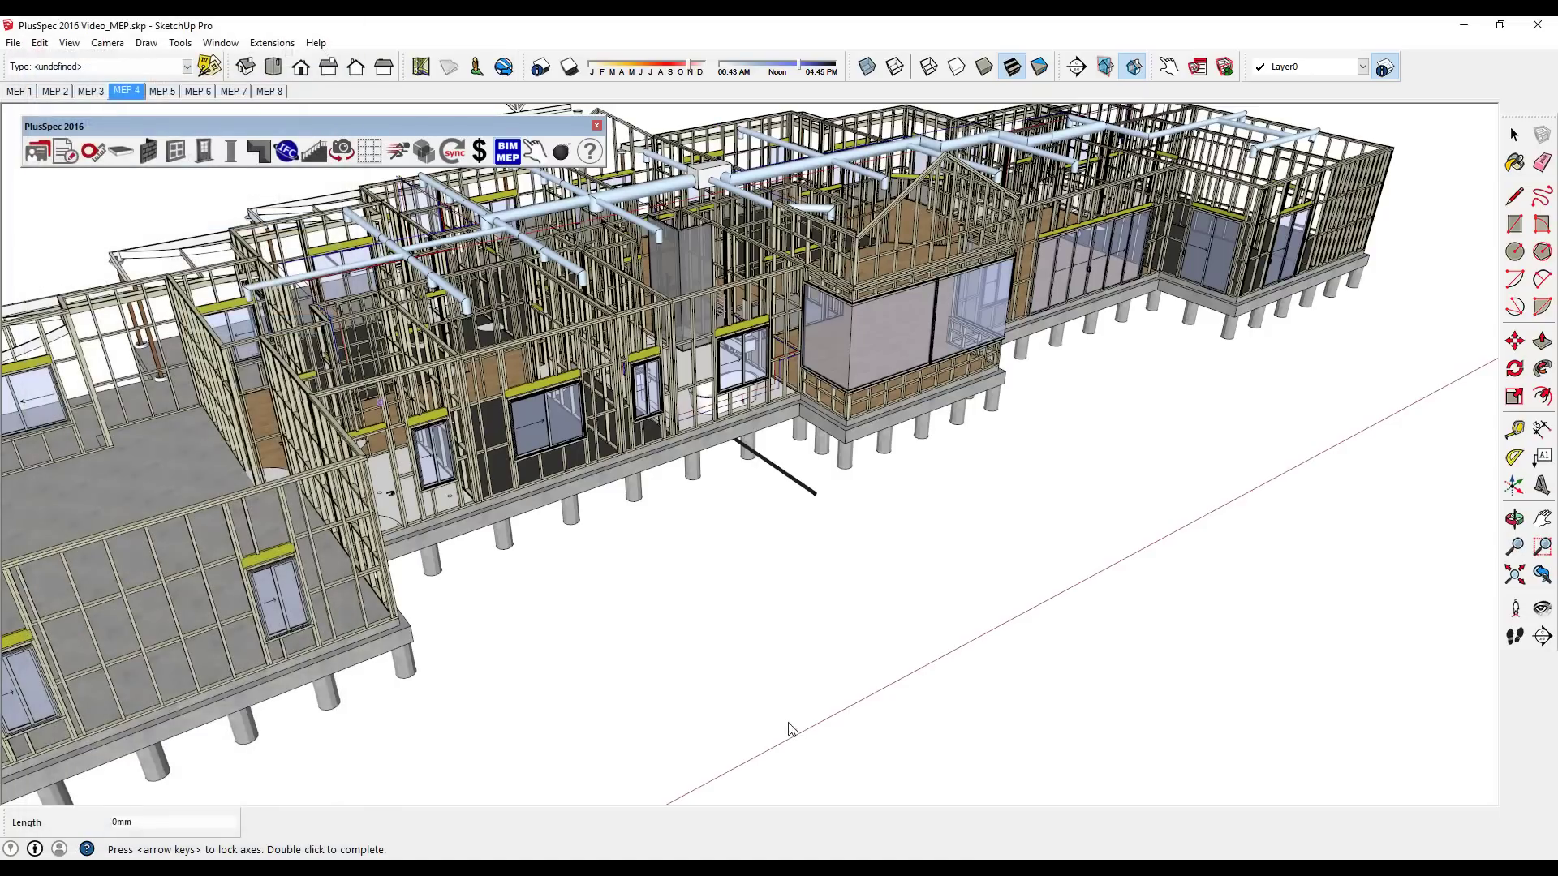
Step: Draw the duct run: 5565mm along the ground, 1994mm up, then a third segment
click(706, 654)
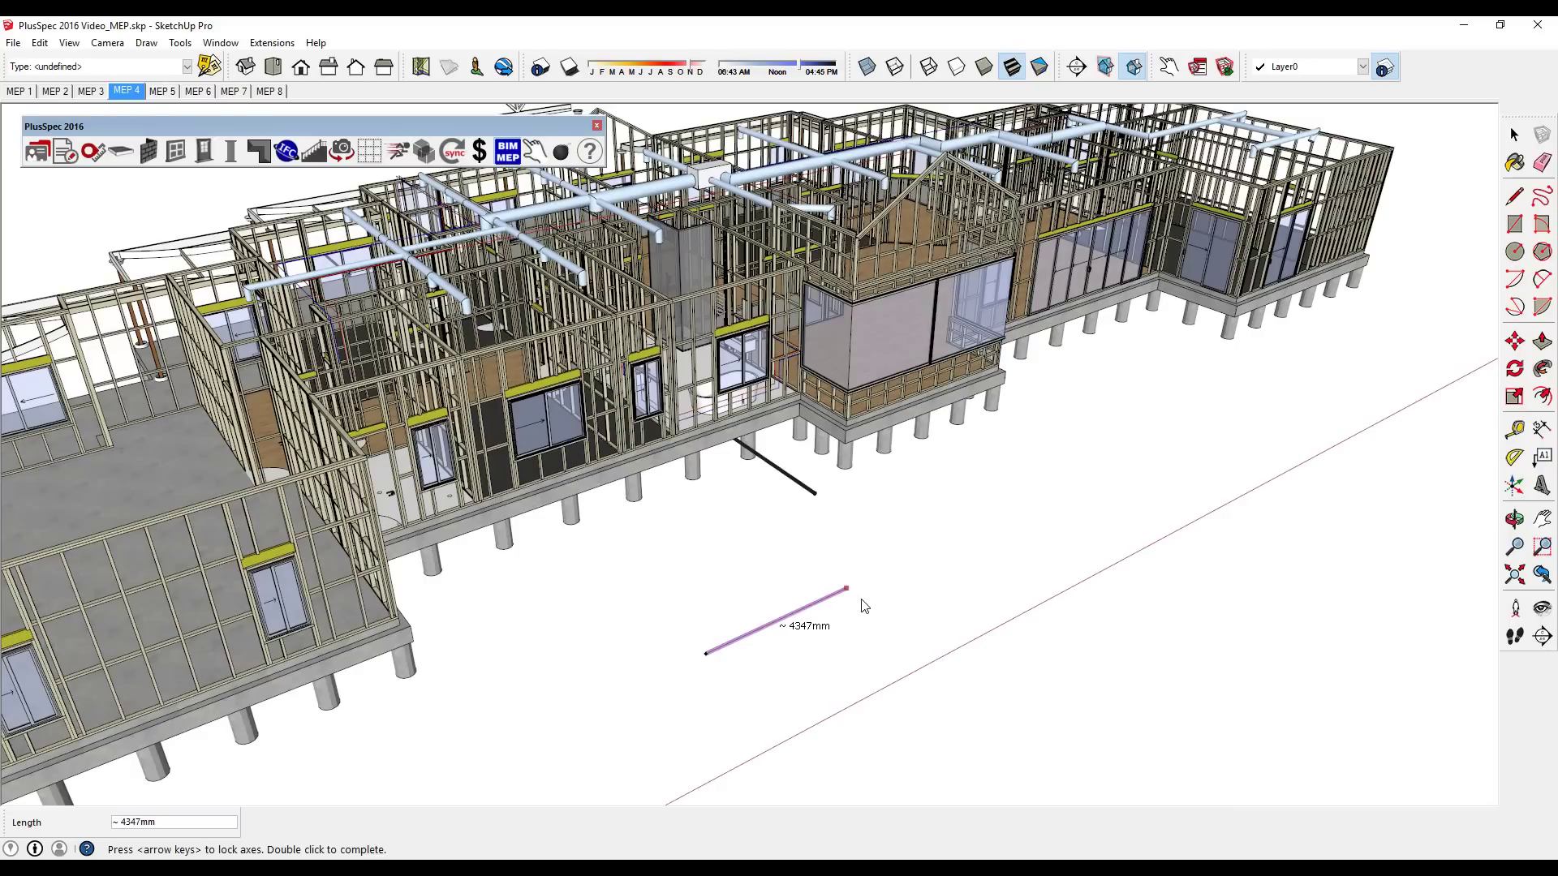
click(883, 571)
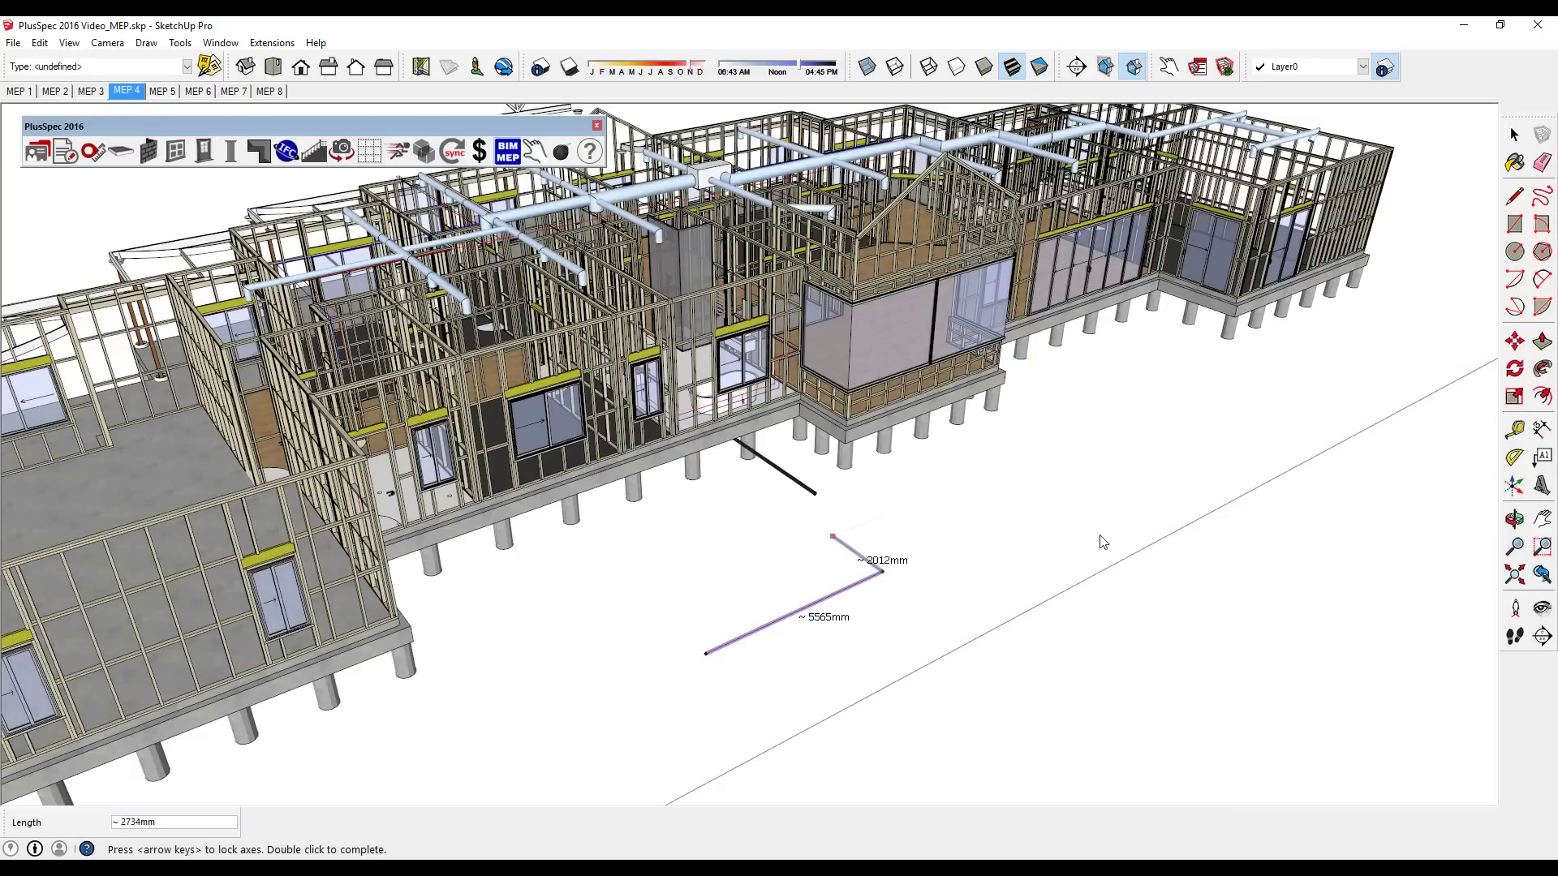
click(986, 527)
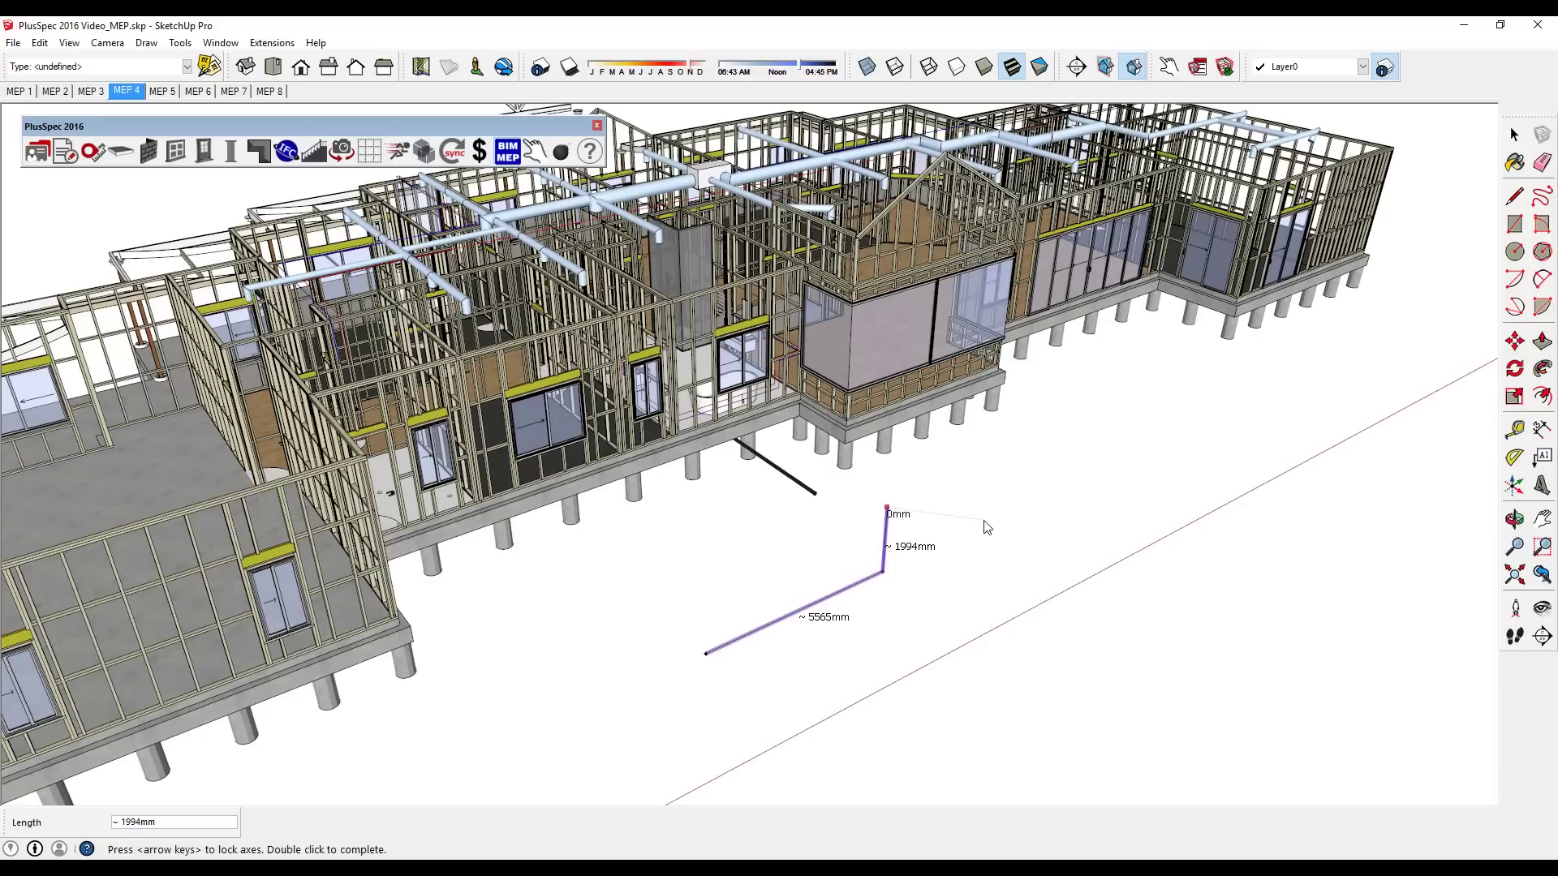
double_click(1013, 608)
scroll(883, 612, up, 3)
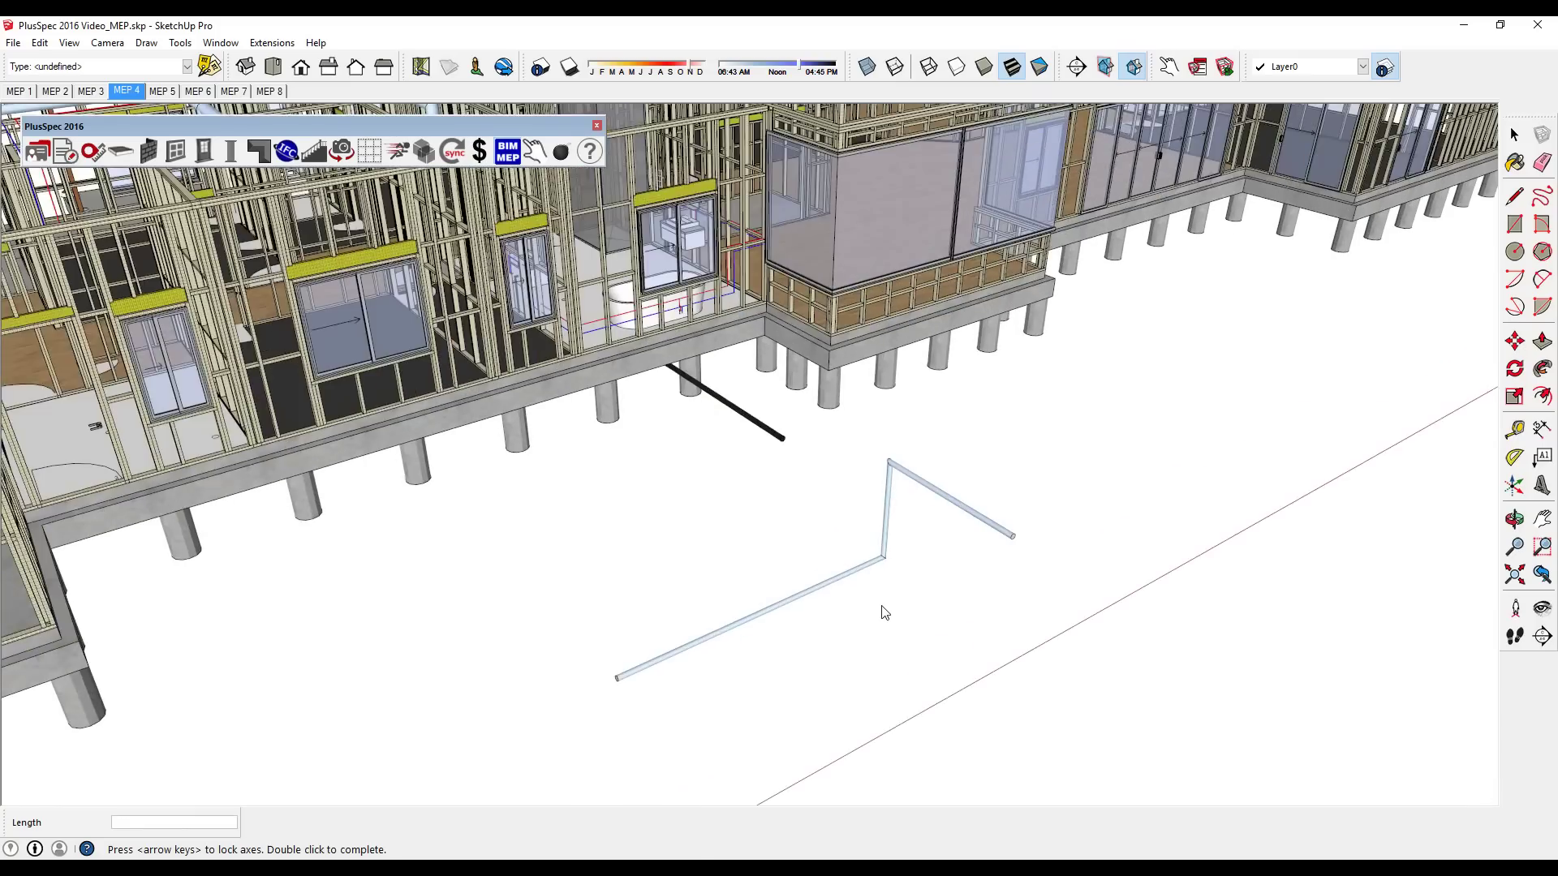
scroll(884, 613, up, 3)
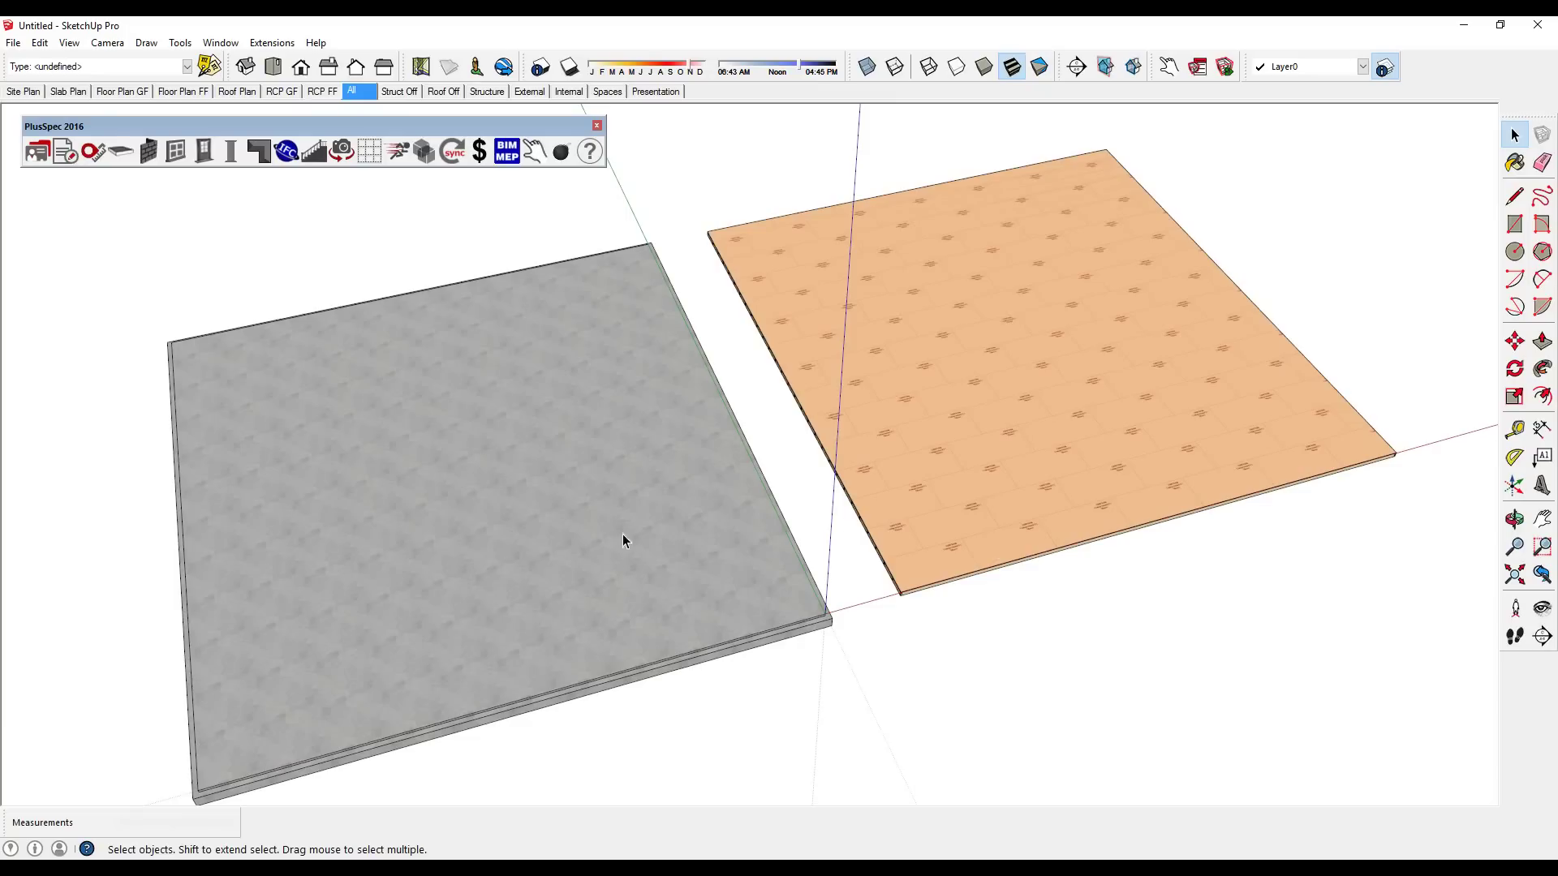
Step: Cut a four-sided void (1584mm by 4524mm) into the grey slab with the Void Tool
right_click(646, 477)
mouse_move(757, 750)
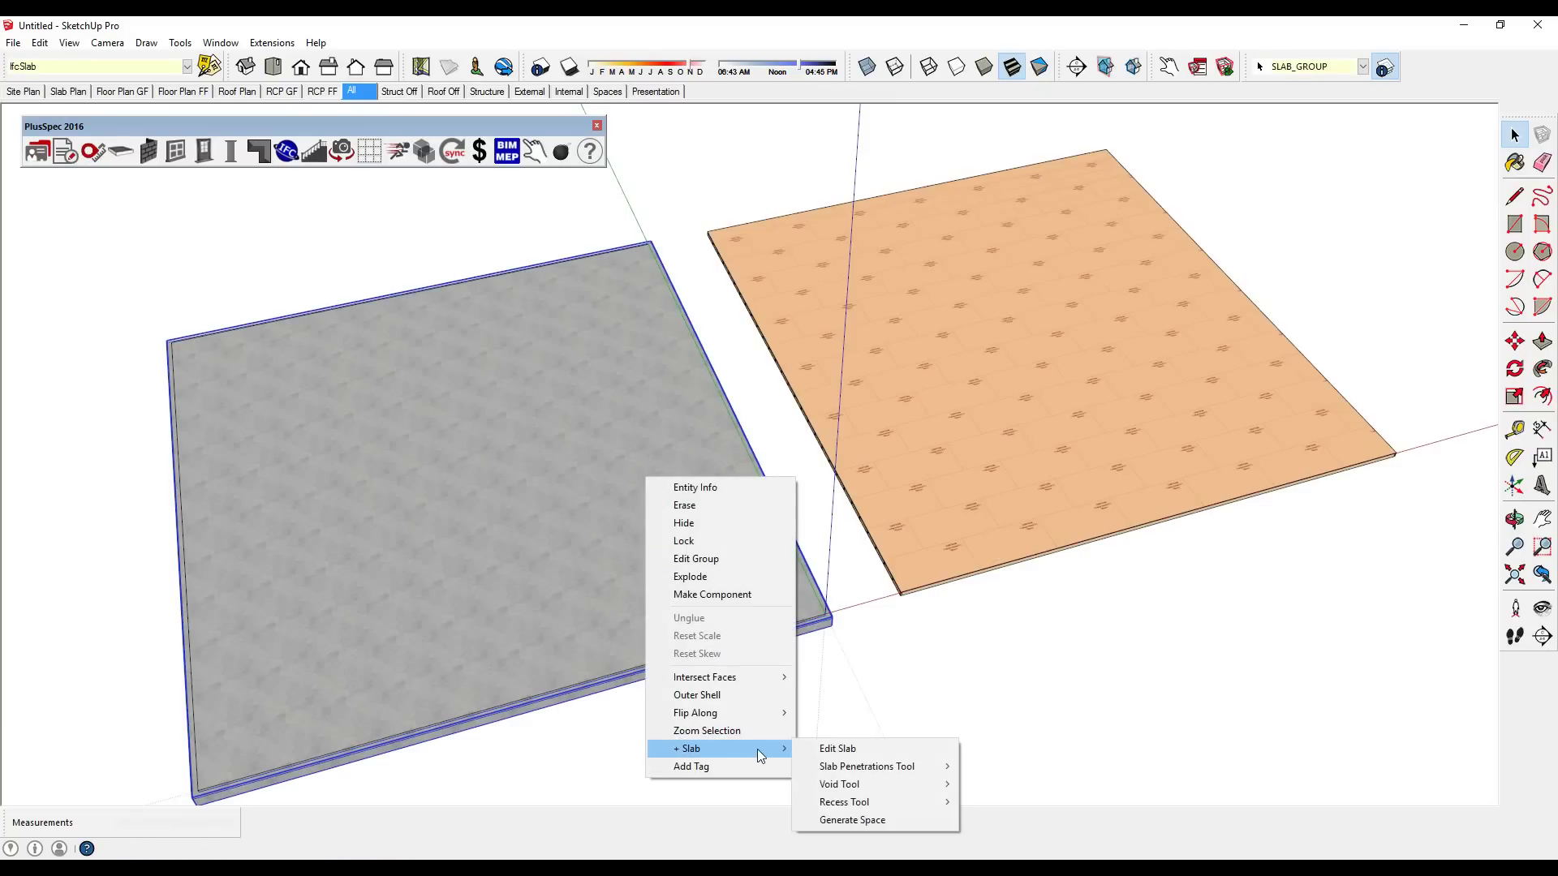
mouse_move(864, 786)
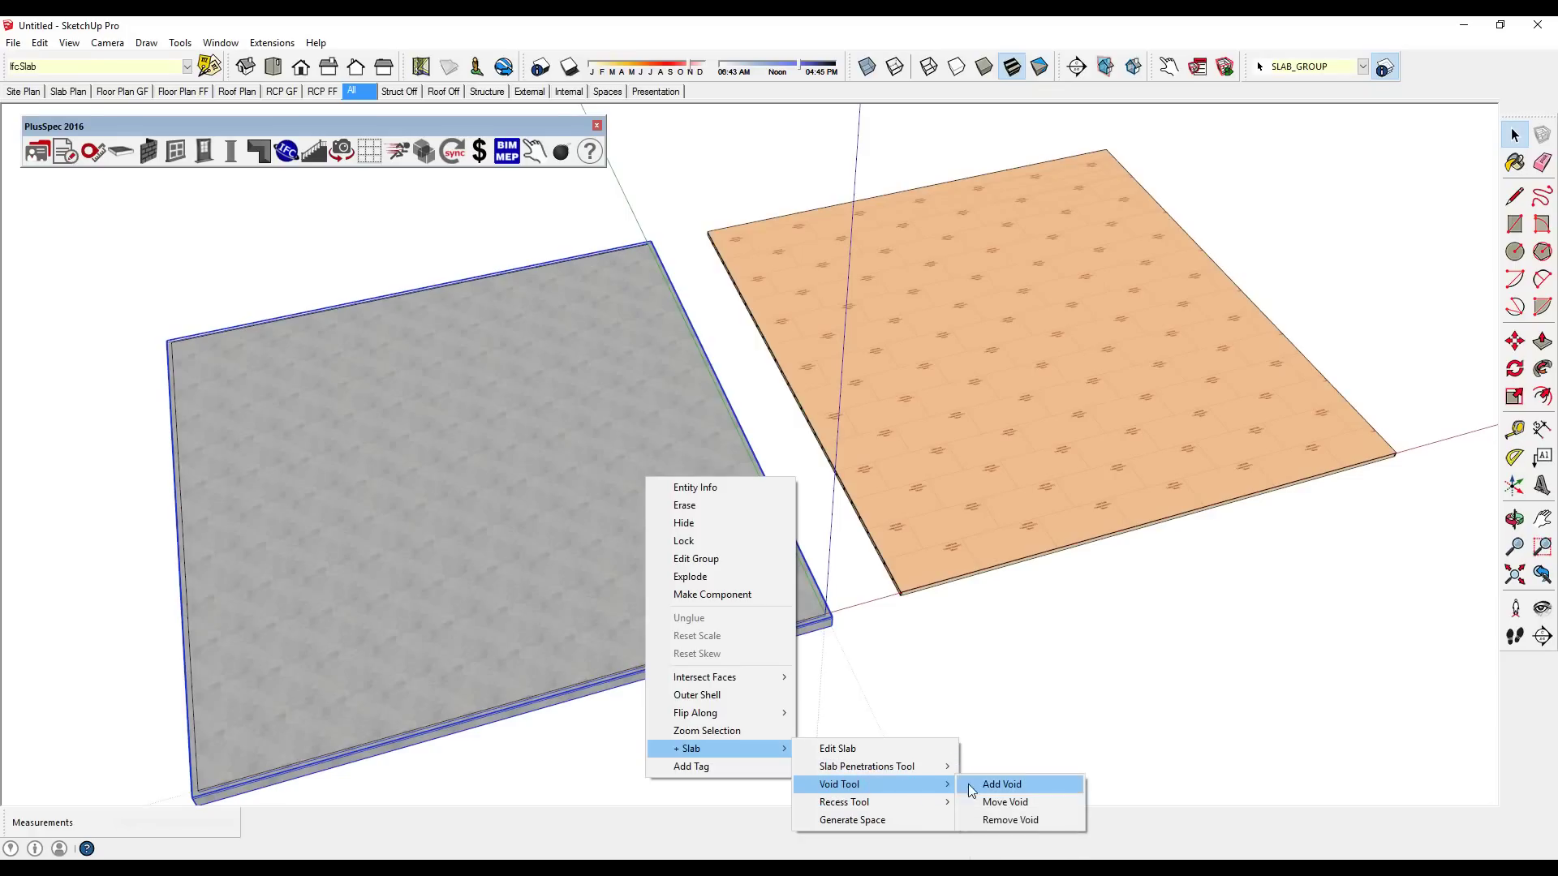
click(1006, 785)
click(581, 438)
click(632, 426)
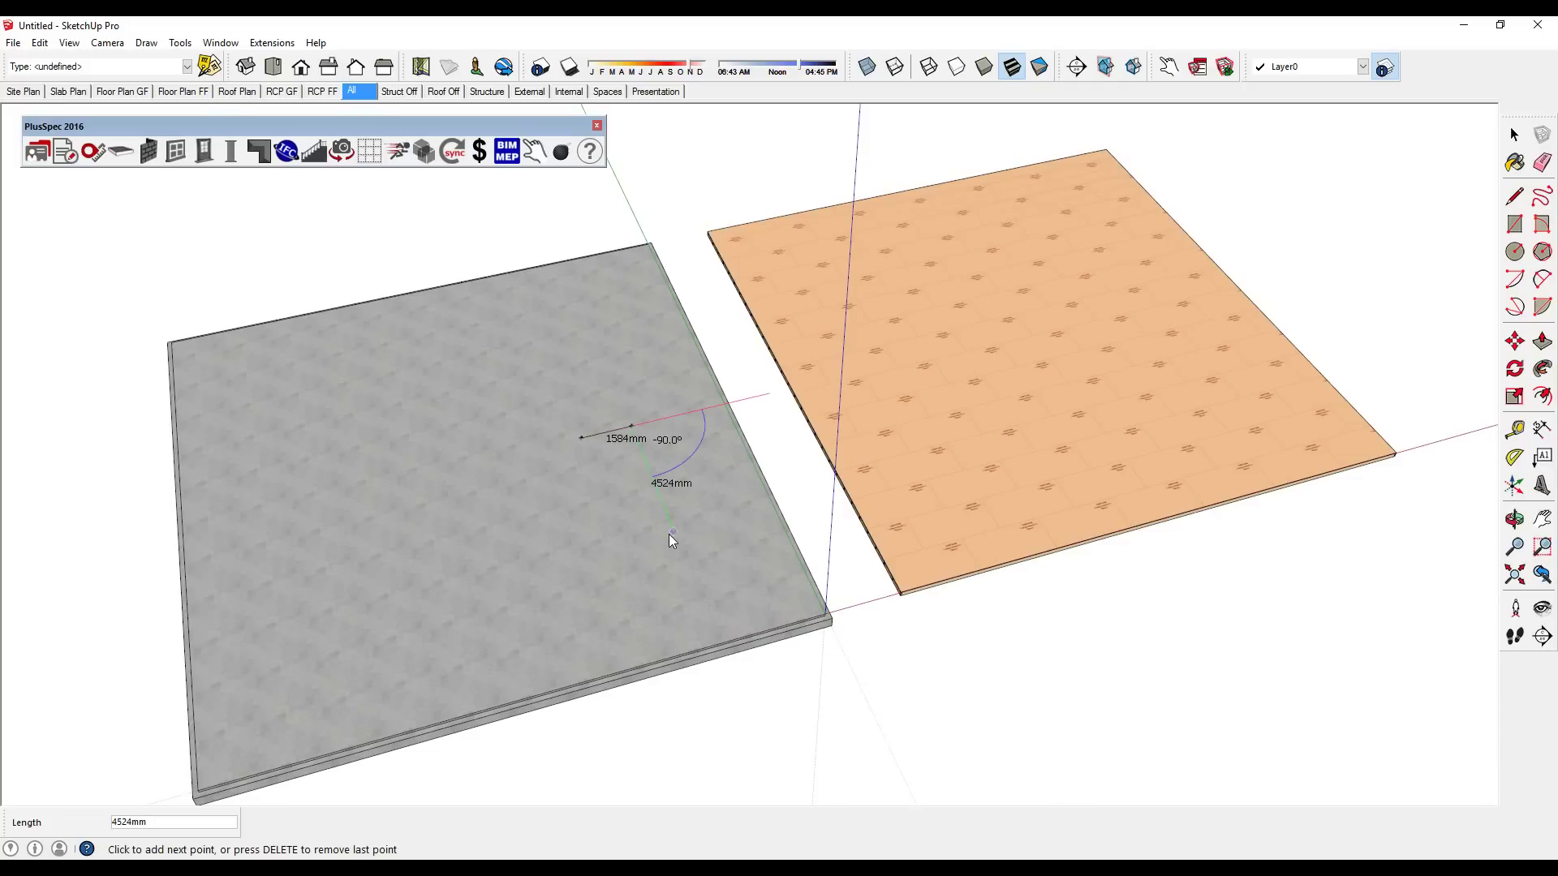
click(672, 531)
click(626, 524)
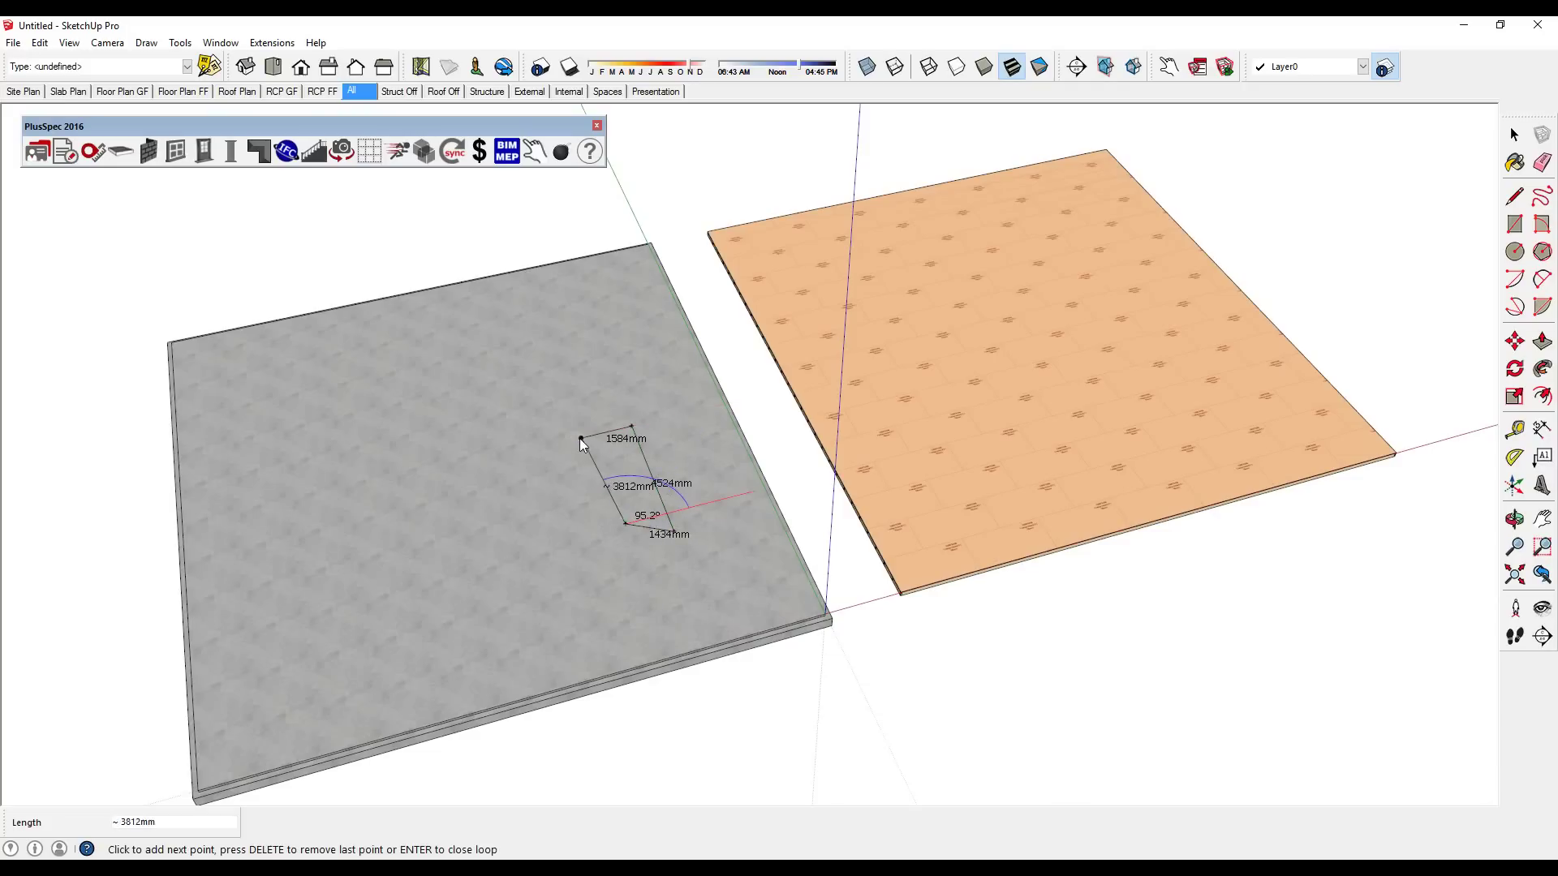
click(581, 438)
key(space)
Step: Move the void to a new spot on the grey slab
right_click(654, 460)
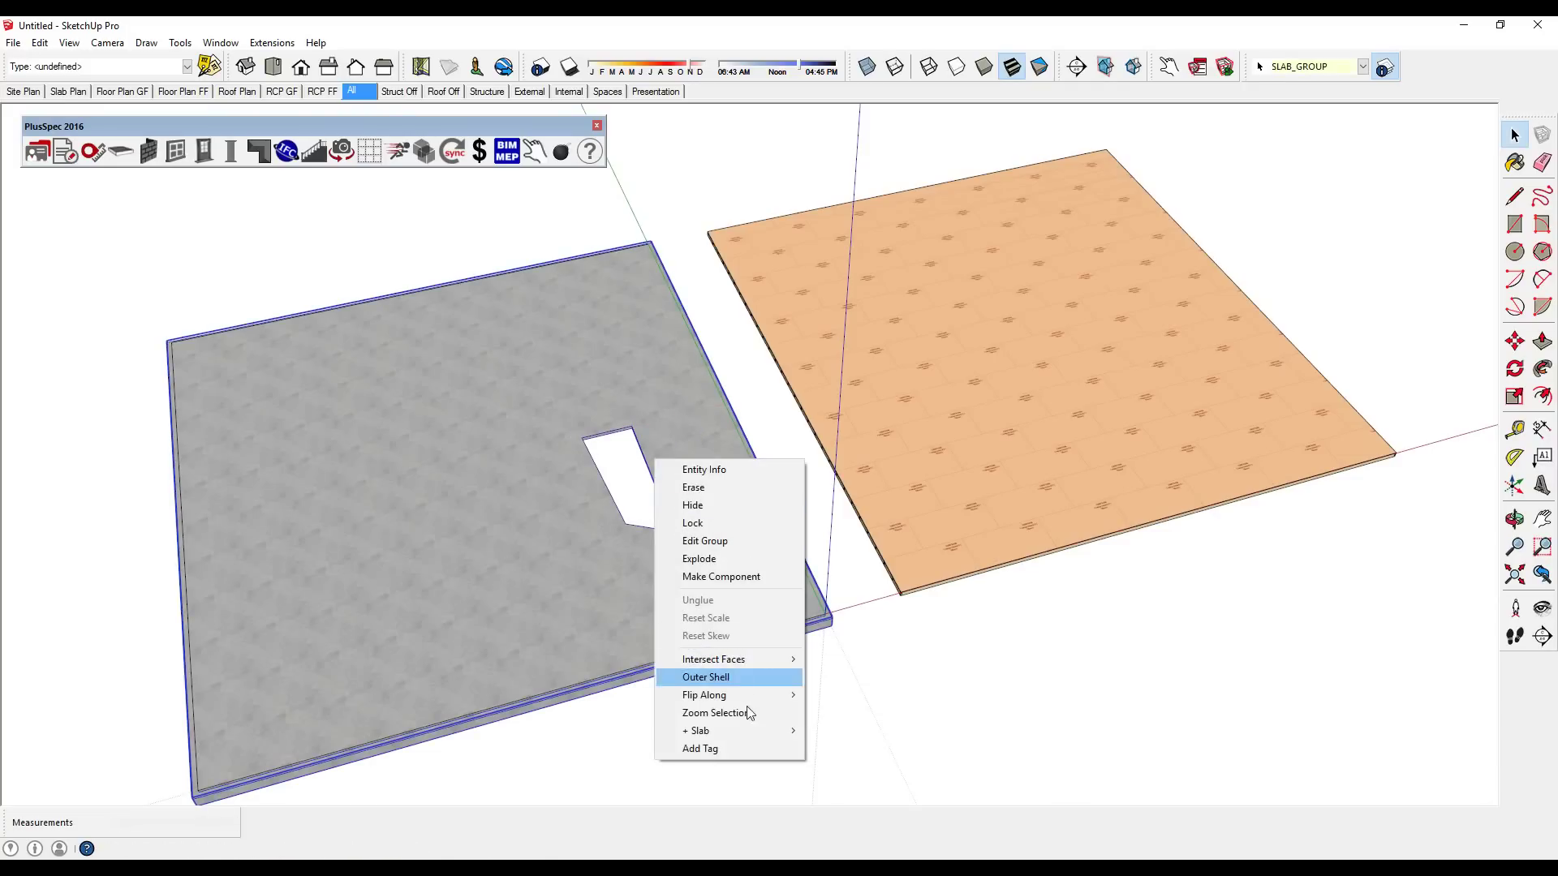
mouse_move(875, 766)
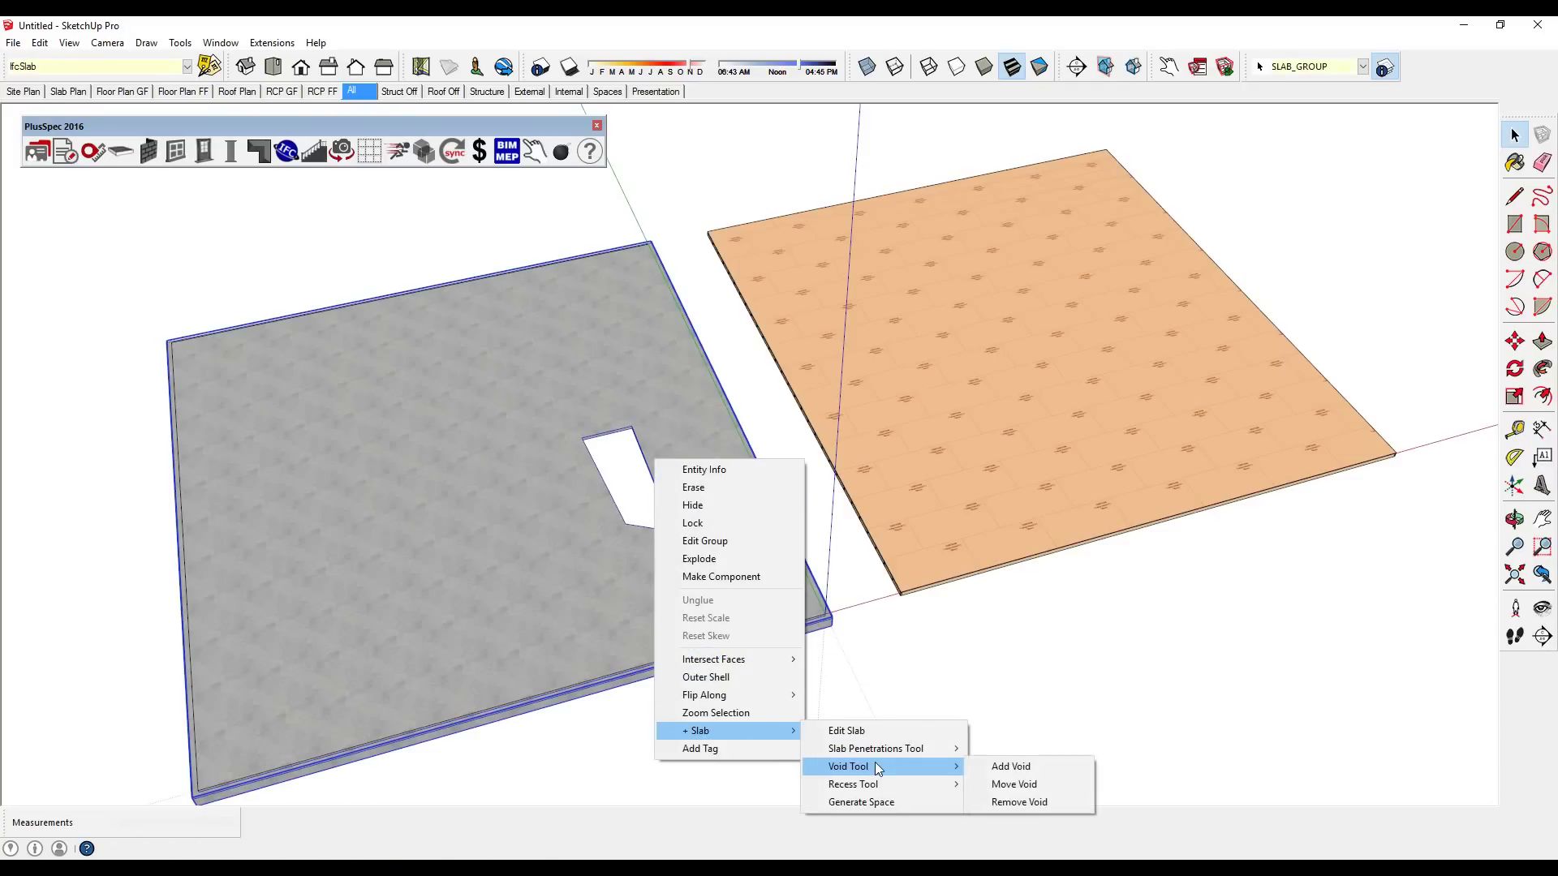
click(1015, 783)
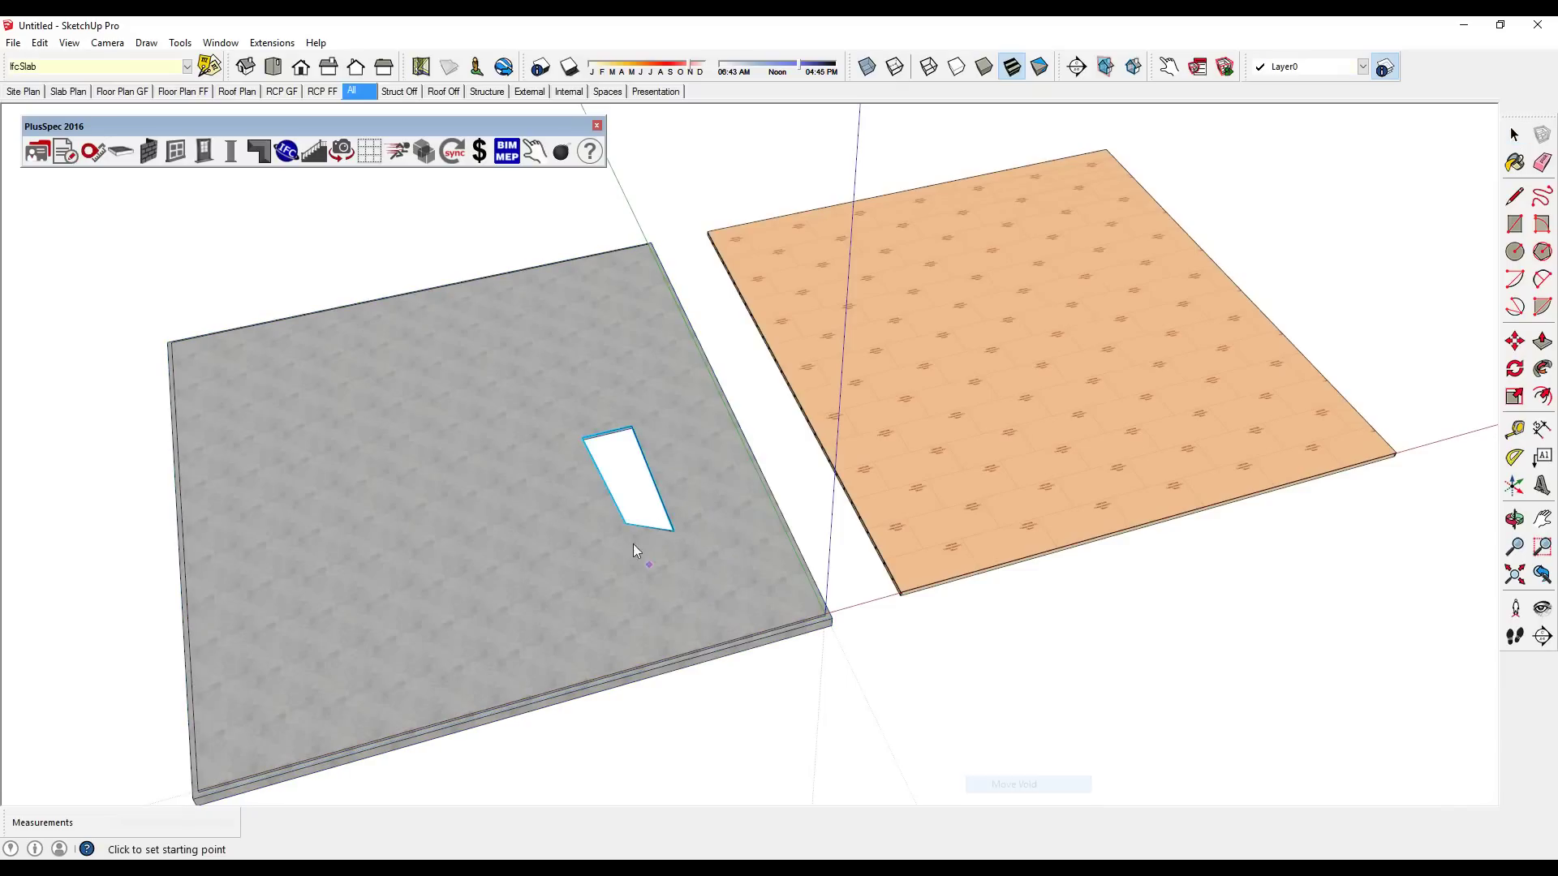
click(621, 478)
click(480, 488)
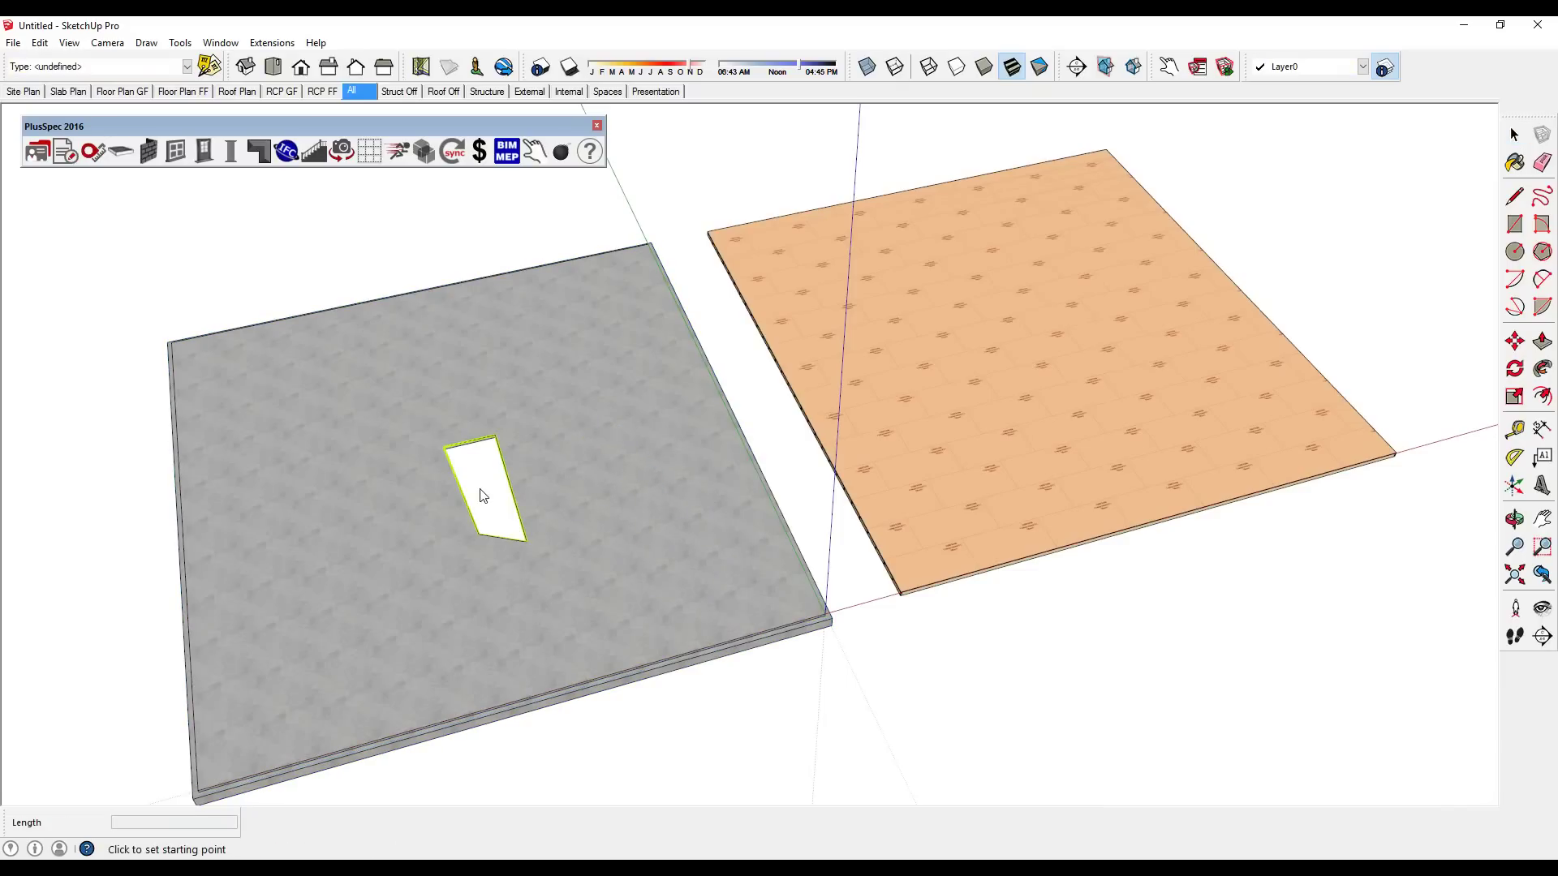
Step: Remove the void with Void Tool > Remove Void so the slab is solid
right_click(538, 484)
mouse_move(659, 754)
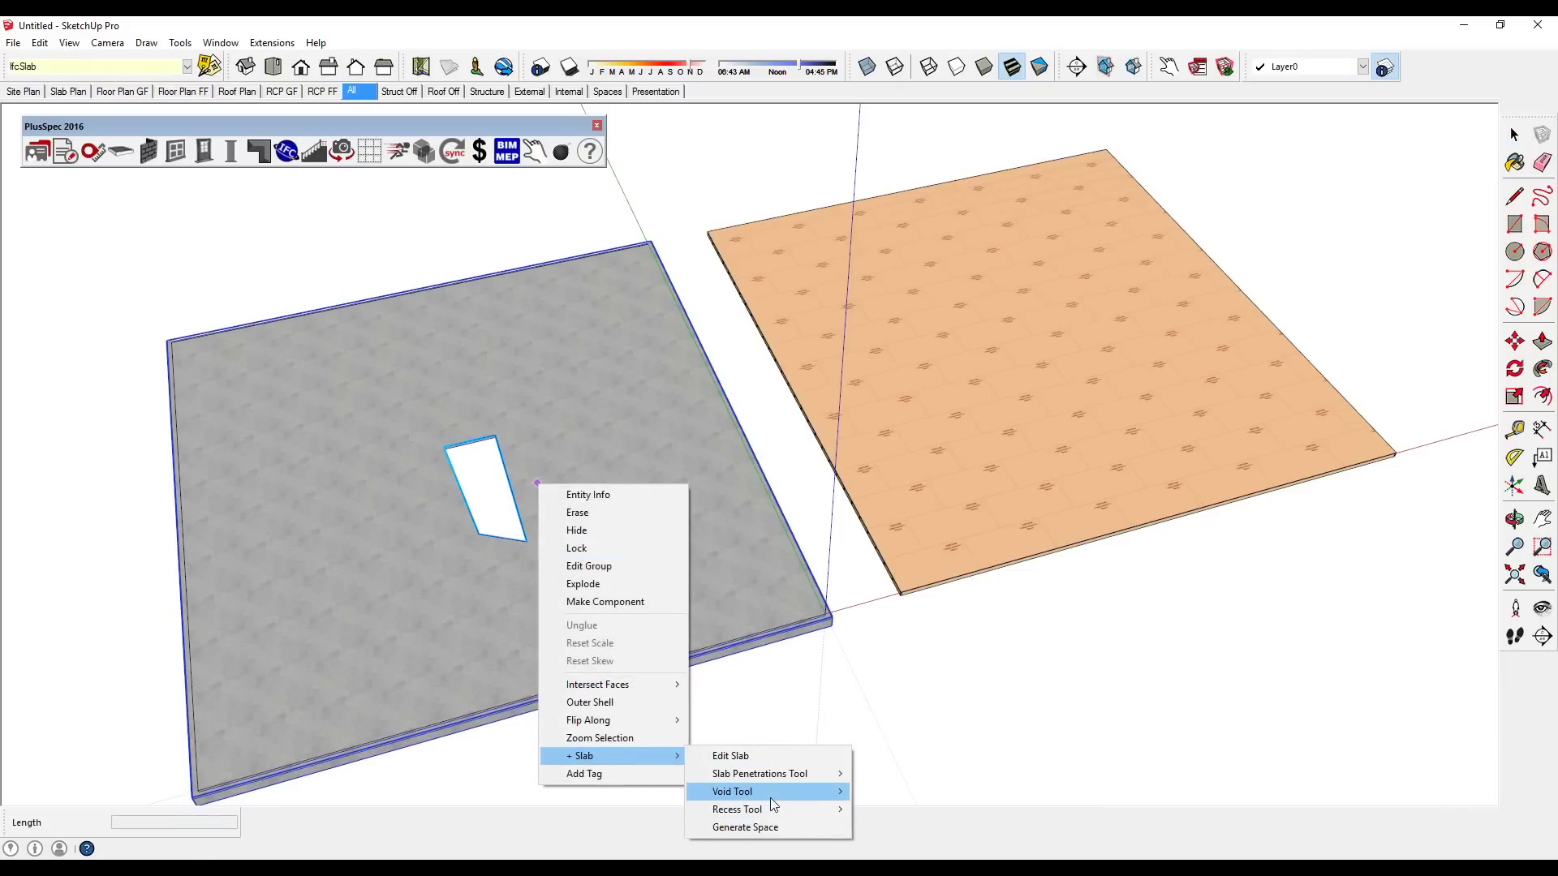
mouse_move(775, 794)
click(913, 828)
click(488, 497)
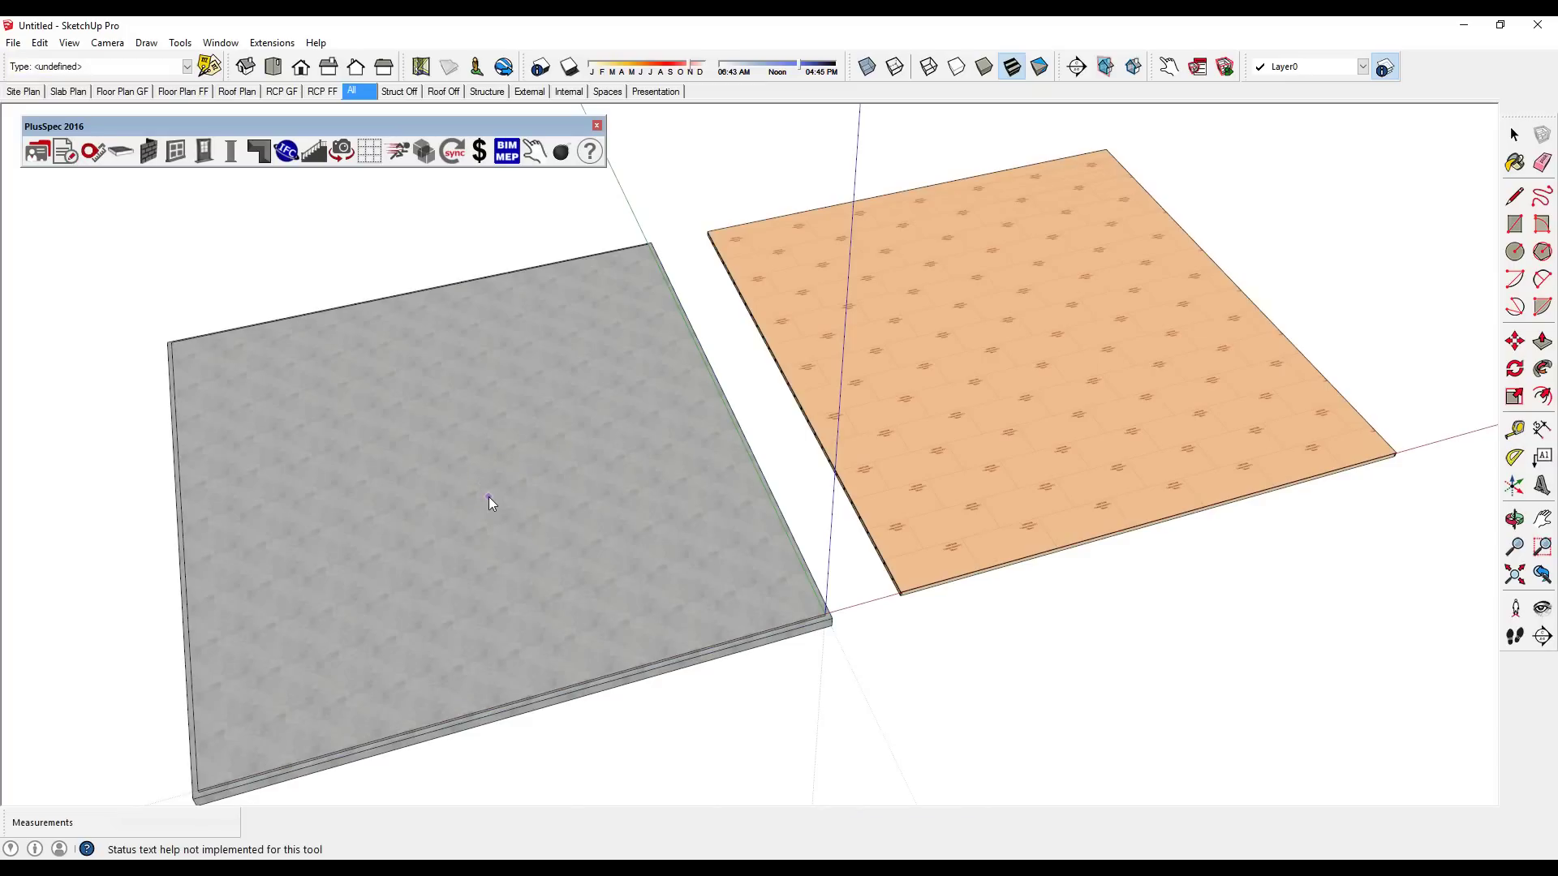
Step: Cut a rectangular opening into the orange joist floor using Edit Joist
right_click(1024, 399)
mouse_move(1121, 659)
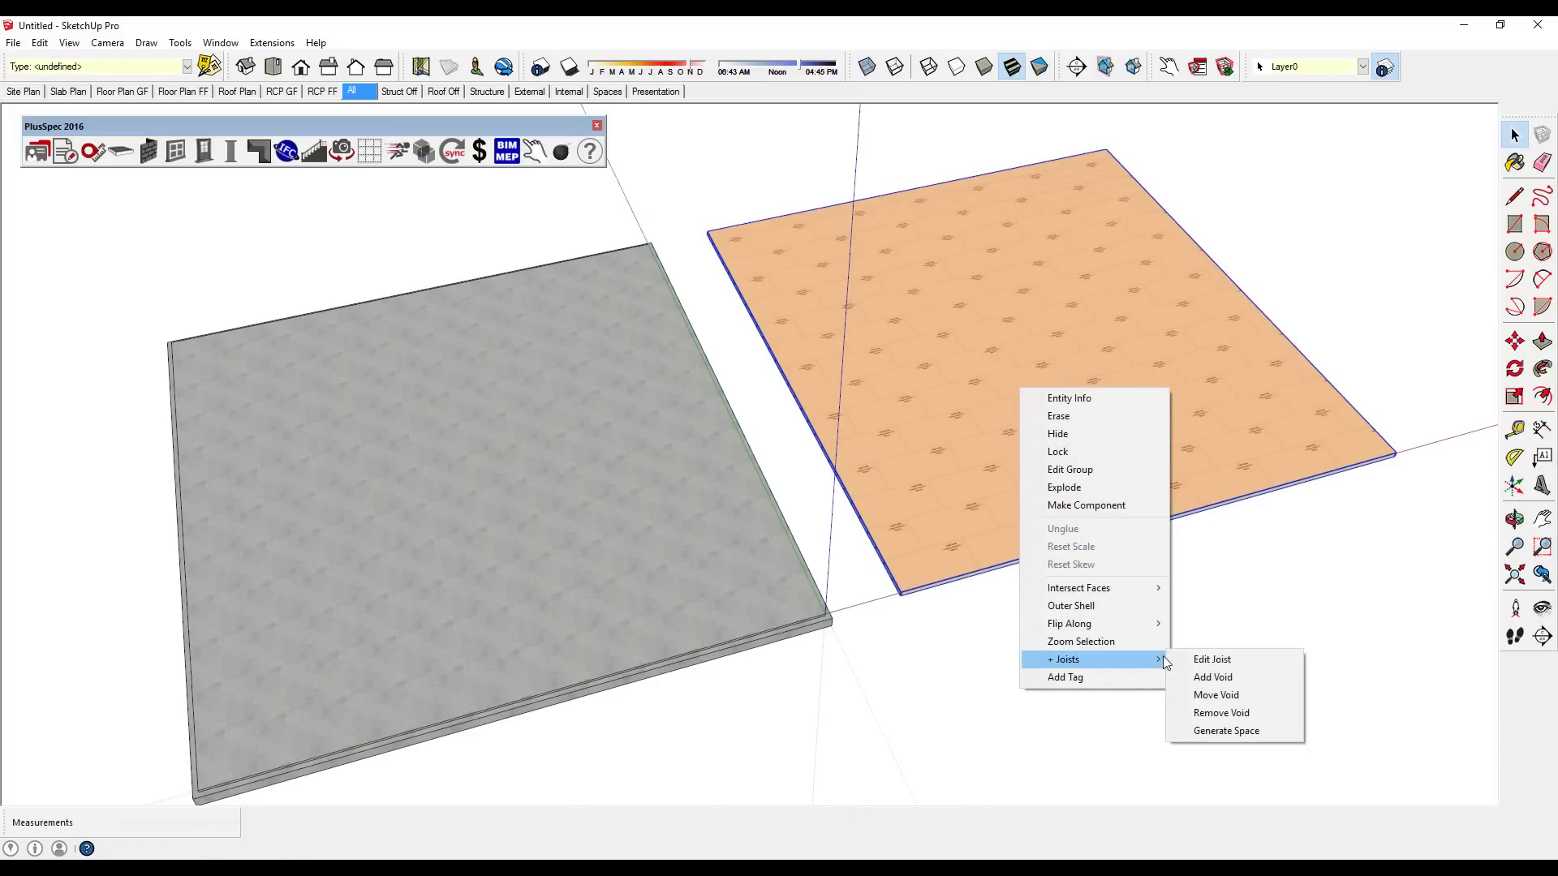
click(1192, 660)
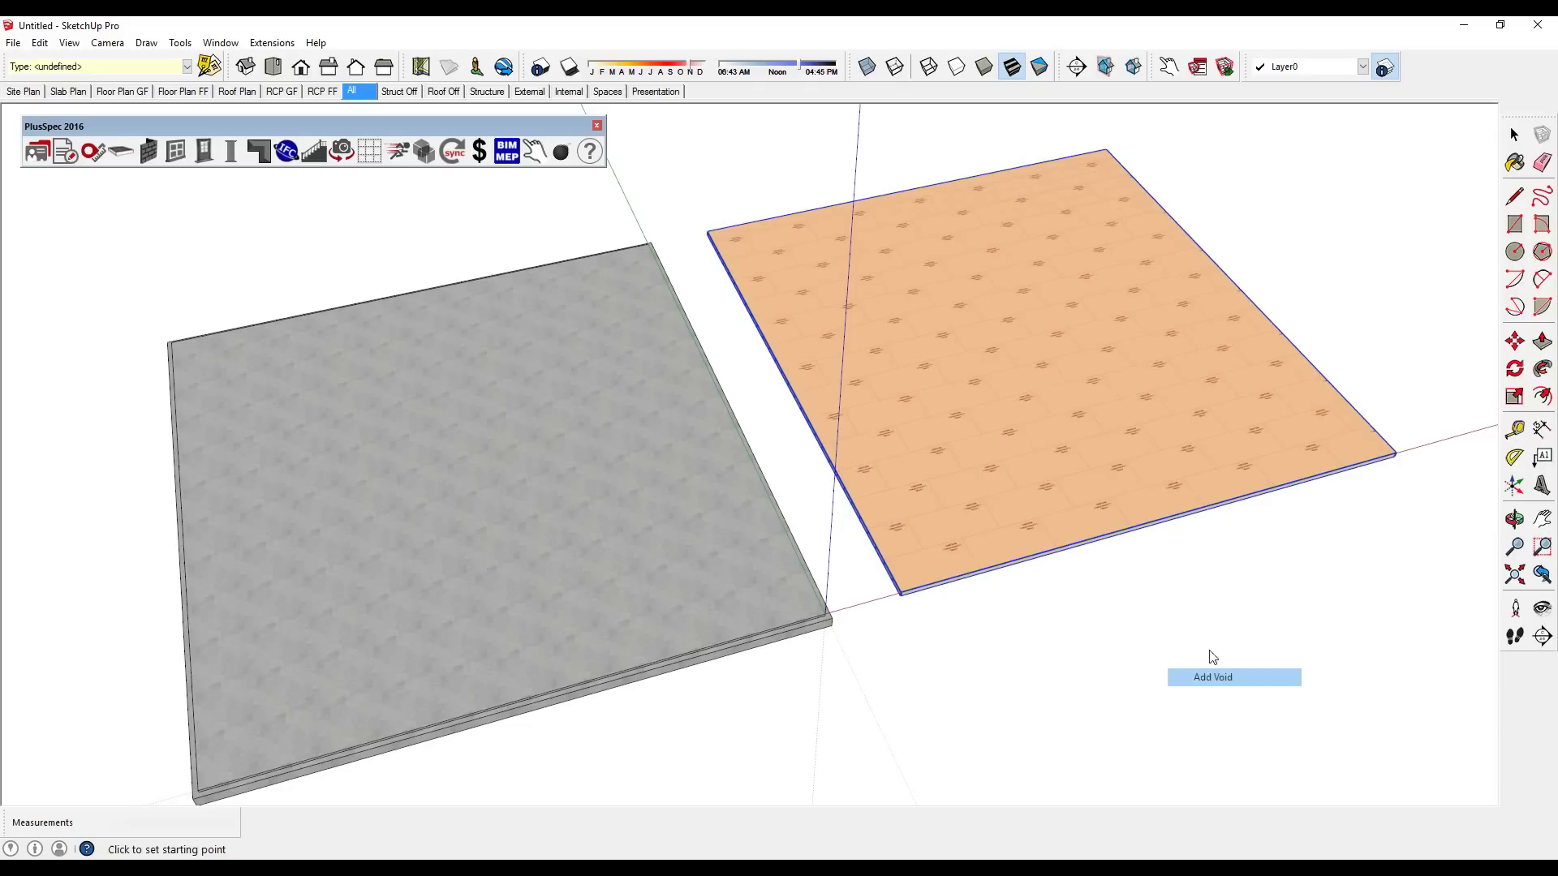
click(943, 360)
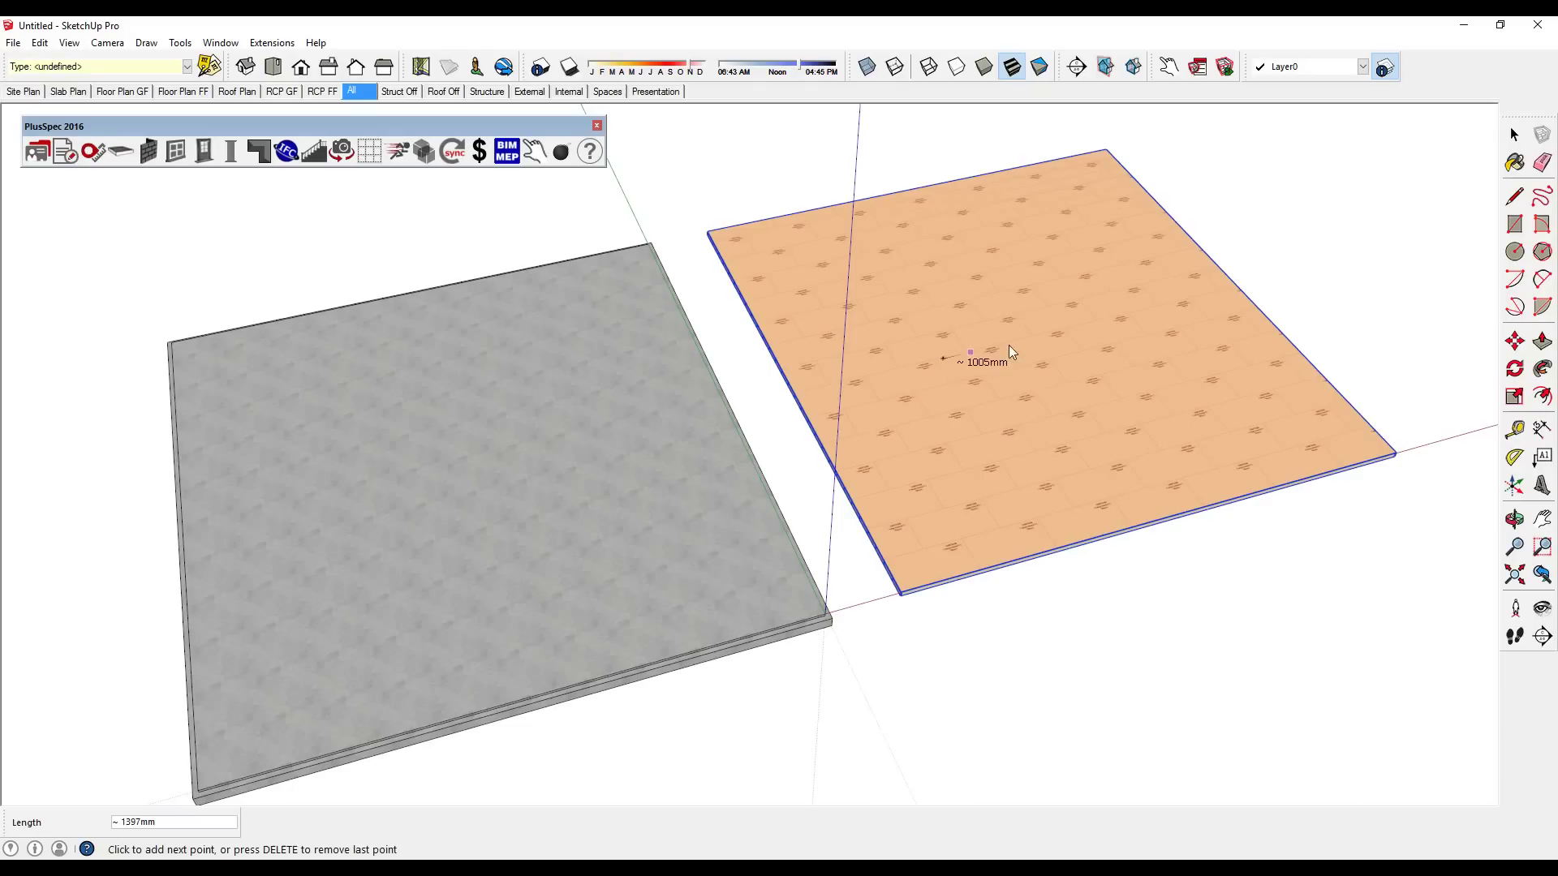
click(943, 360)
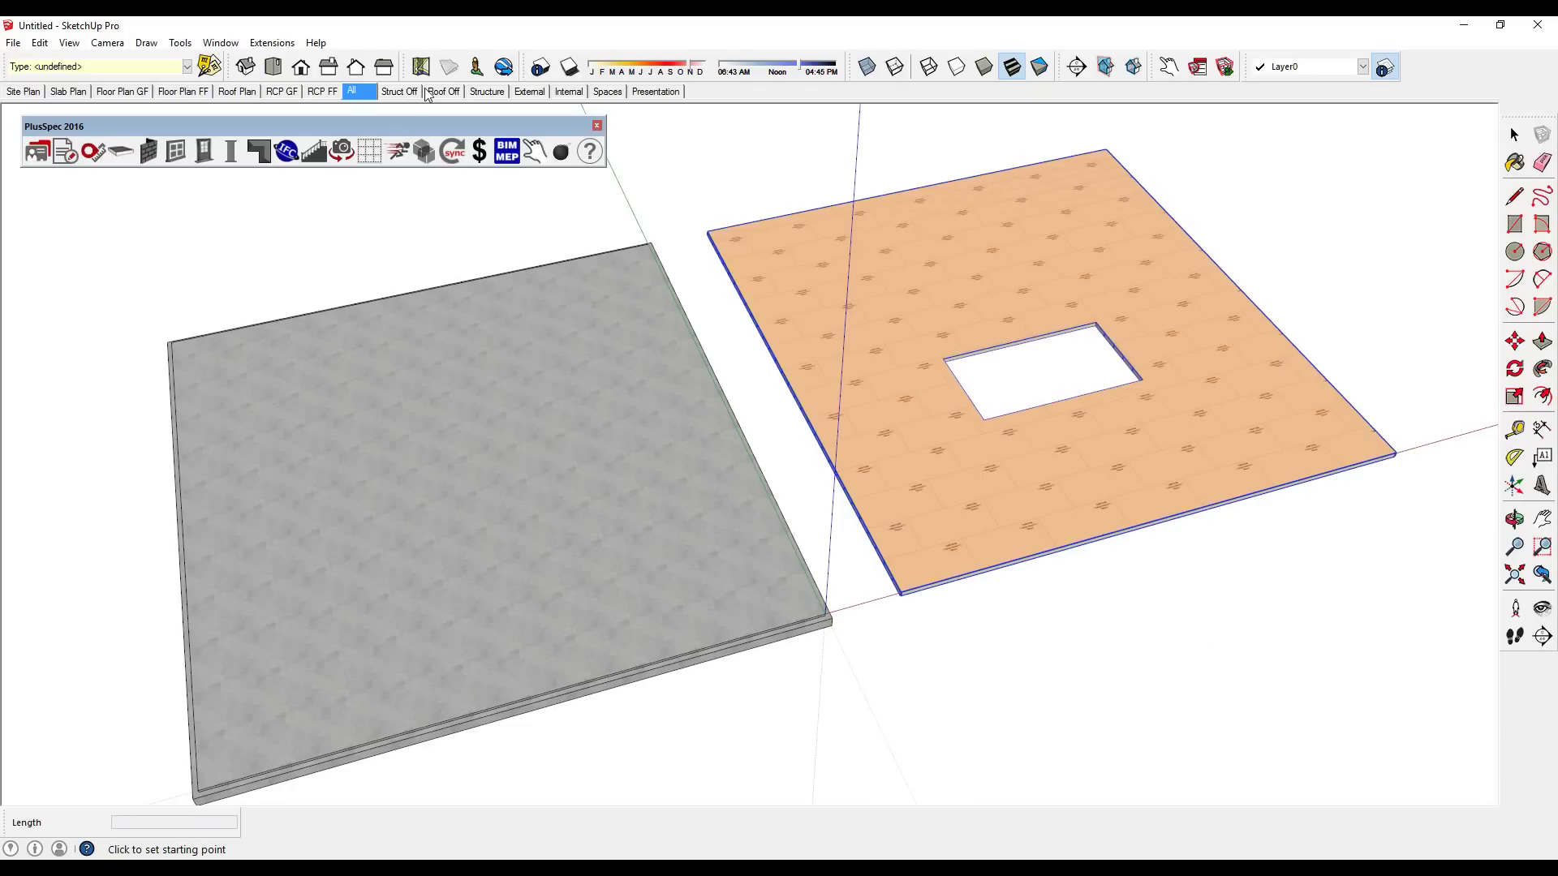
Step: Switch to the Structure scene to show the joists trimmed around the opening
click(486, 91)
key(space)
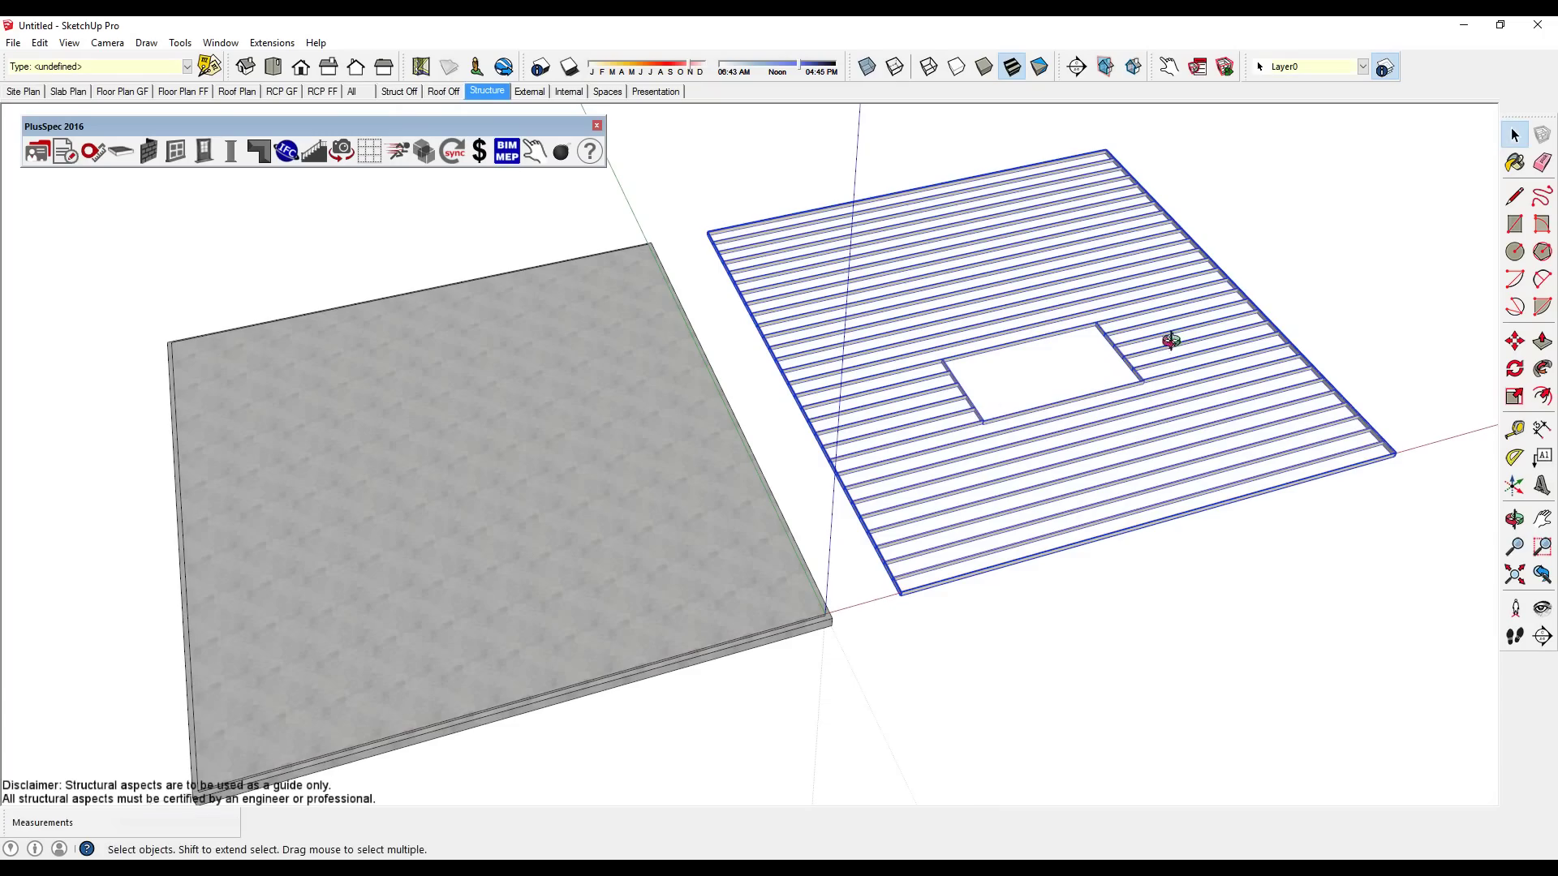
scroll(1031, 378, up, 5)
scroll(1030, 379, down, 10)
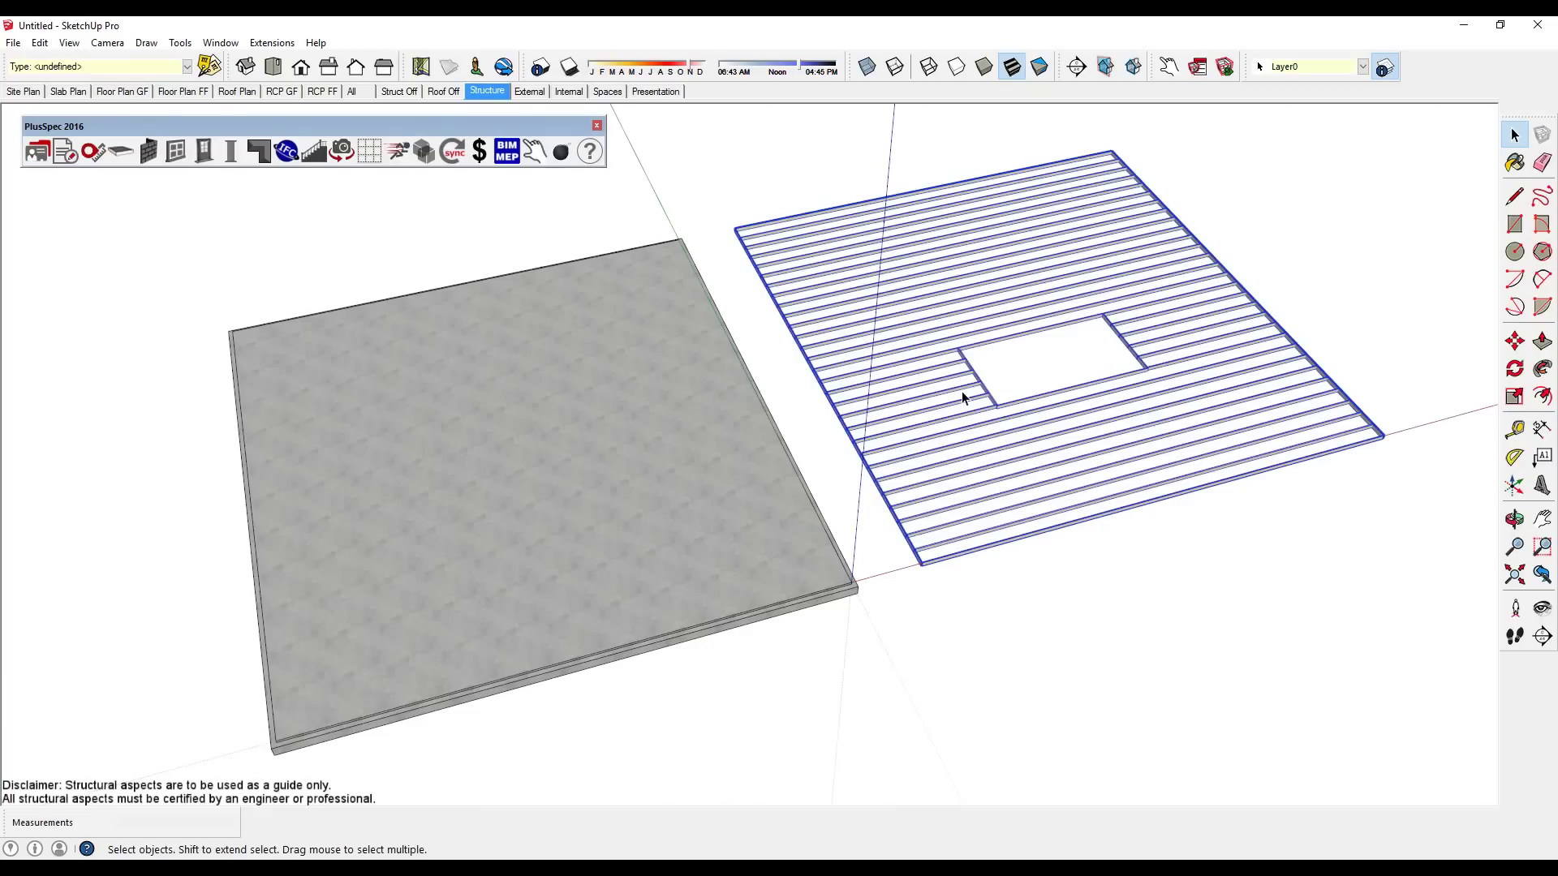
scroll(852, 373, up, 1)
click(722, 354)
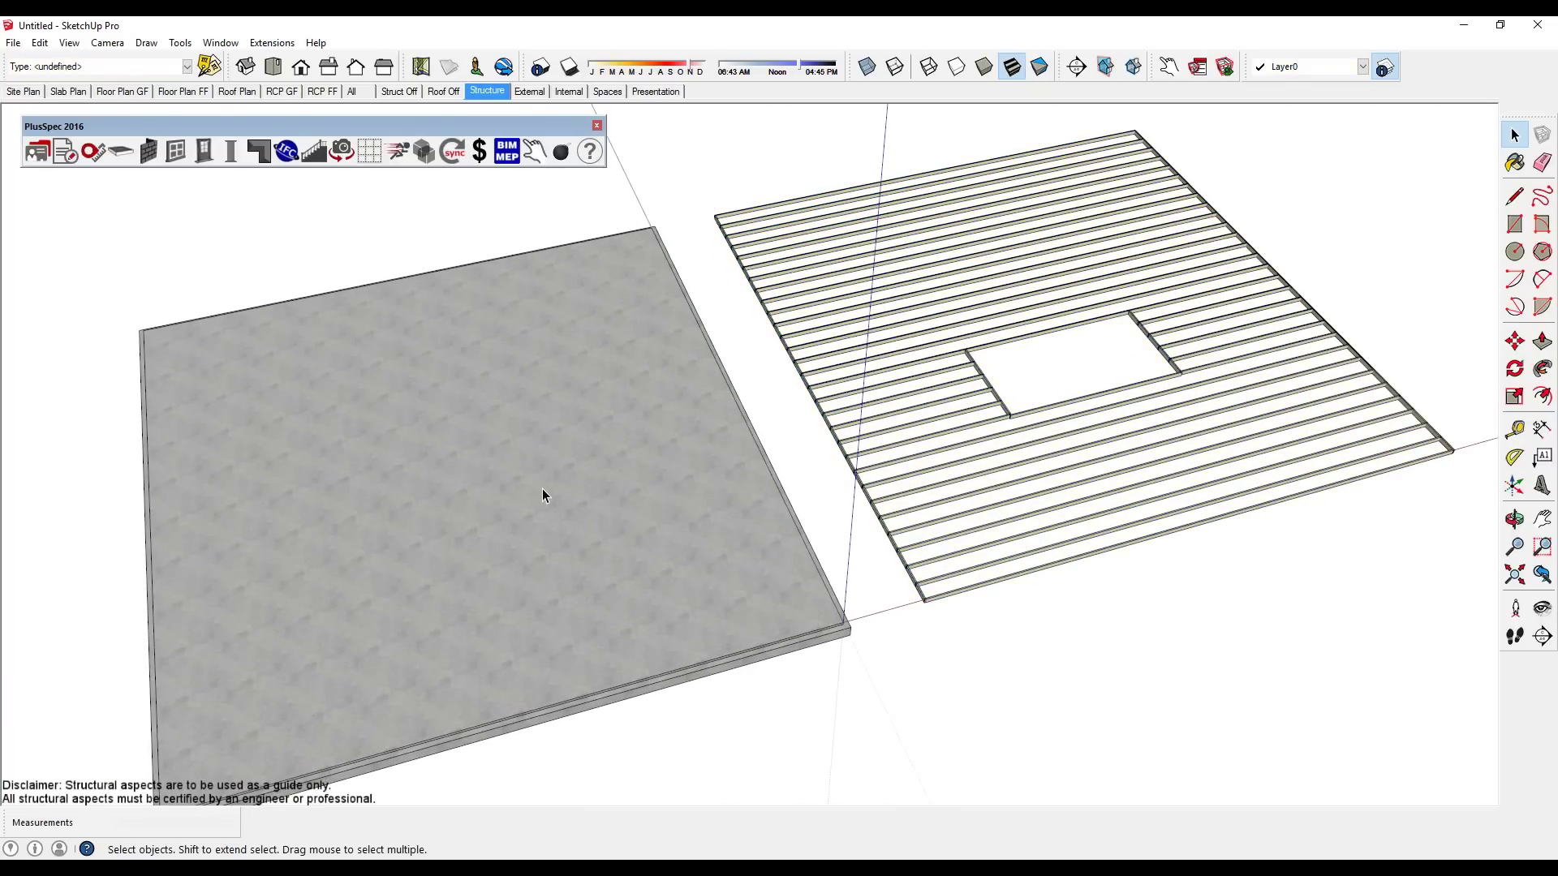
Step: Add 100mm round penetrations to the grey slab with the Slab Penetrations tool
middle_drag(571, 490, 601, 455)
right_click(581, 387)
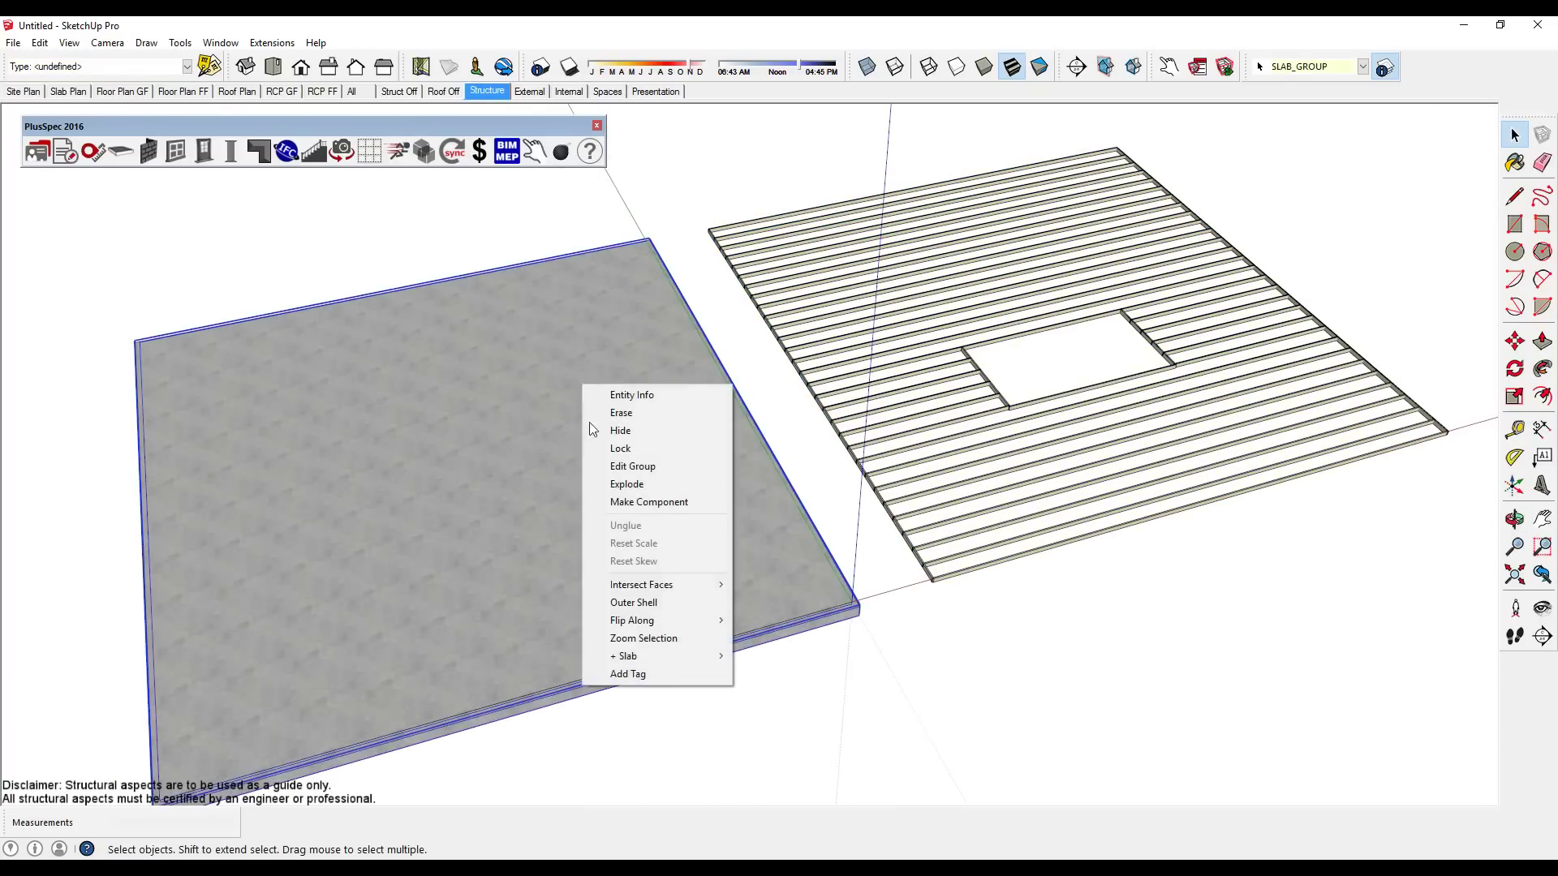
mouse_move(694, 661)
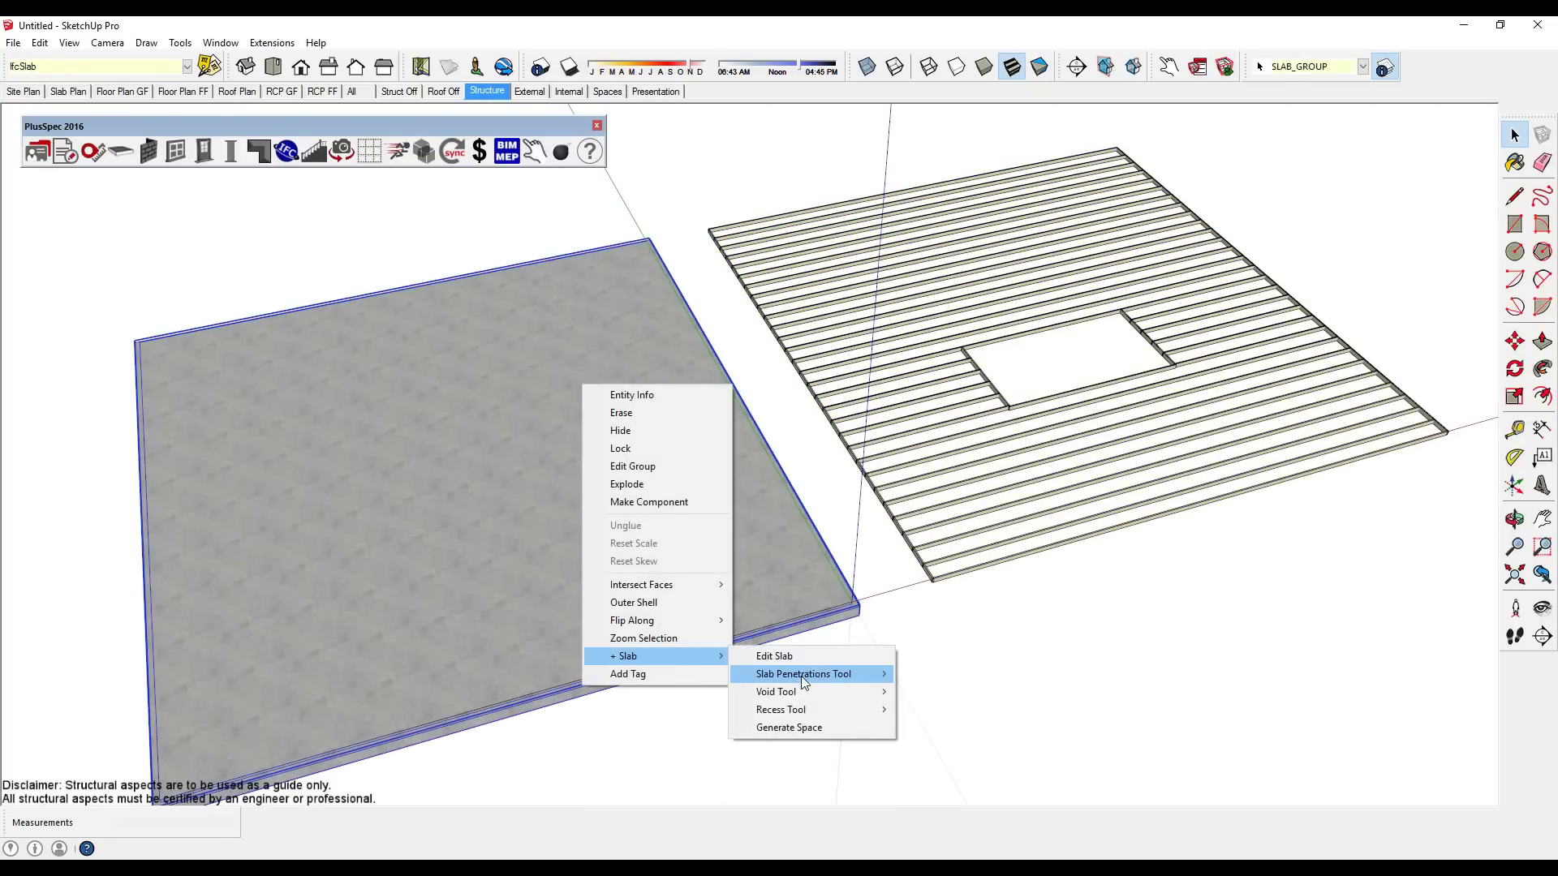
mouse_move(801, 675)
click(954, 674)
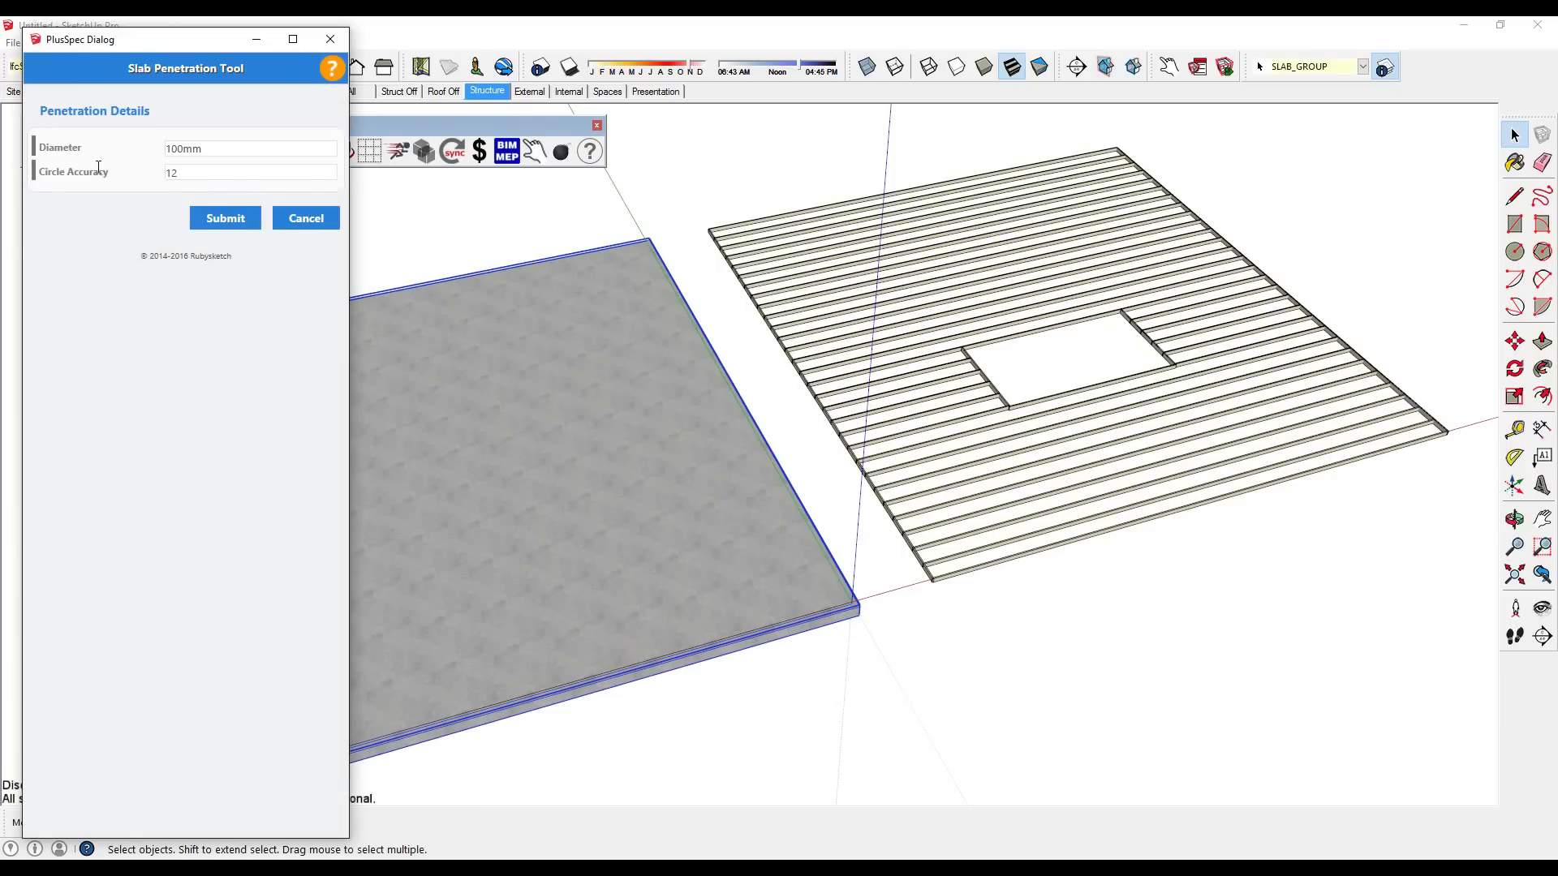
click(234, 221)
click(651, 458)
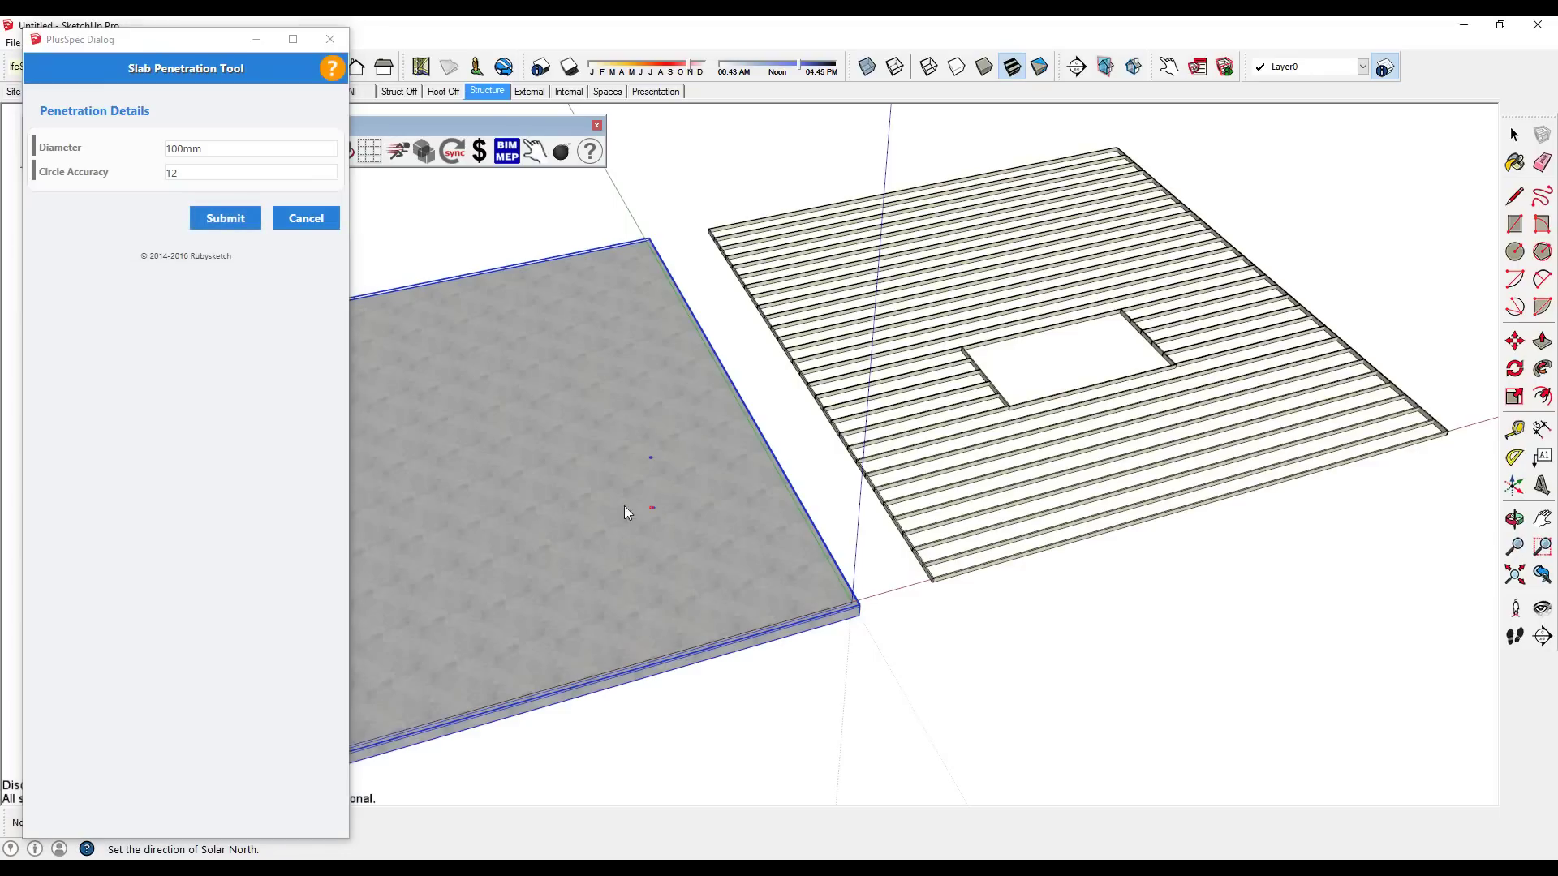
mouse_move(610, 469)
middle_down()
mouse_move(722, 557)
mouse_move(636, 480)
middle_up()
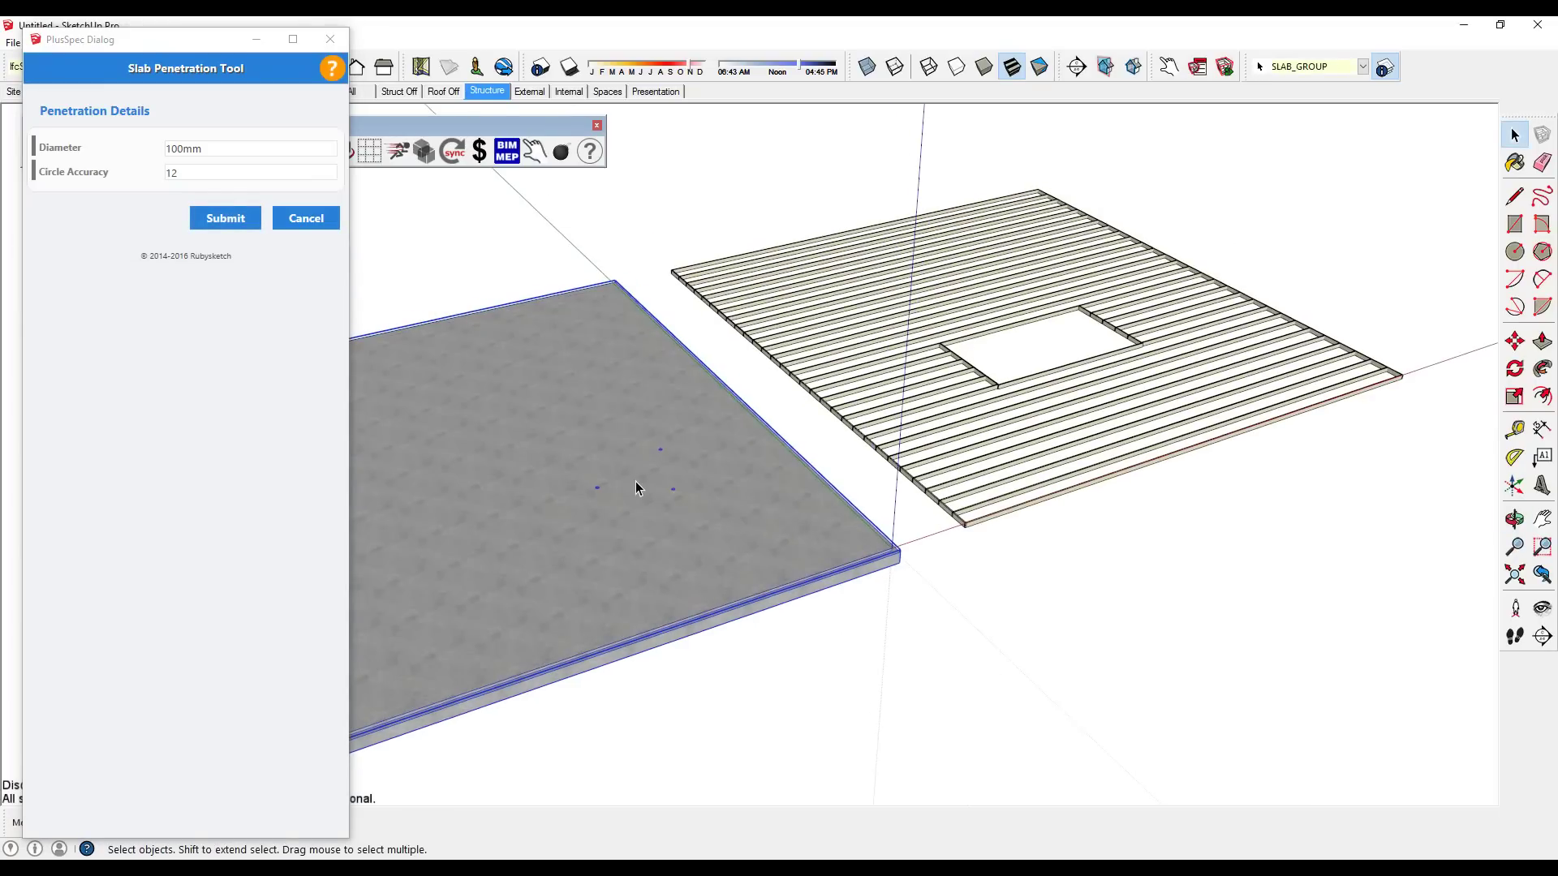
scroll(622, 480, up, 2)
scroll(622, 480, up, 2)
click(330, 39)
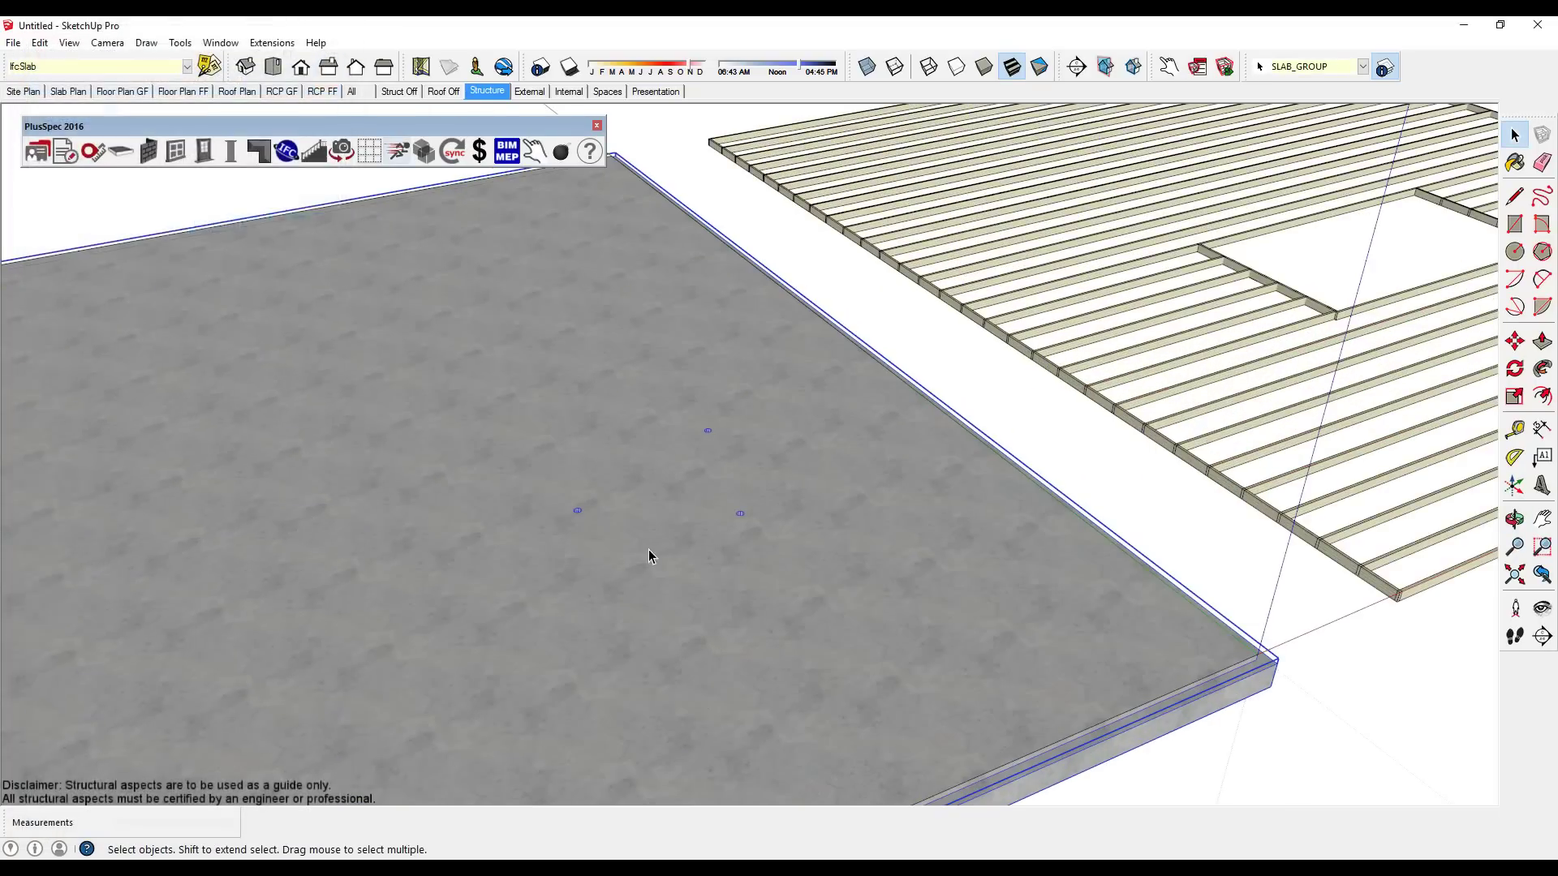
Step: Orbit down into a penetration hole, then back to an overall oblique view
scroll(625, 511, up, 3)
scroll(591, 474, up, 6)
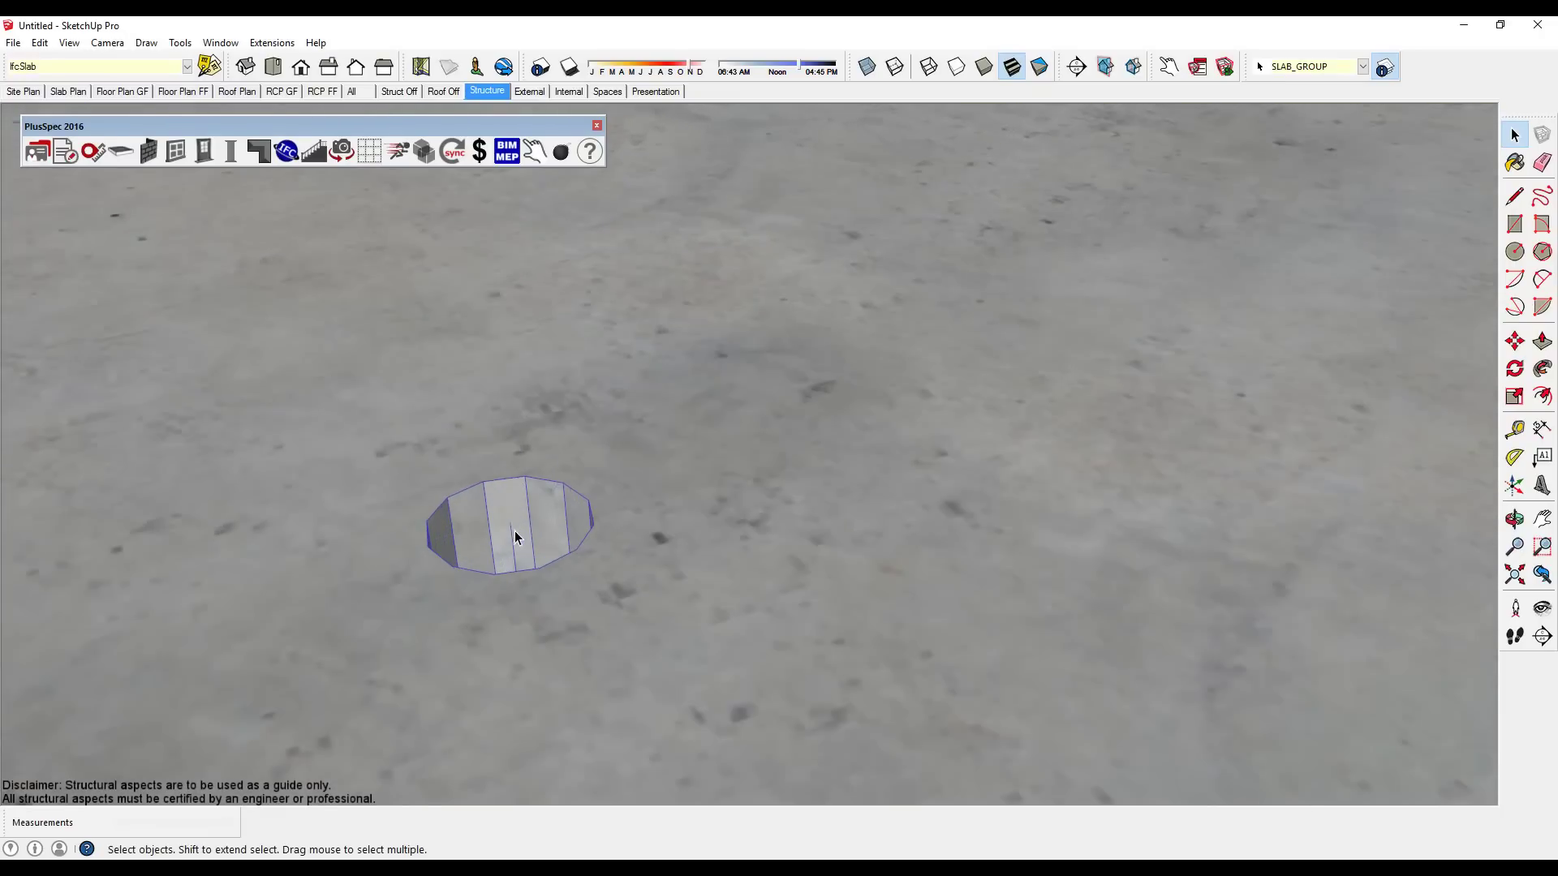
middle_drag(516, 531, 565, 645)
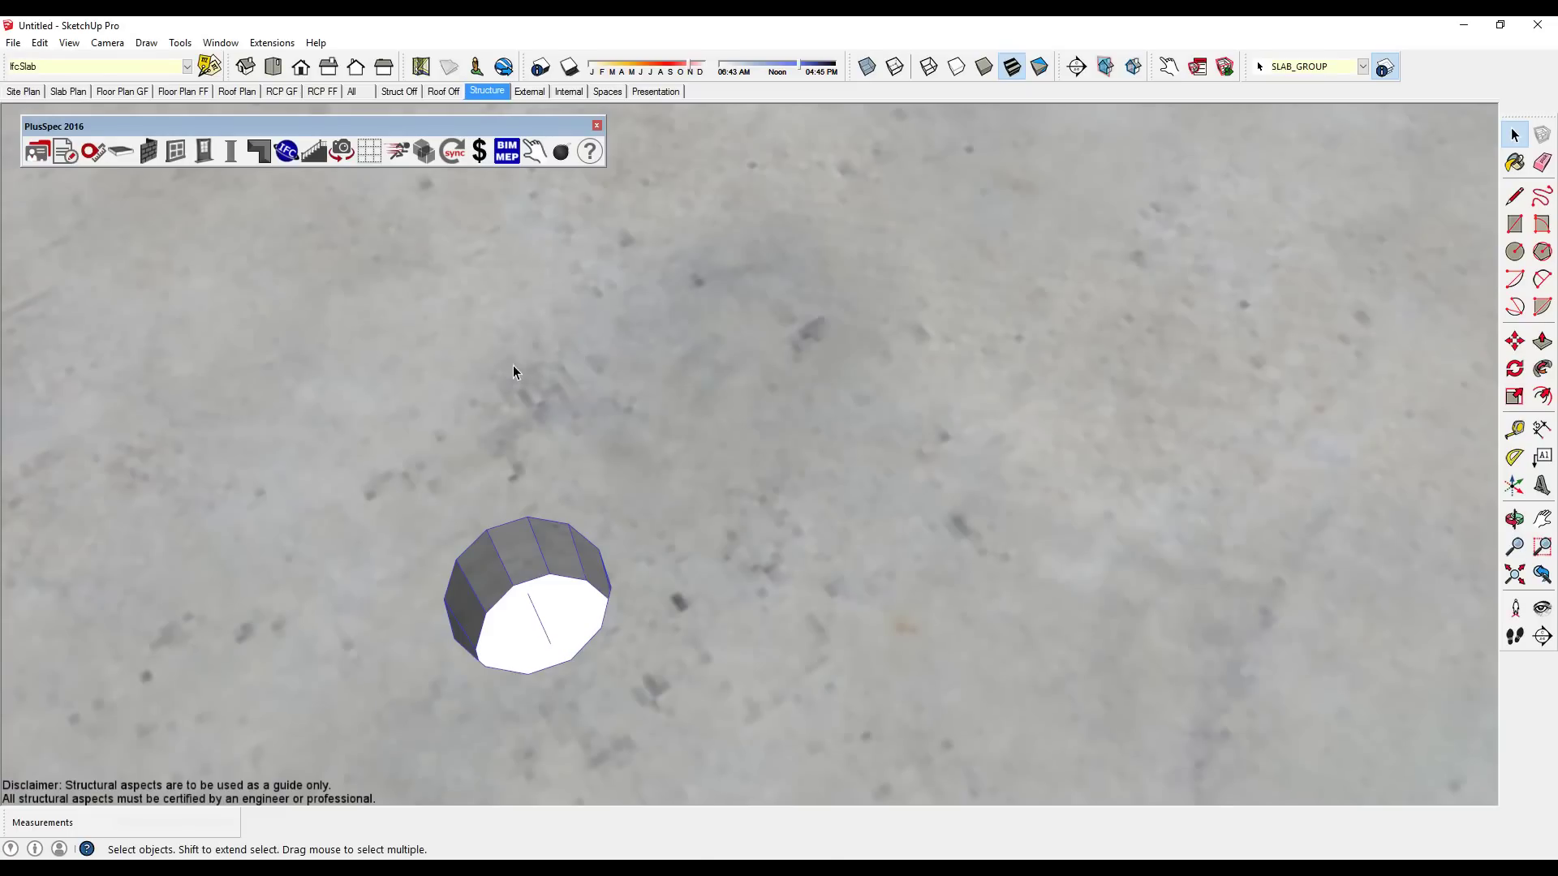
scroll(500, 487, down, 10)
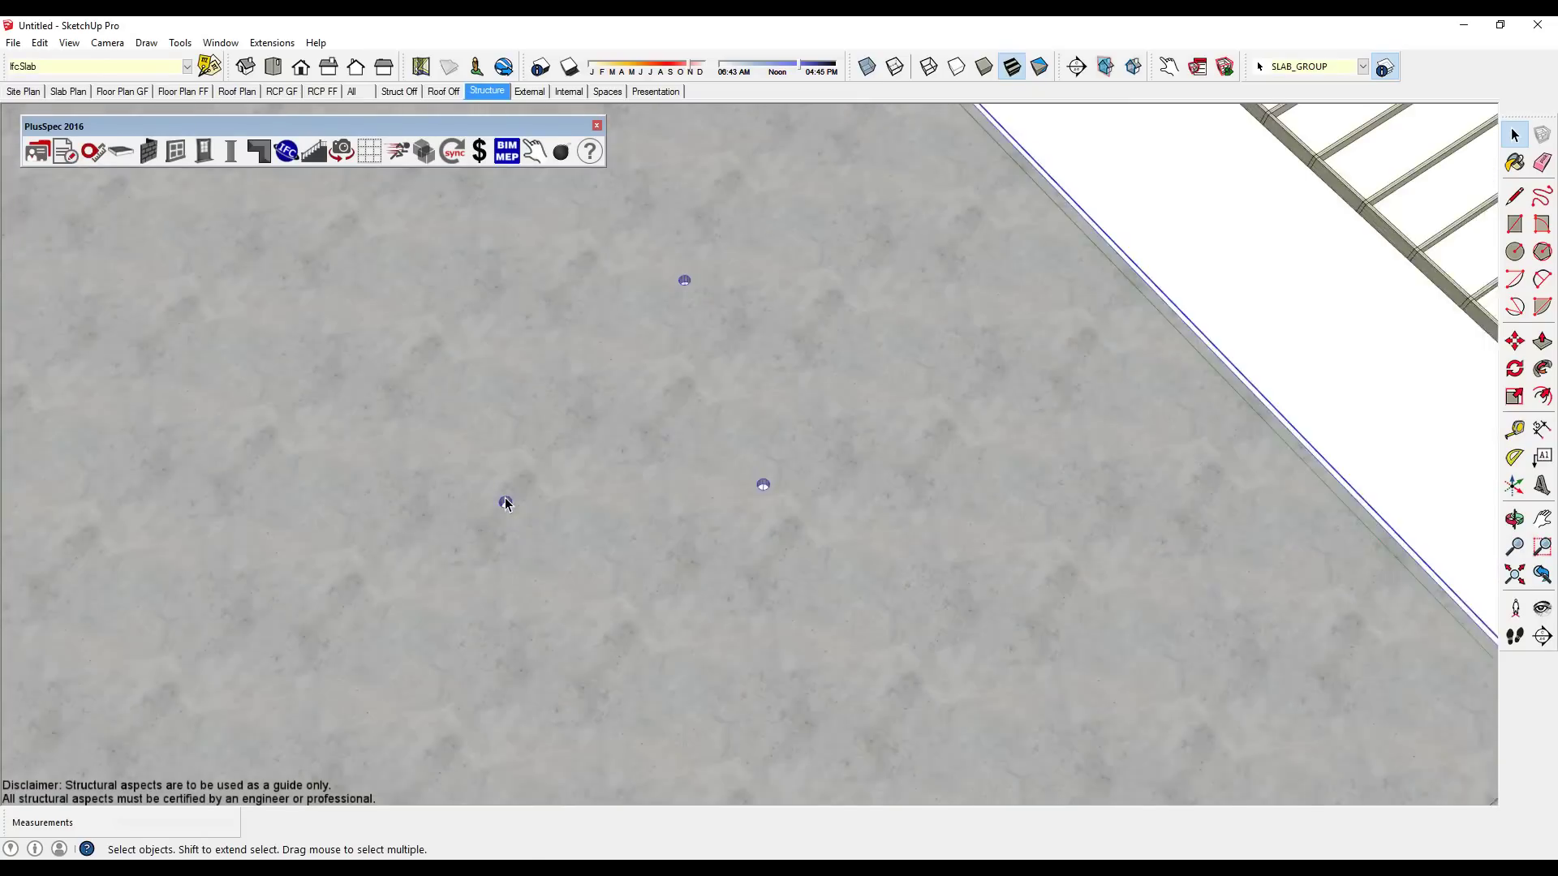
scroll(514, 479, down, 5)
middle_drag(487, 503, 352, 641)
key(ctrl+t)
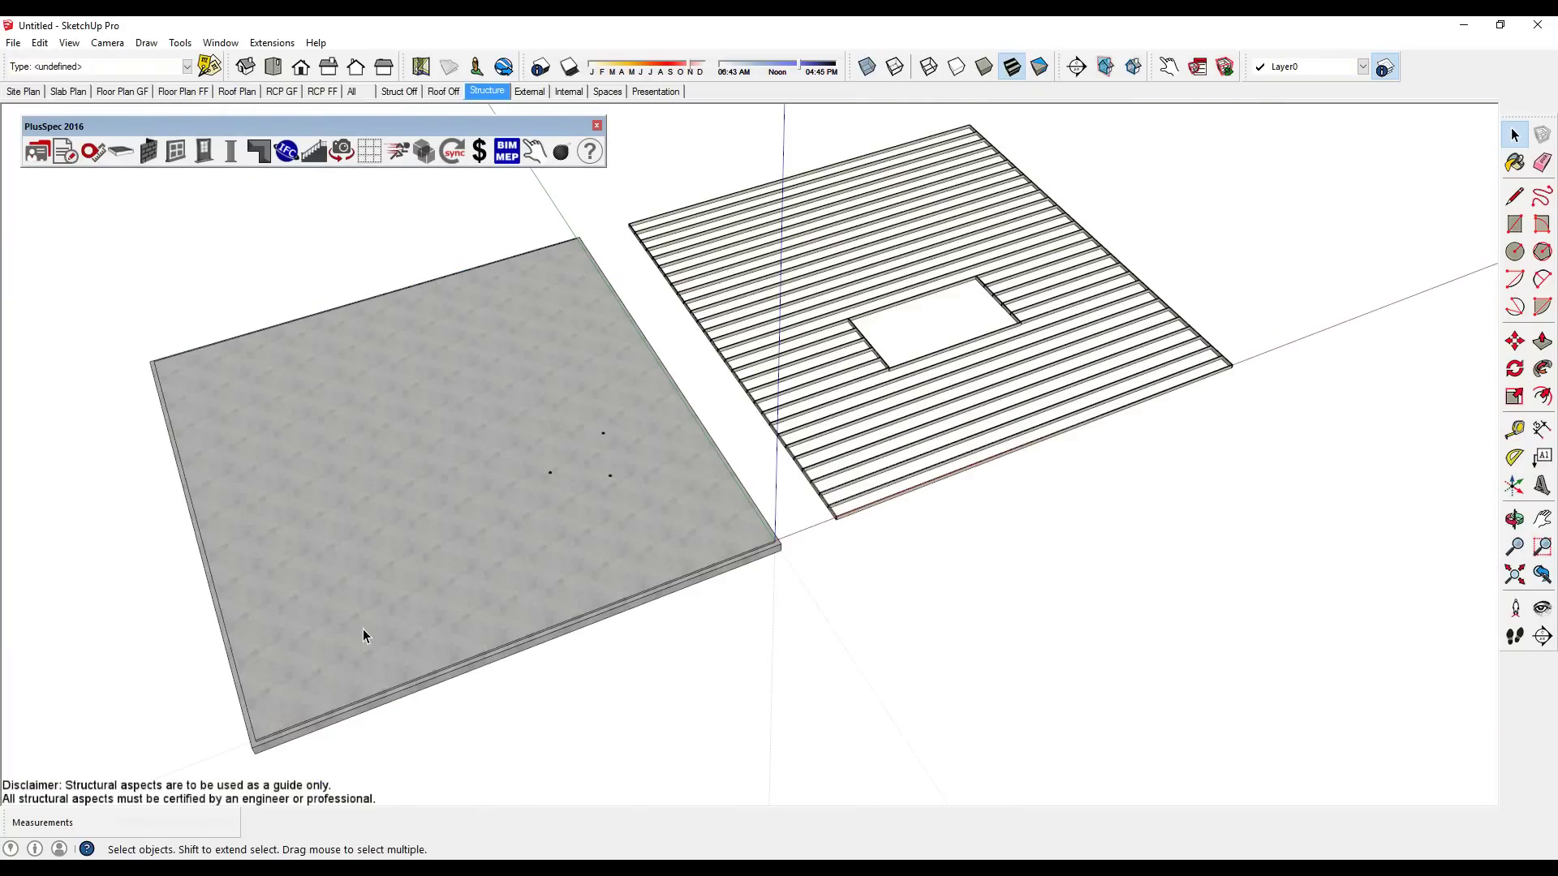
Step: Draw a rectangular recess outline on the grey concrete slab
right_click(498, 508)
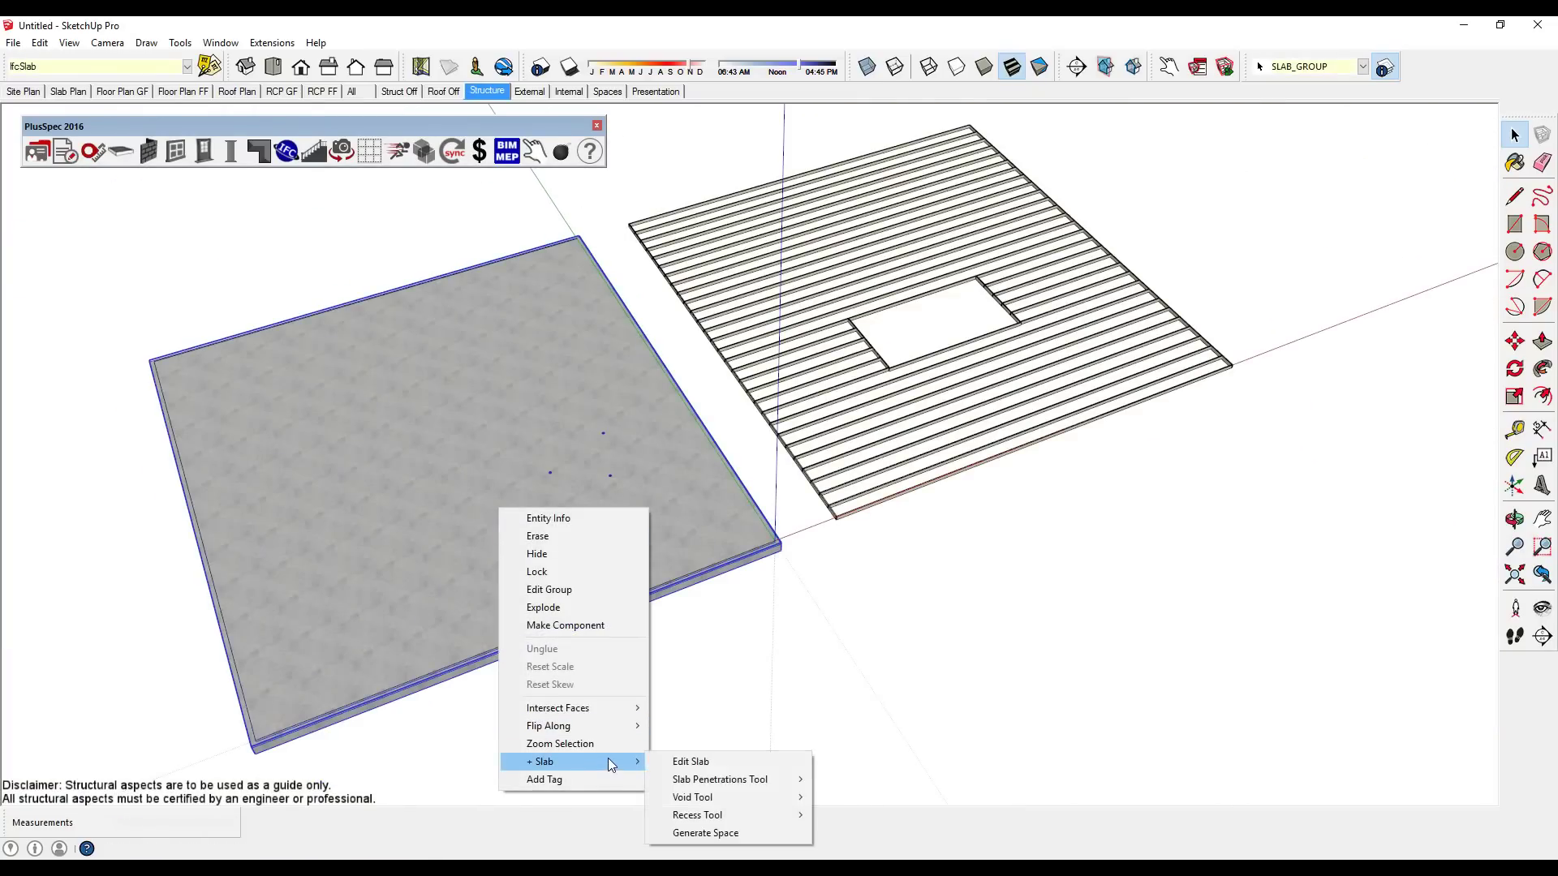
mouse_move(717, 815)
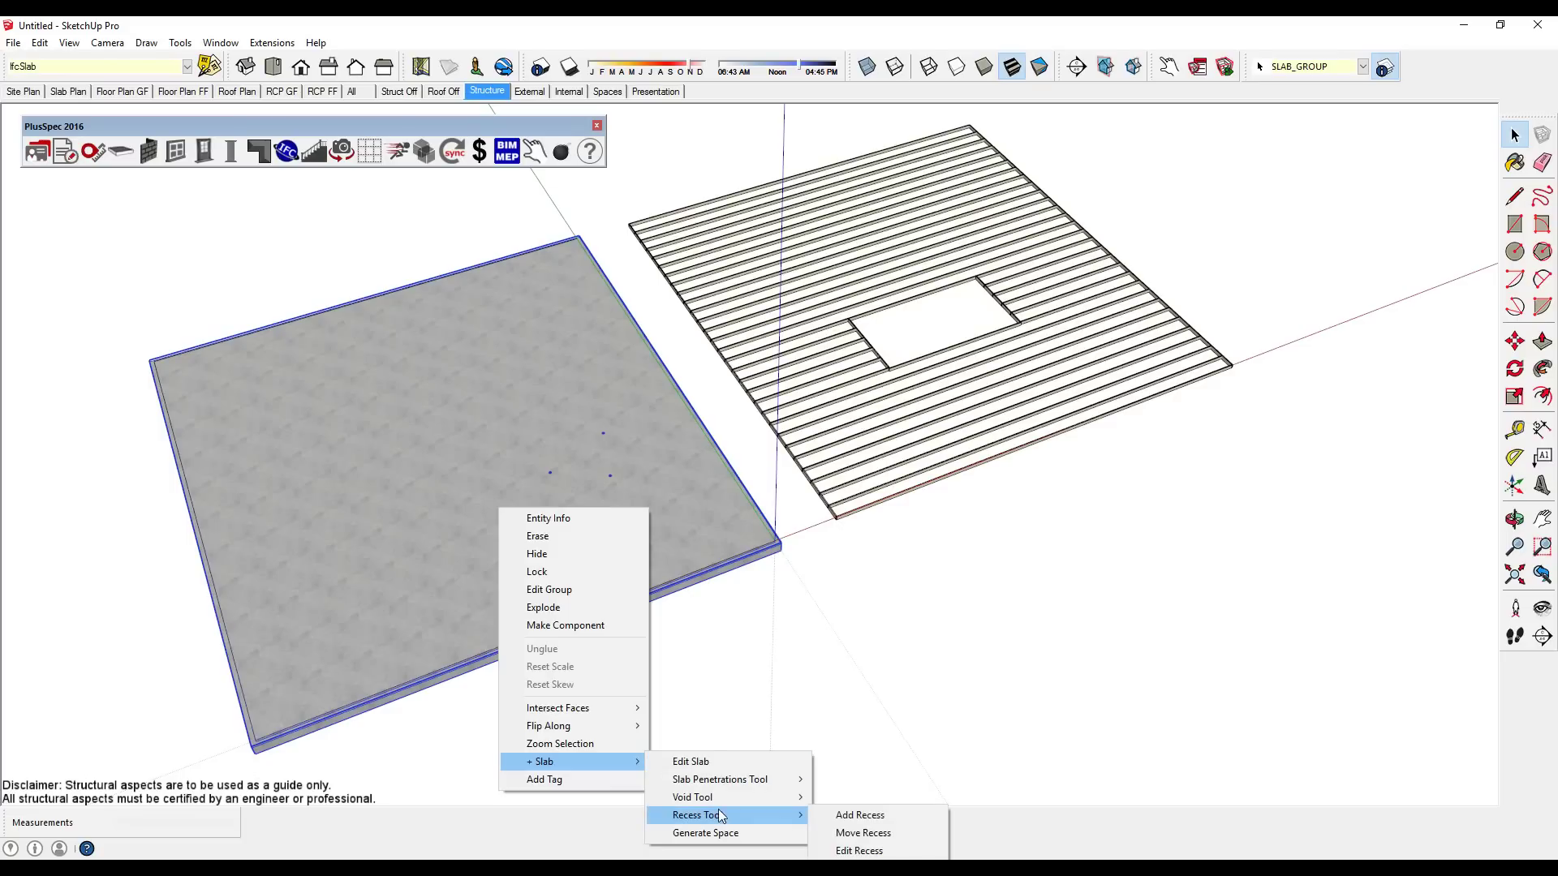
click(860, 814)
scroll(435, 446, up, 3)
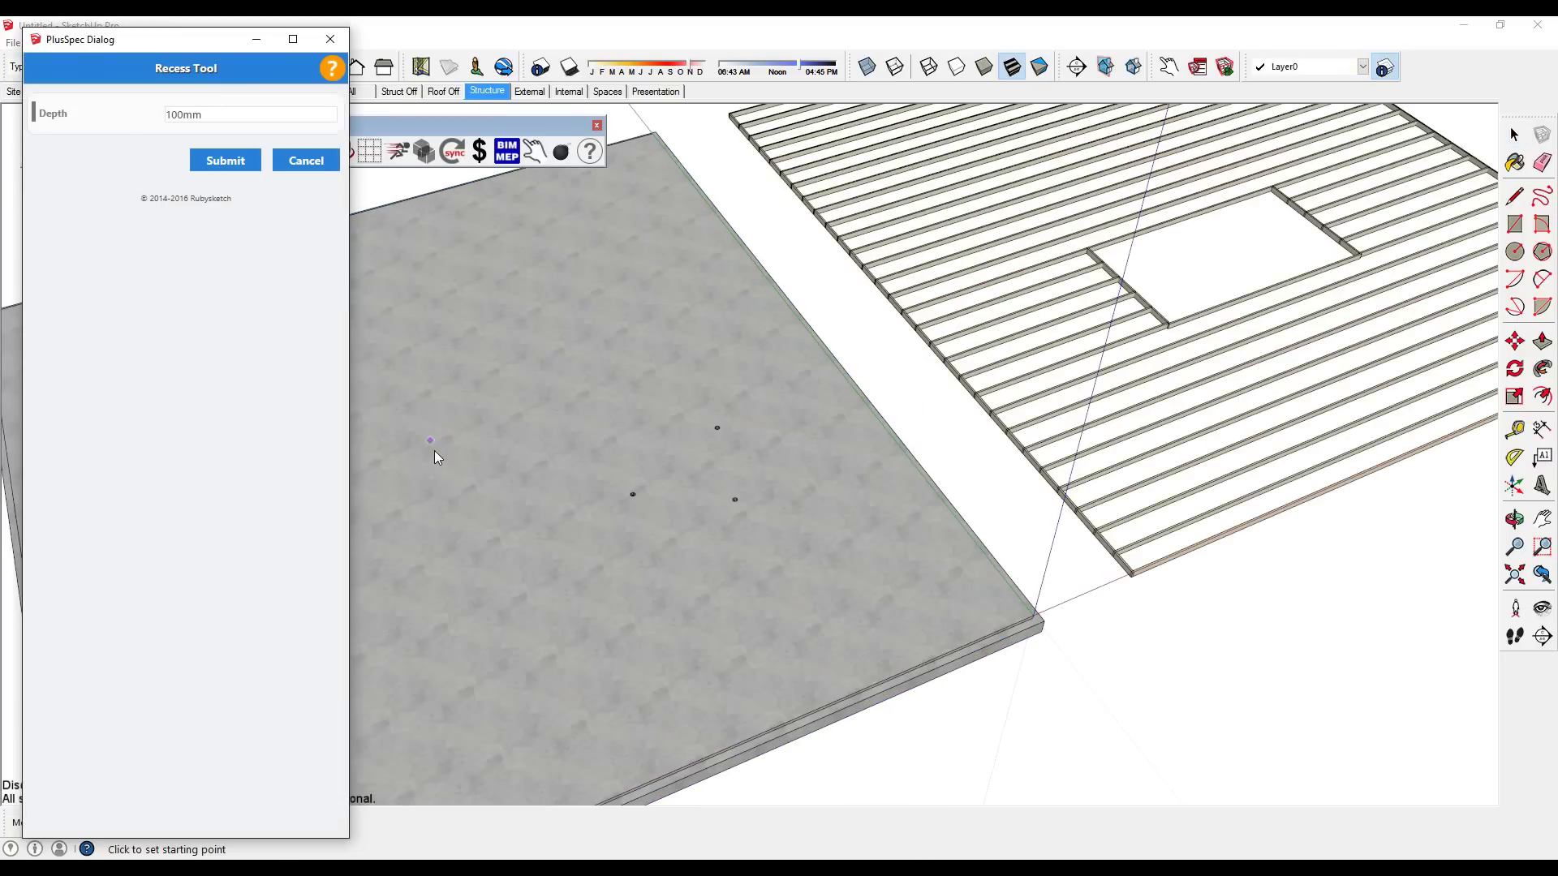
click(436, 456)
click(521, 427)
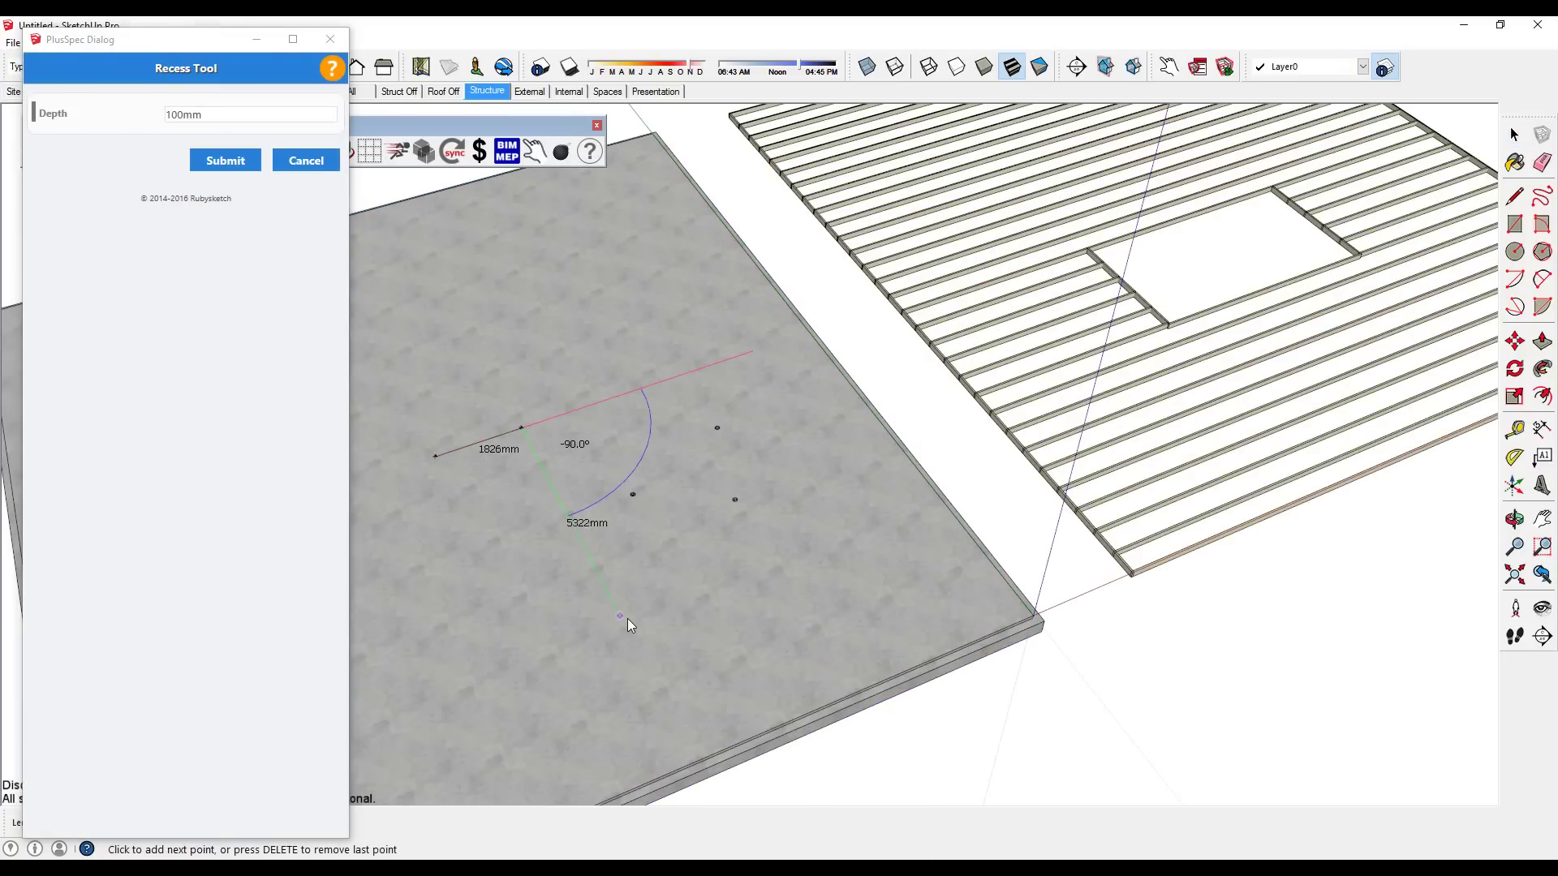
click(623, 619)
click(504, 666)
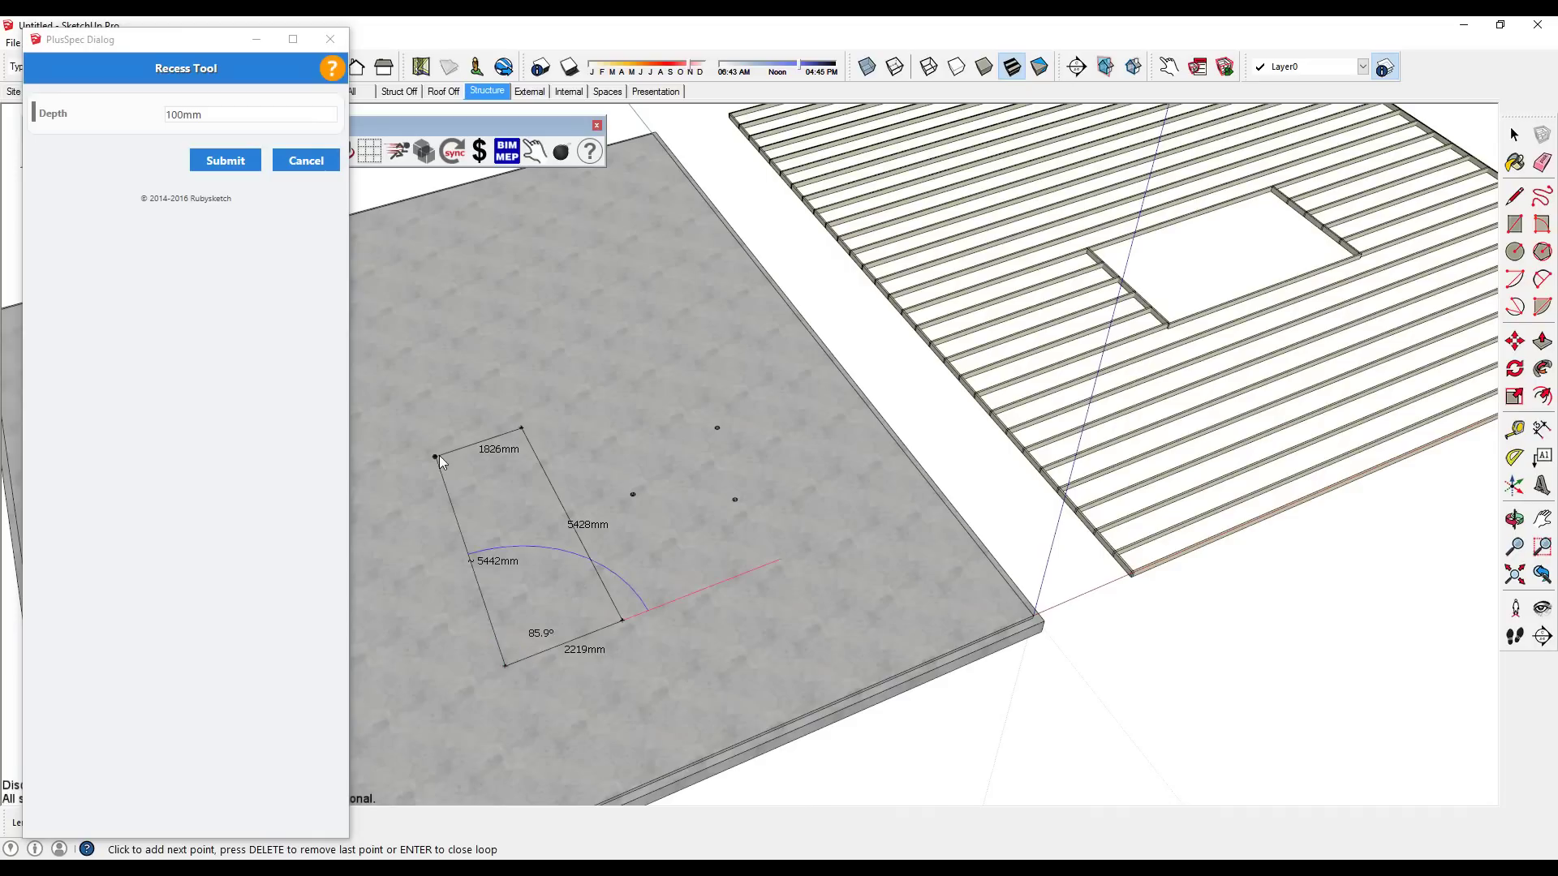
click(439, 456)
Step: Edit the rectangular recess to a depth of 50
right_click(647, 581)
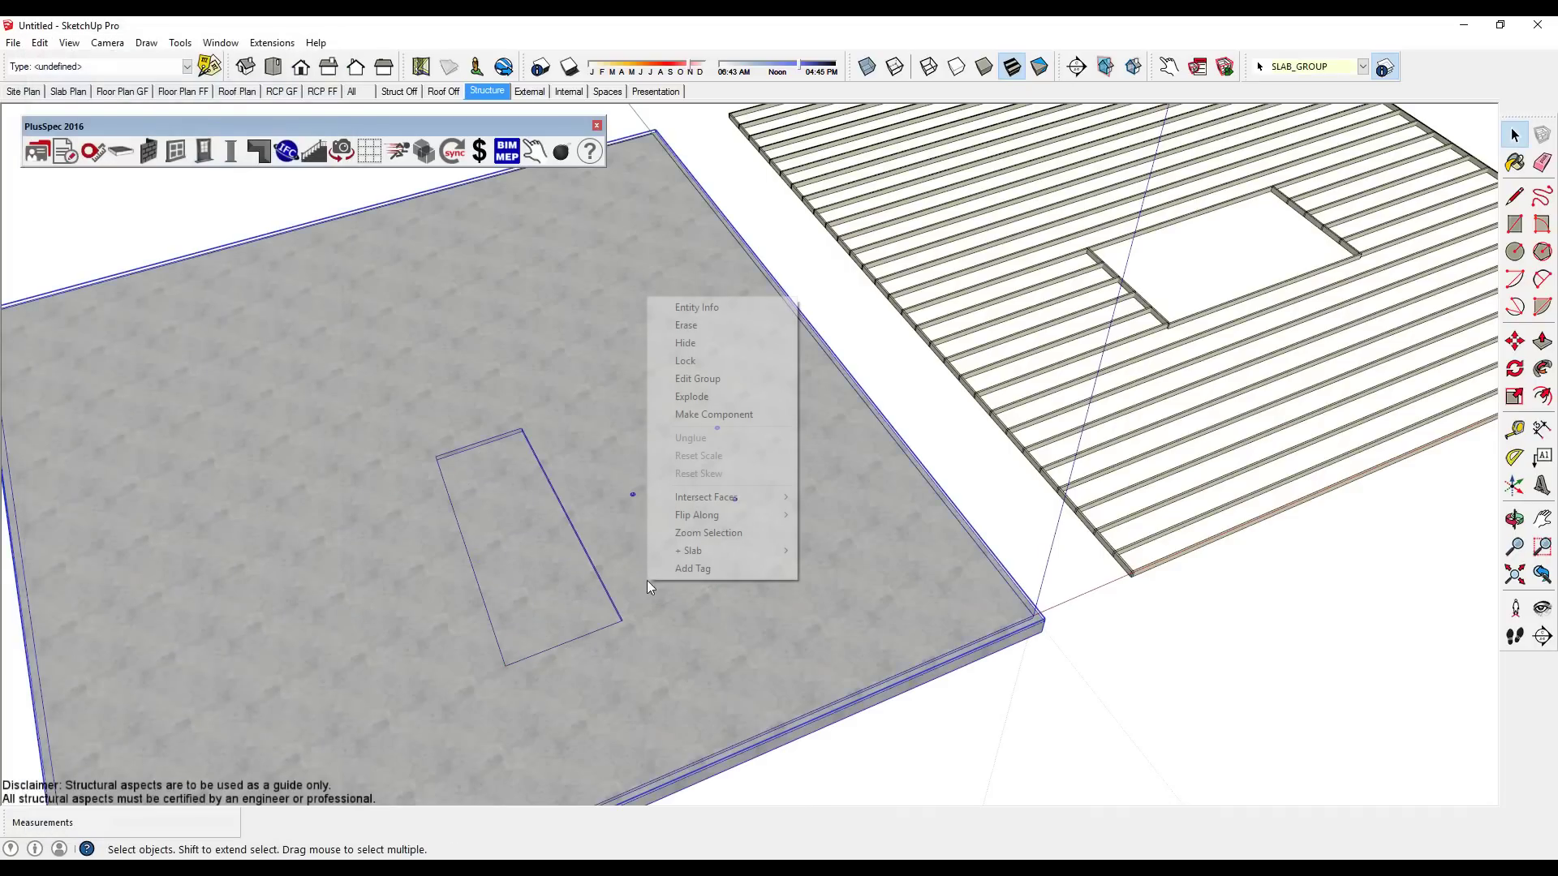
mouse_move(698, 551)
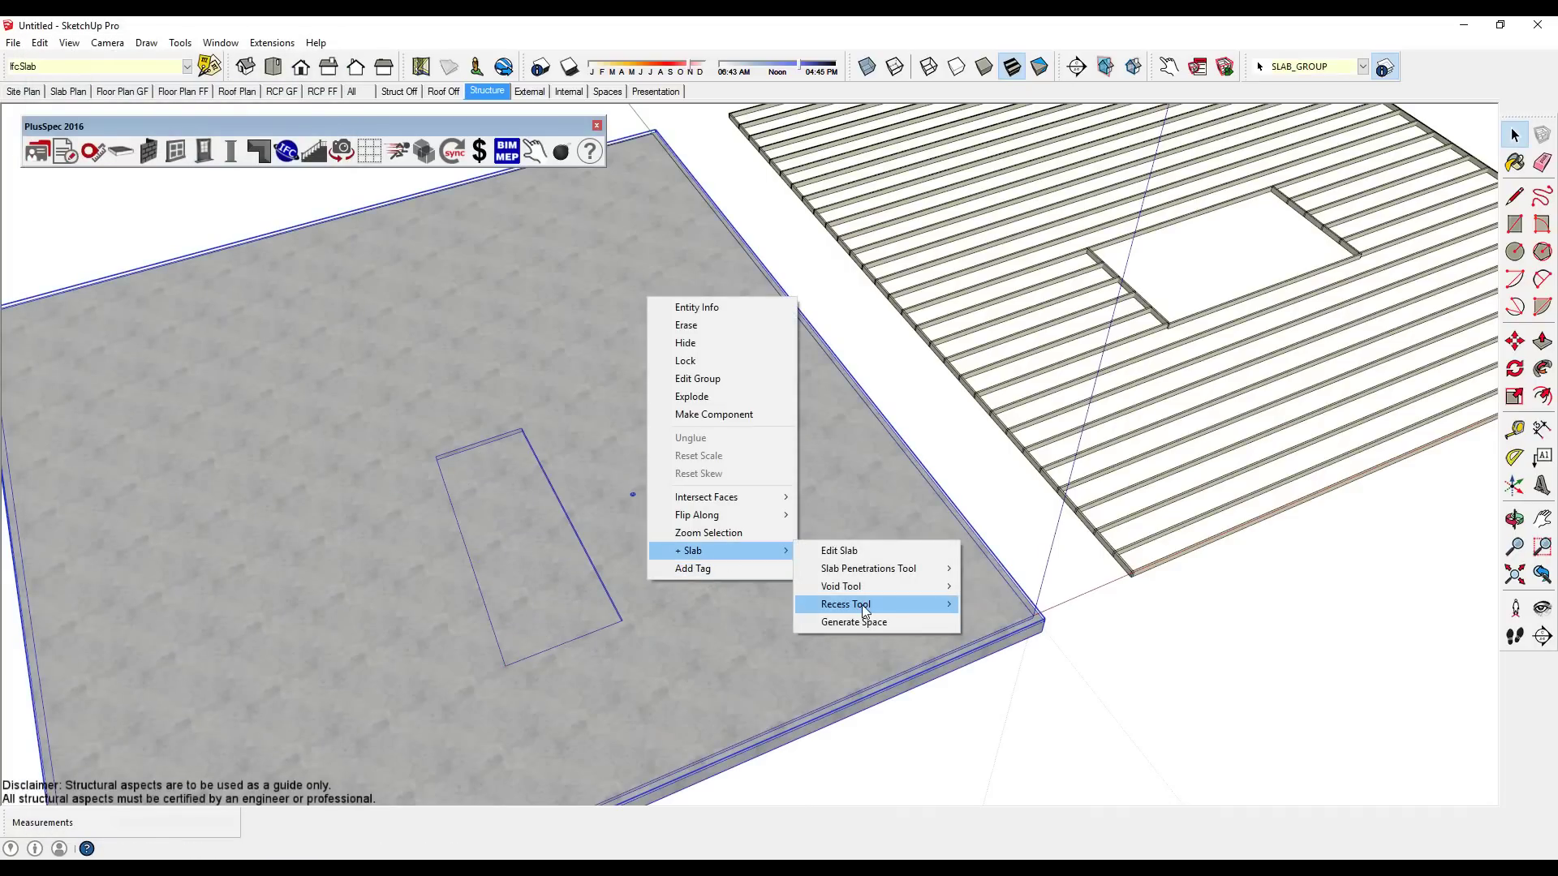
mouse_move(865, 610)
click(1002, 640)
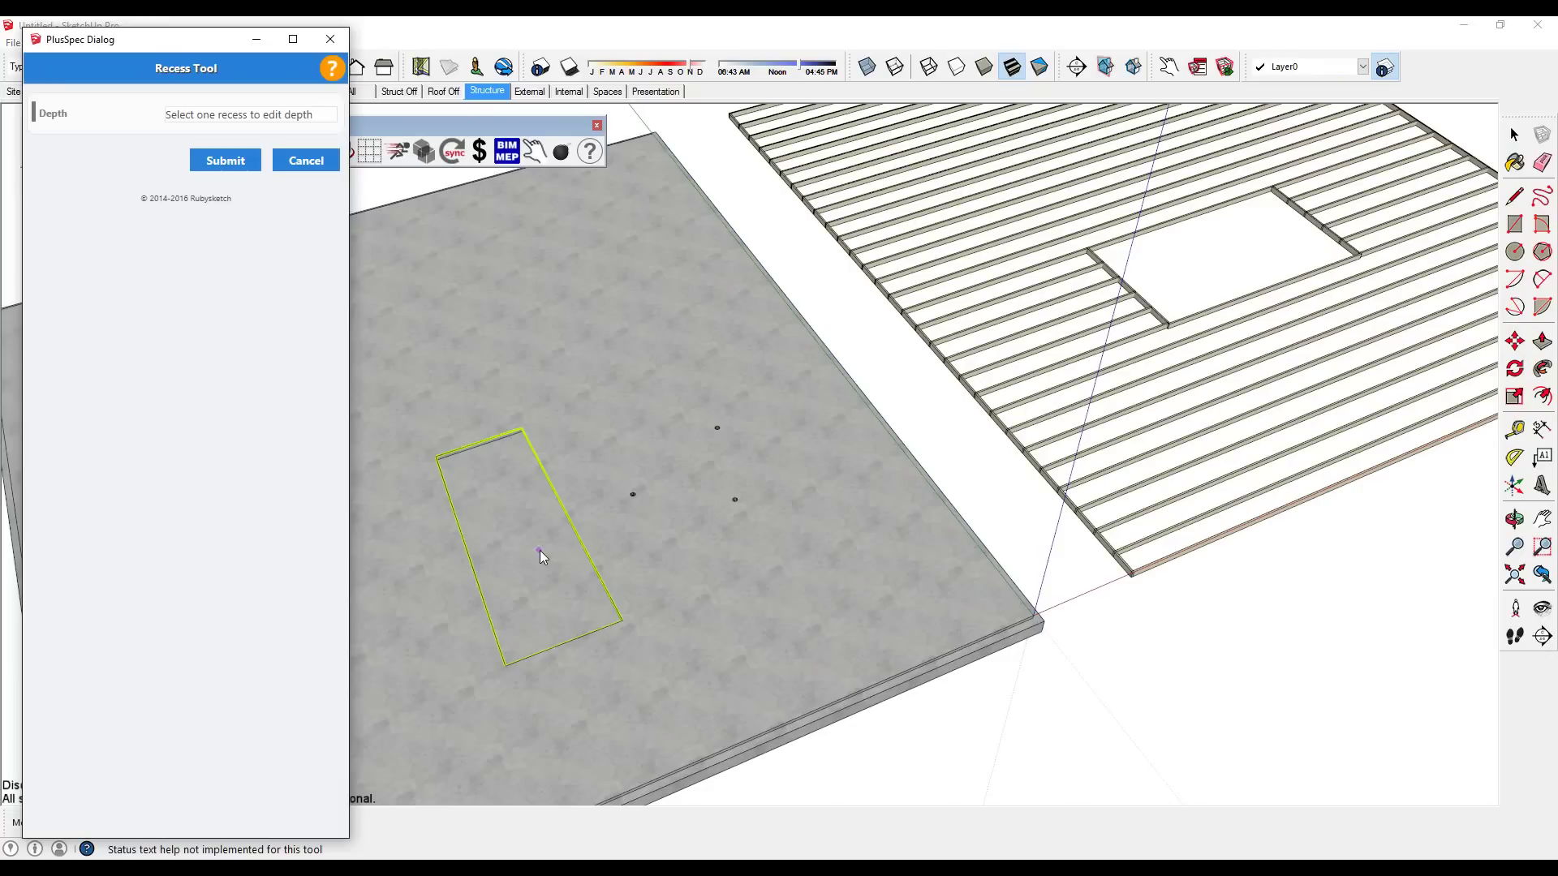
click(539, 550)
click(97, 113)
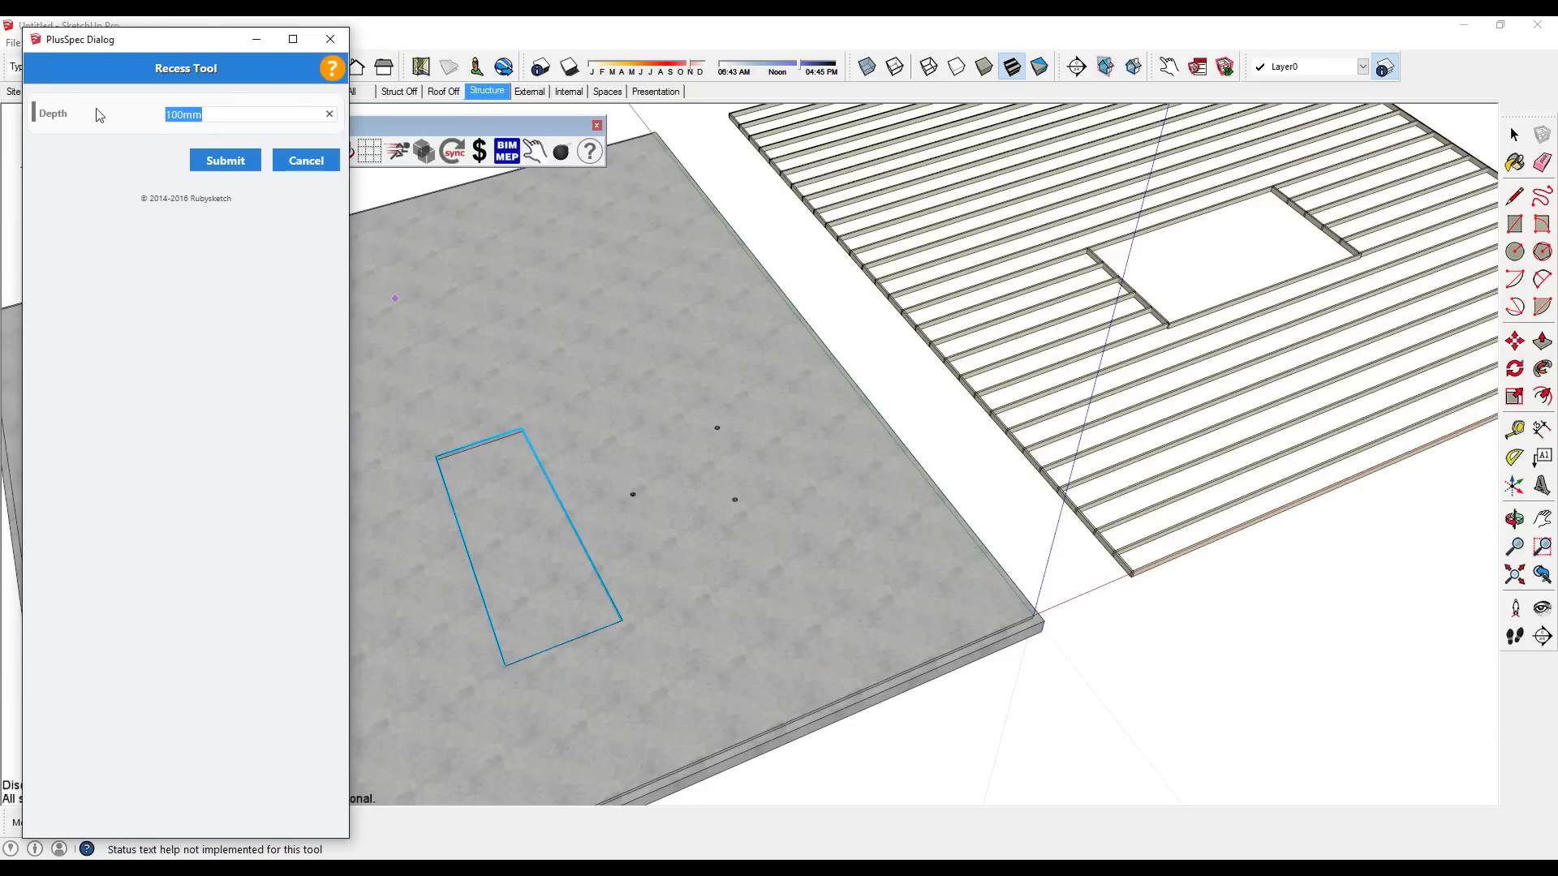
text(50)
click(225, 160)
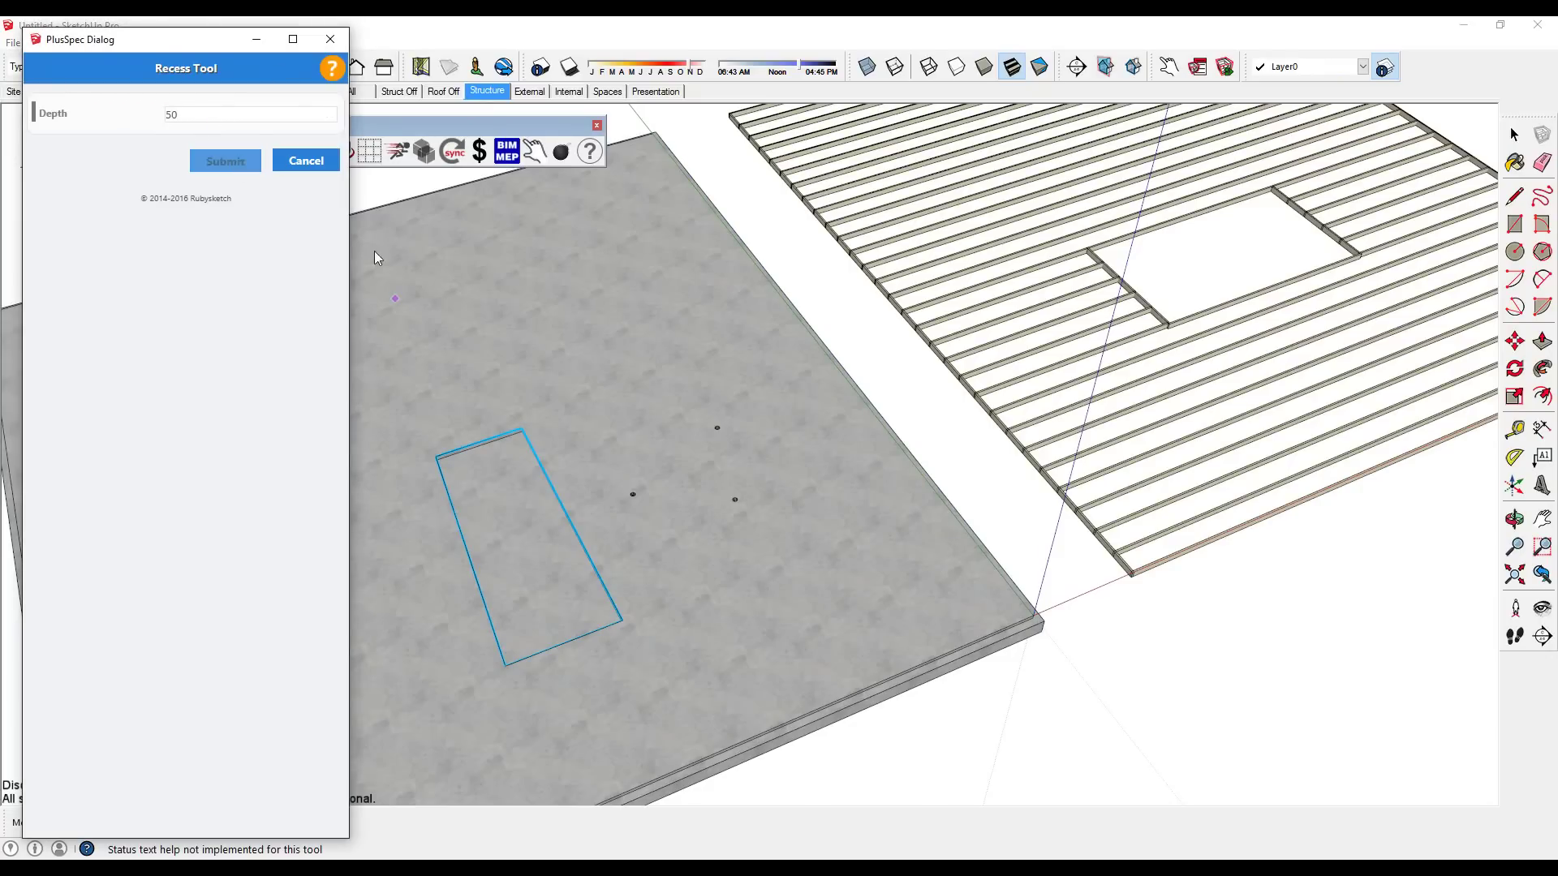
scroll(948, 447, down, 2)
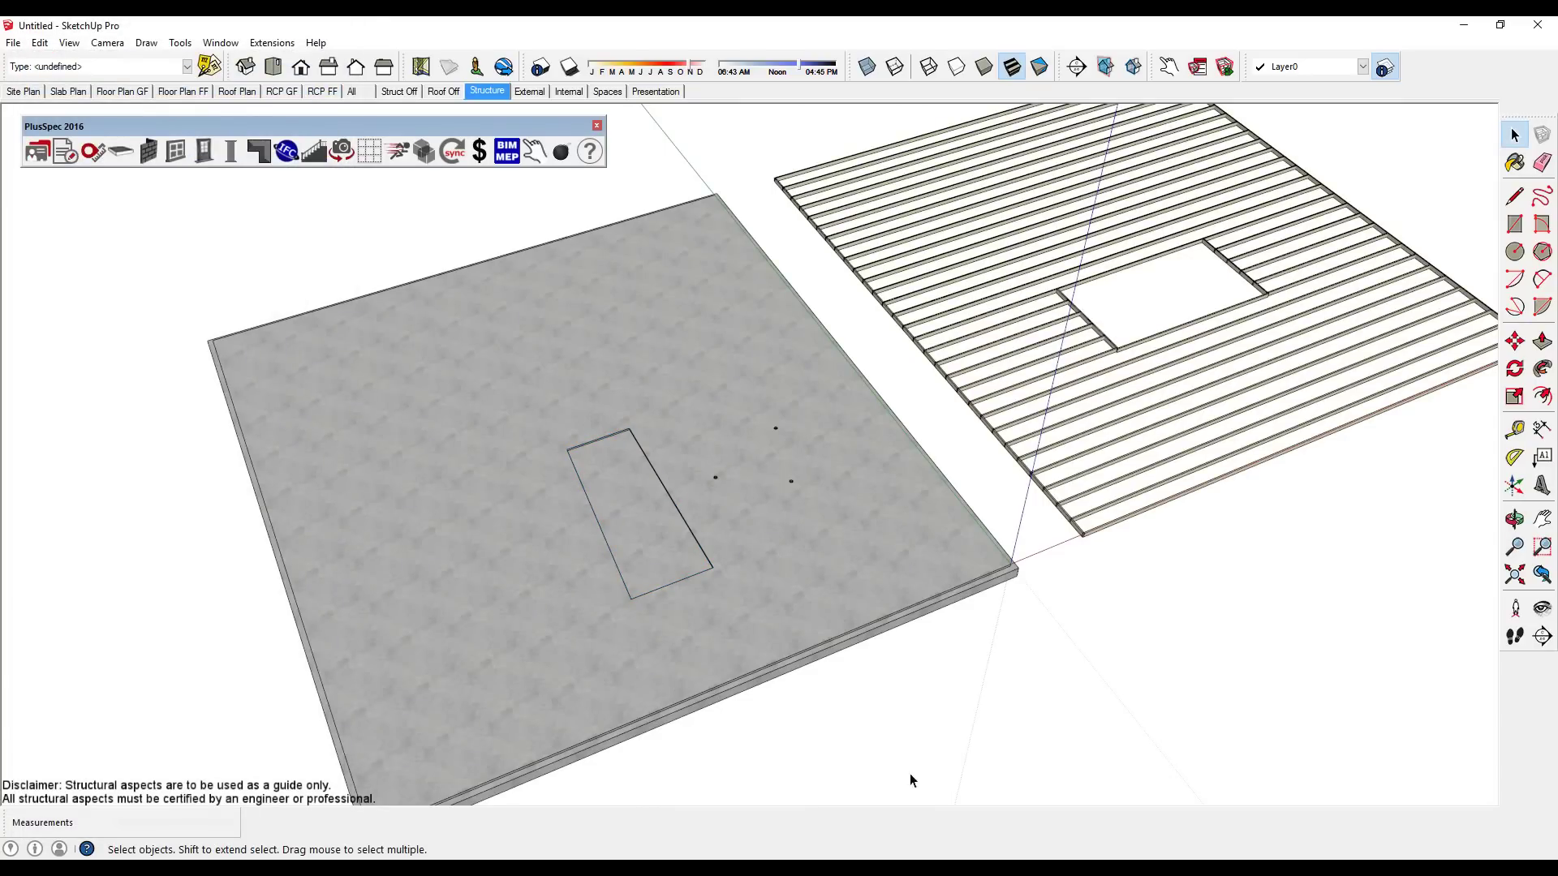
scroll(917, 755, up, 3)
Step: Add a 1000-deep recess loop along the slab's front edge to cut a notch
middle_drag(922, 747, 817, 578)
right_click(818, 578)
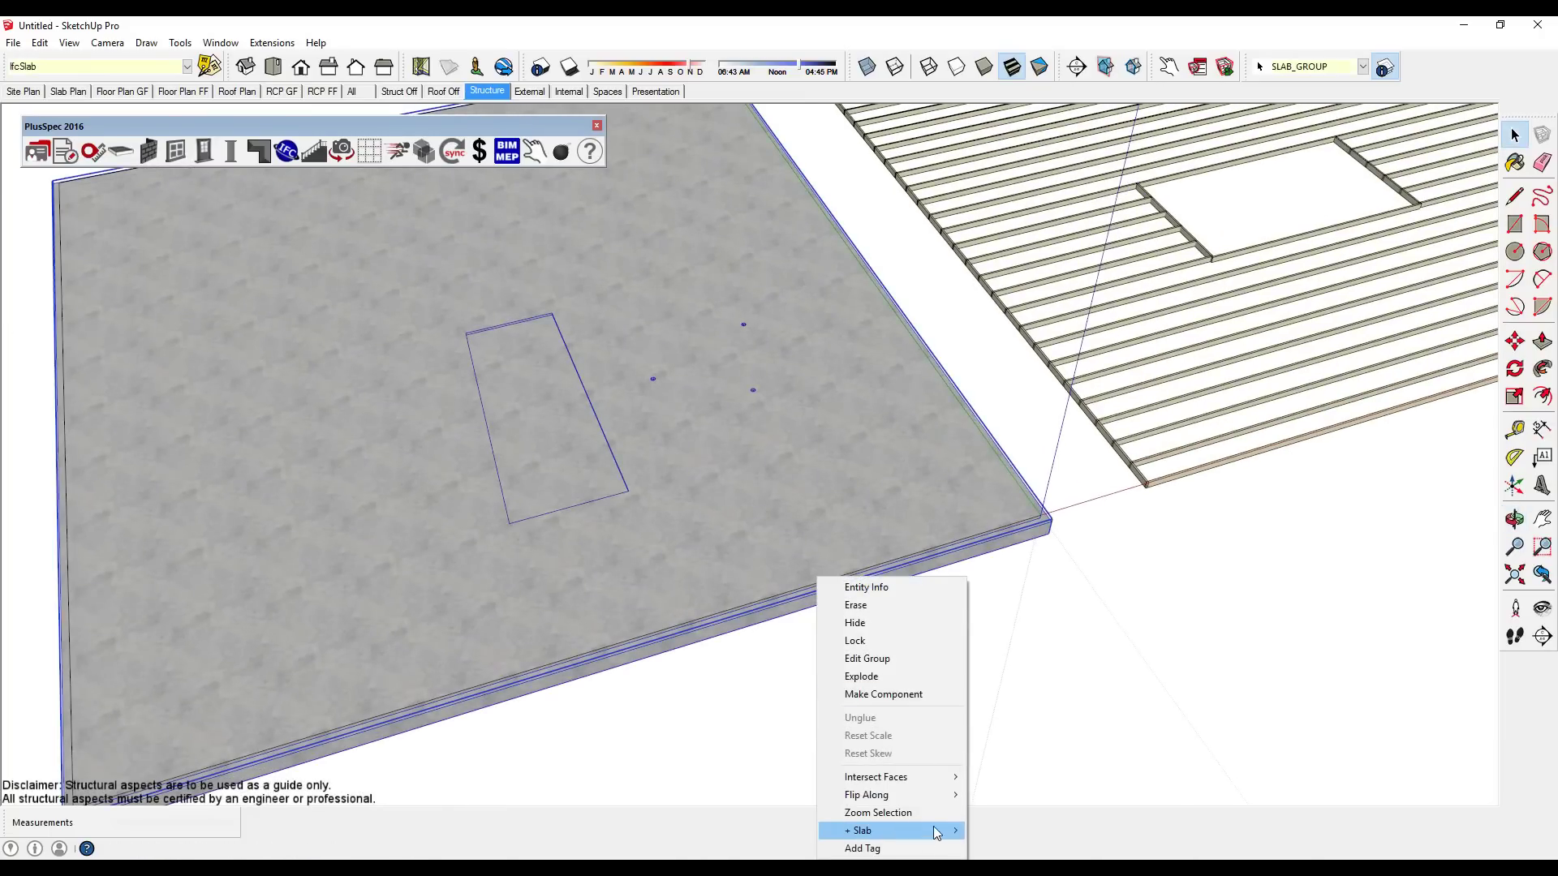
mouse_move(933, 831)
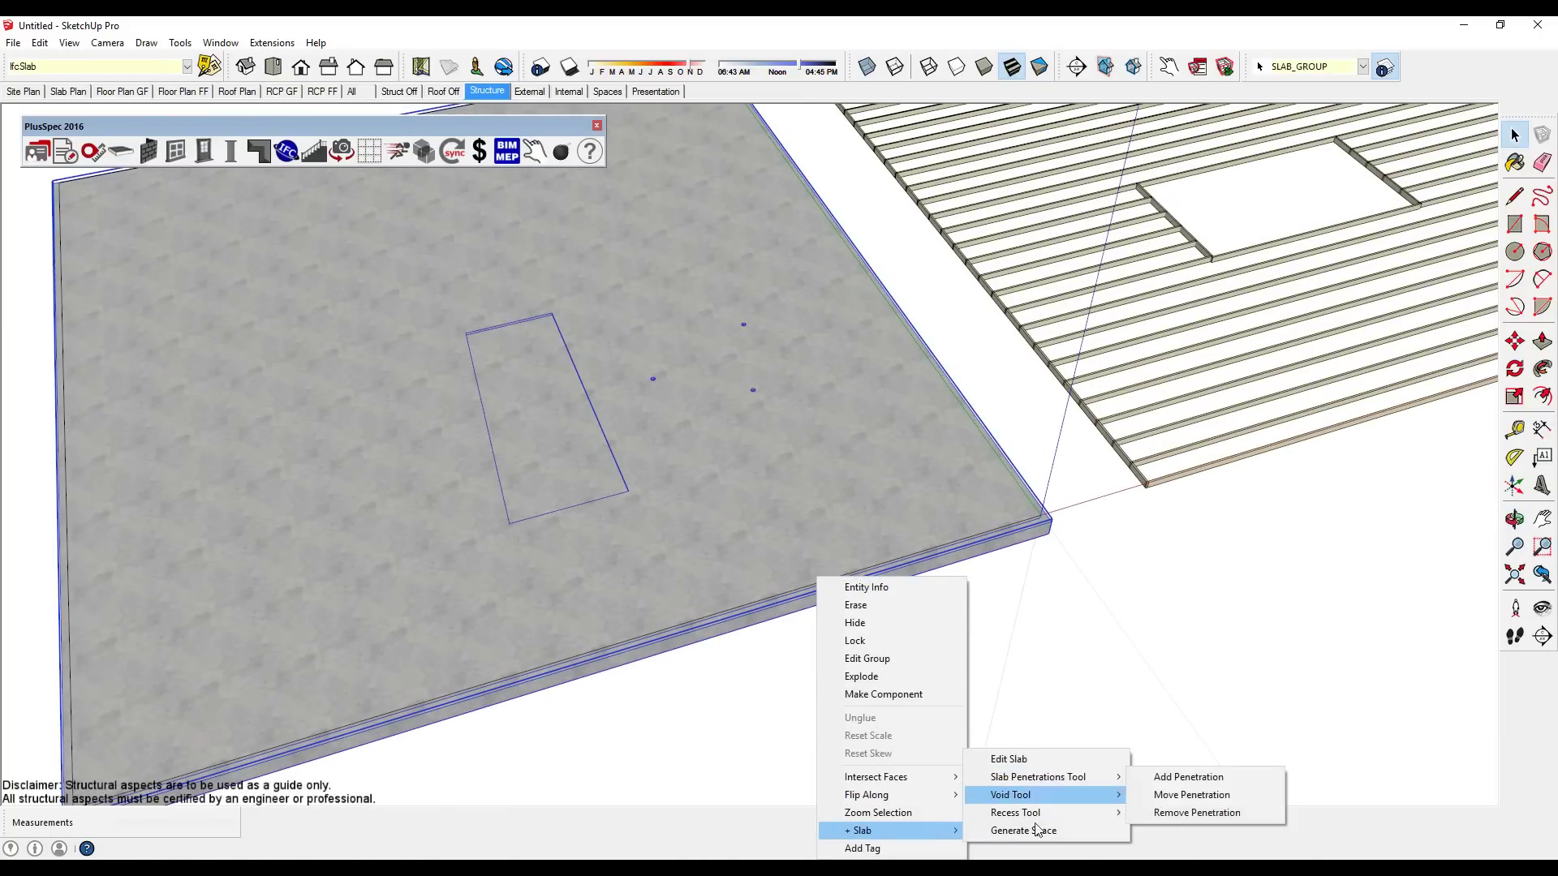
mouse_move(1040, 811)
click(1246, 811)
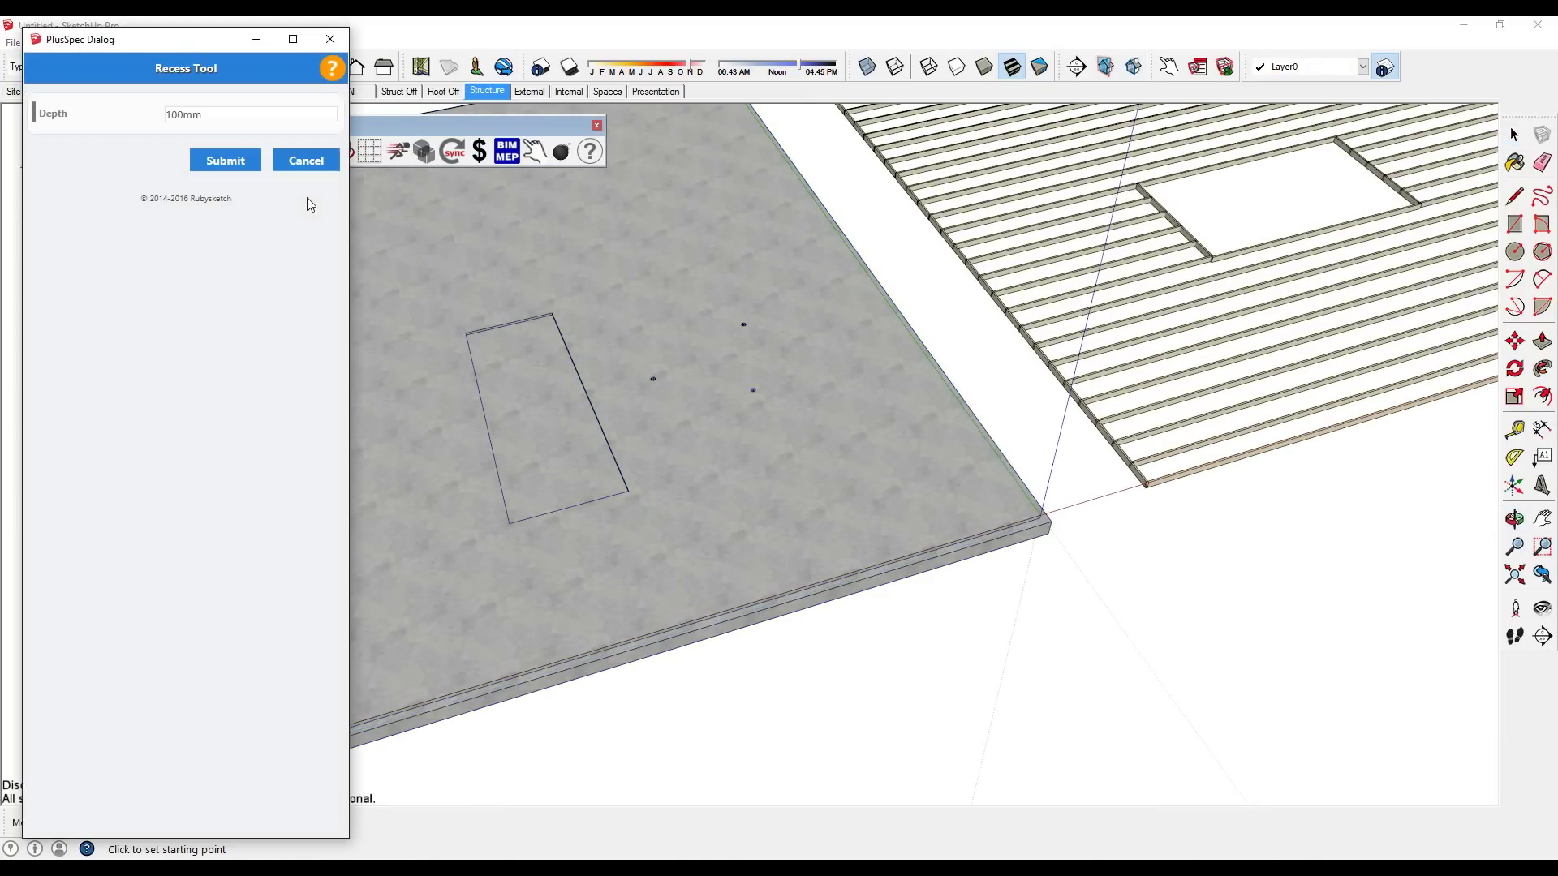
drag(203, 114, 127, 120)
text(1000)
click(224, 160)
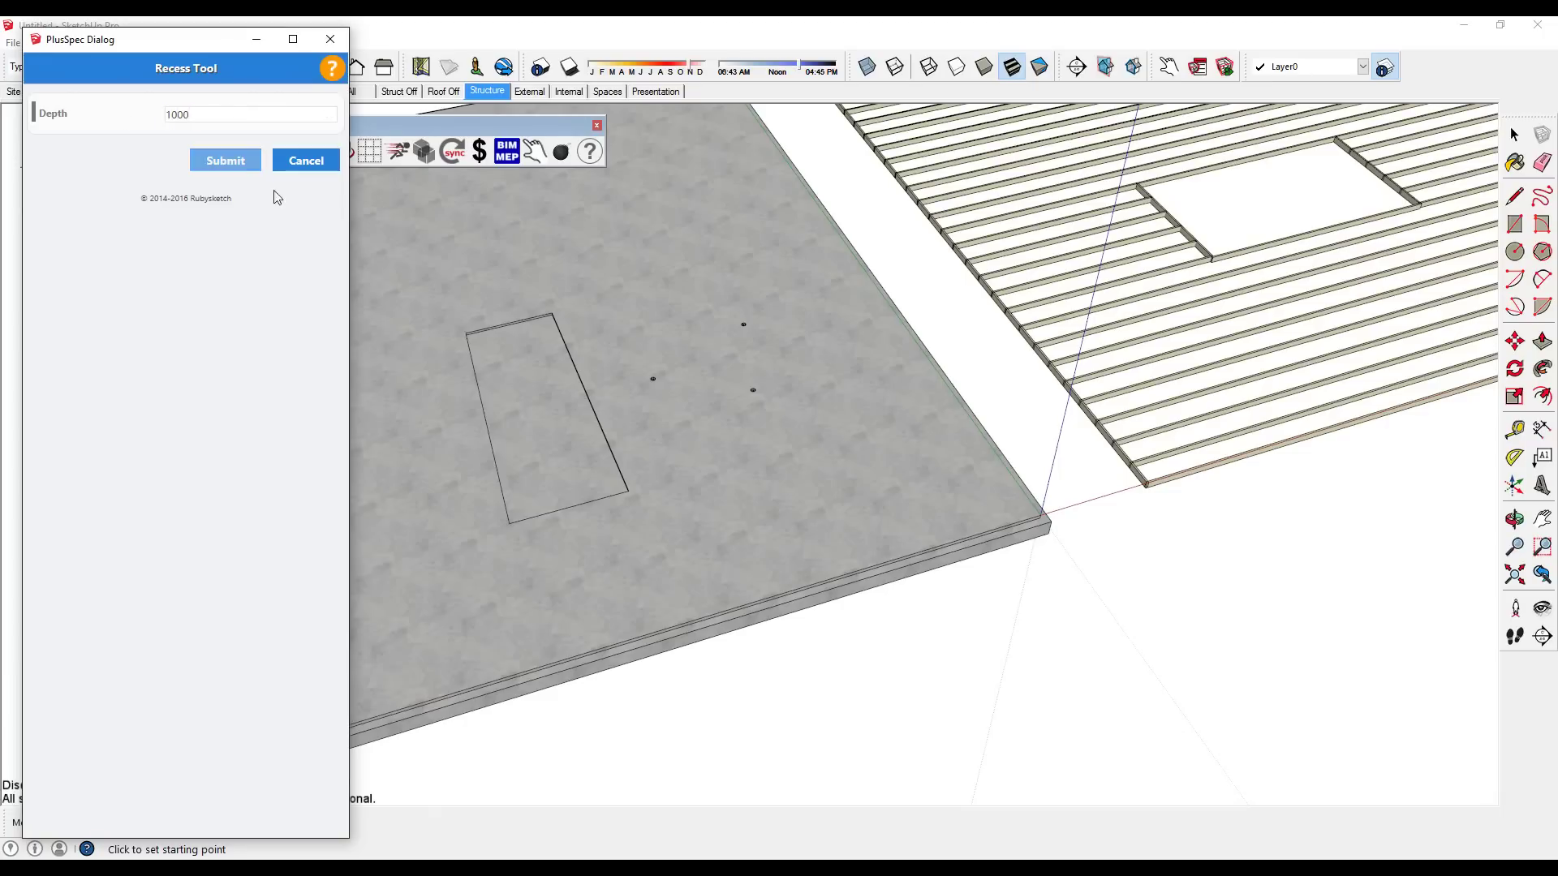
click(1048, 523)
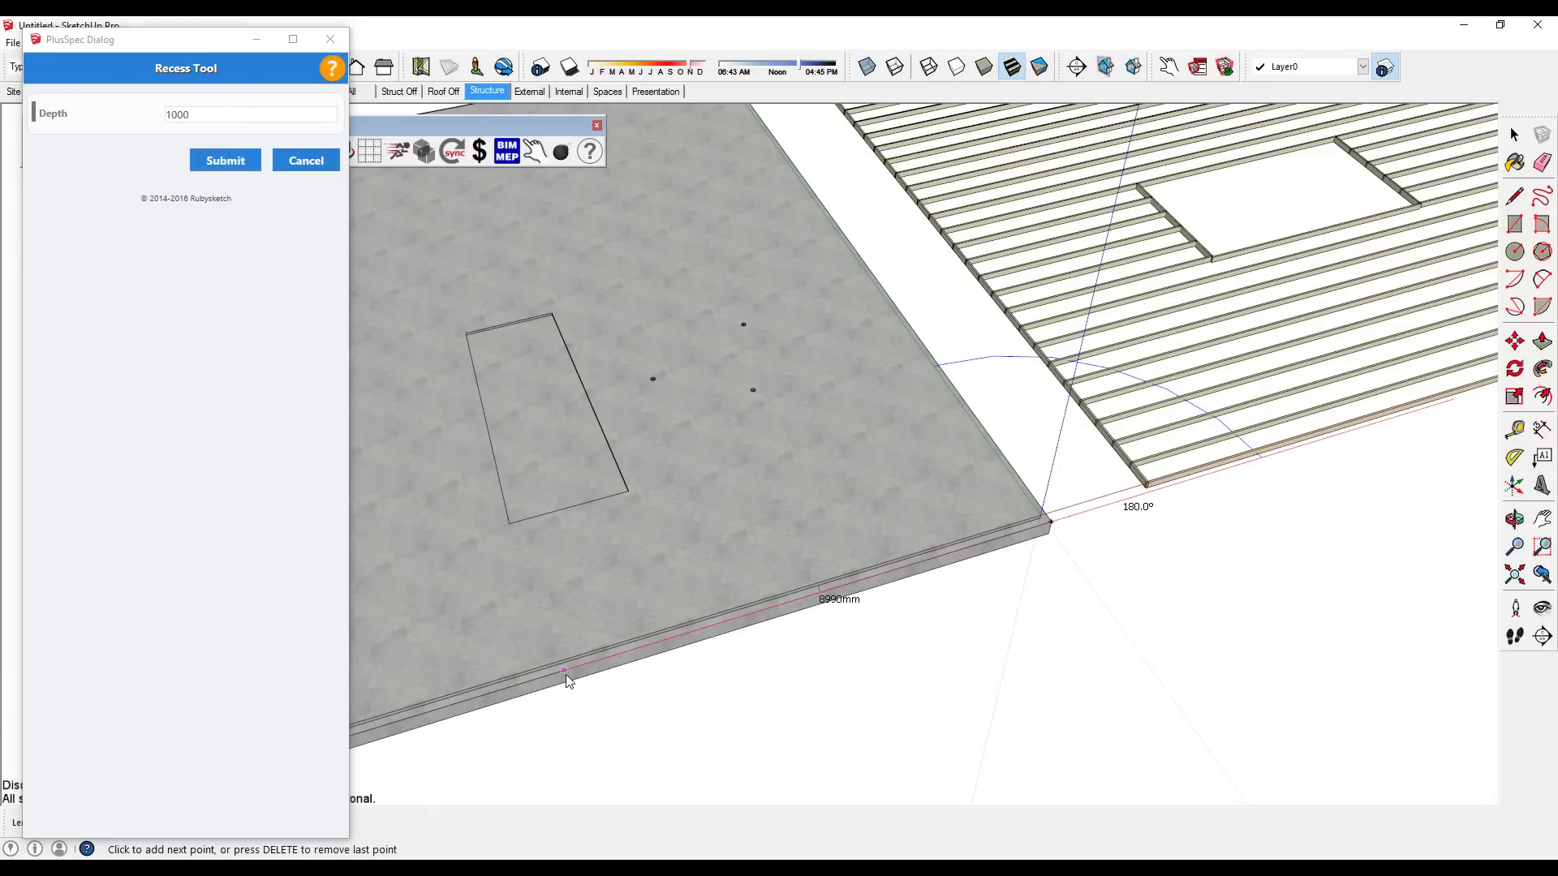
scroll(566, 680, up, 2)
click(564, 665)
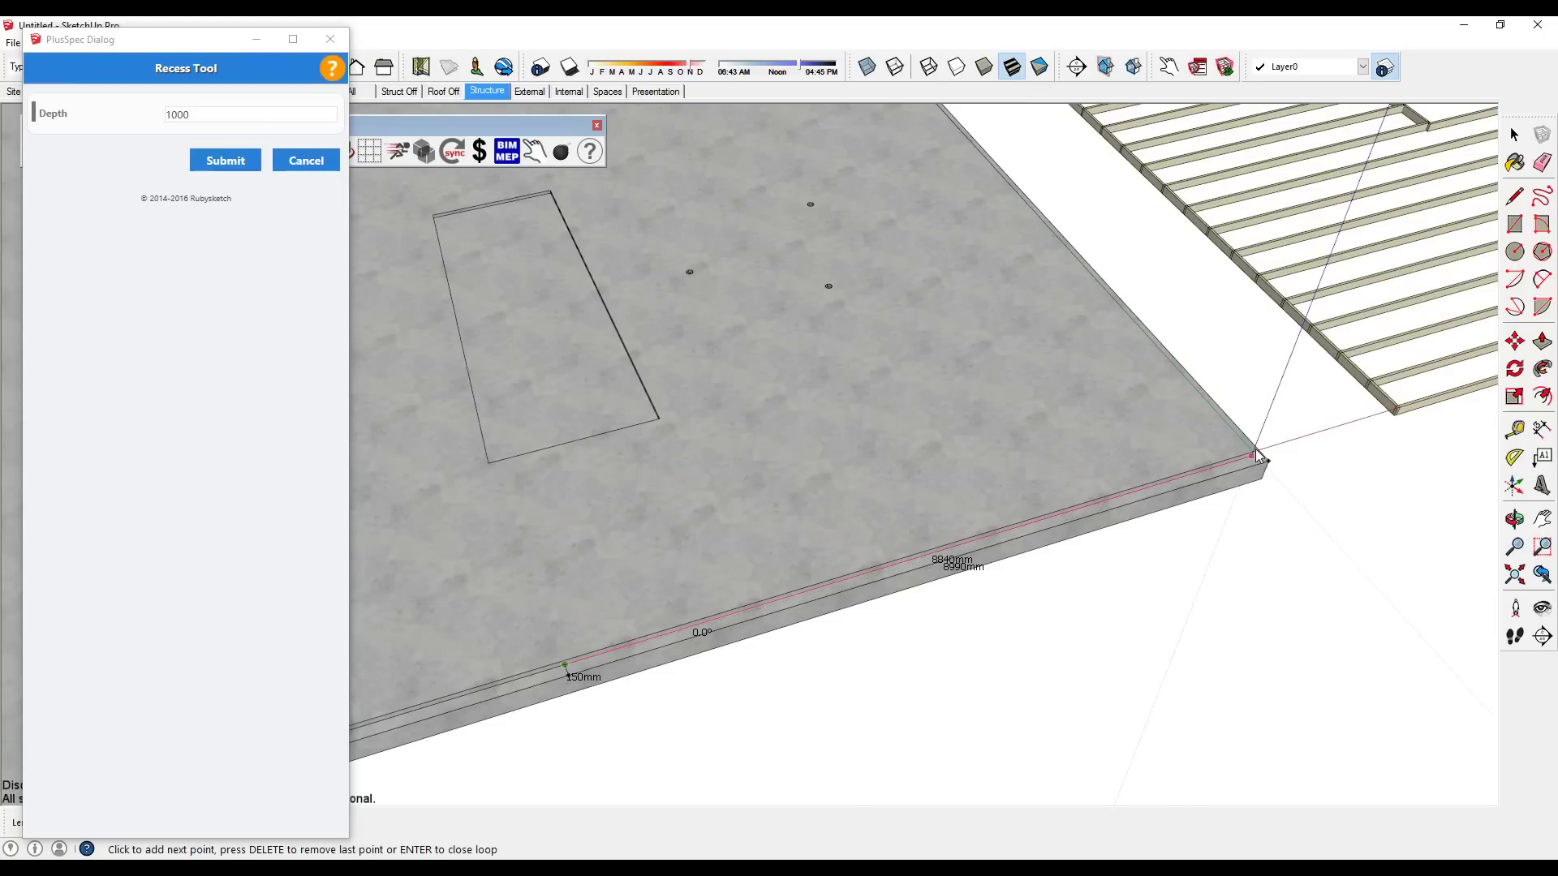
scroll(1263, 459, up, 2)
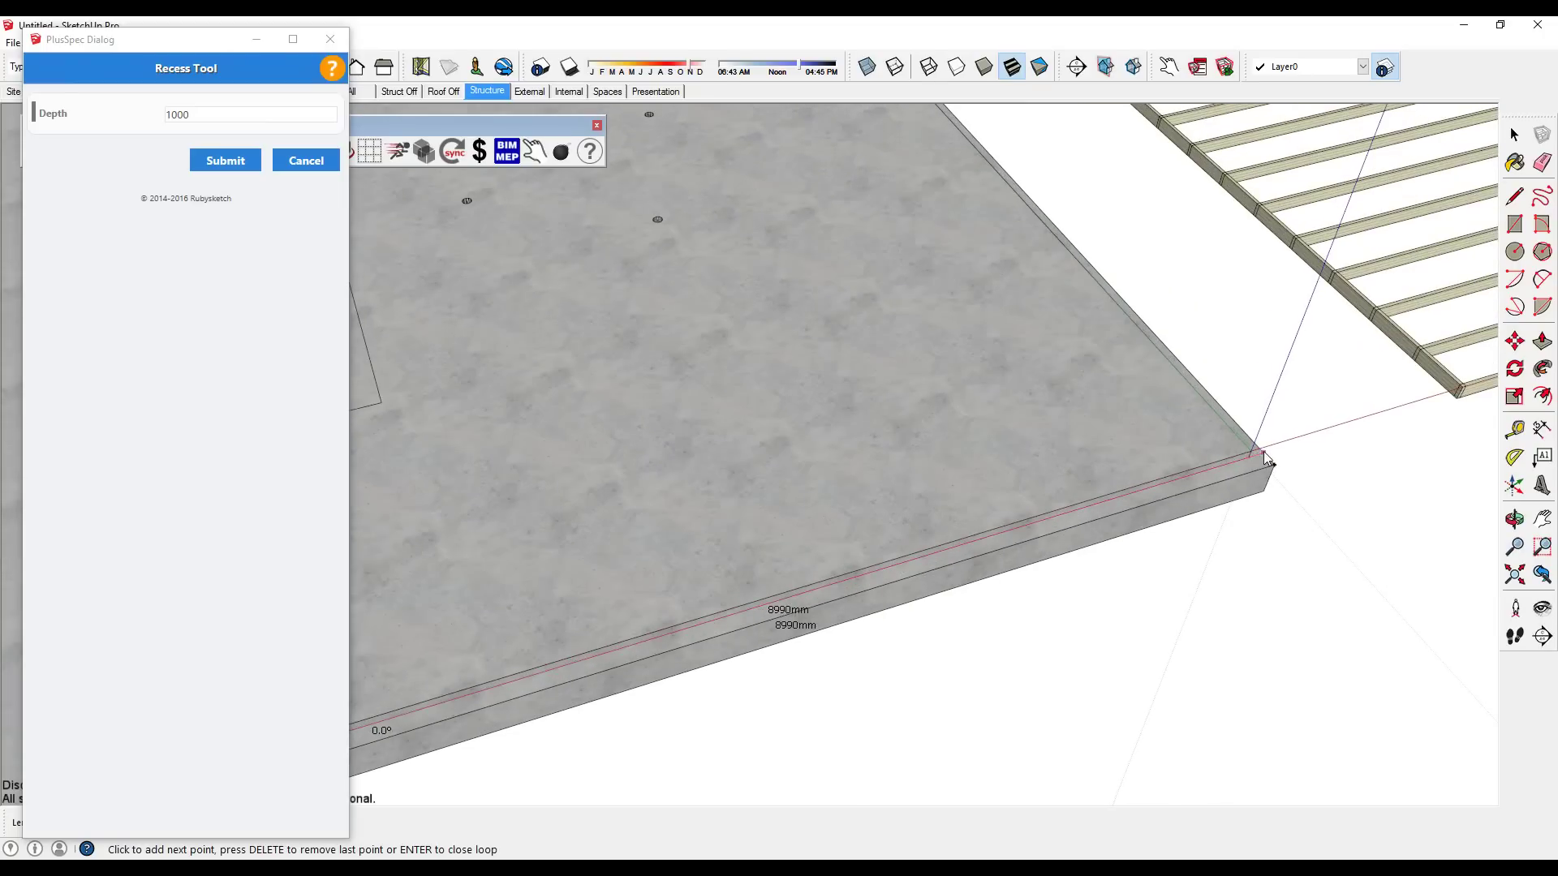
click(1269, 460)
key(Return)
Step: Orbit to inspect the notched slab edge, then switch to the All scene
scroll(1267, 461, down, 3)
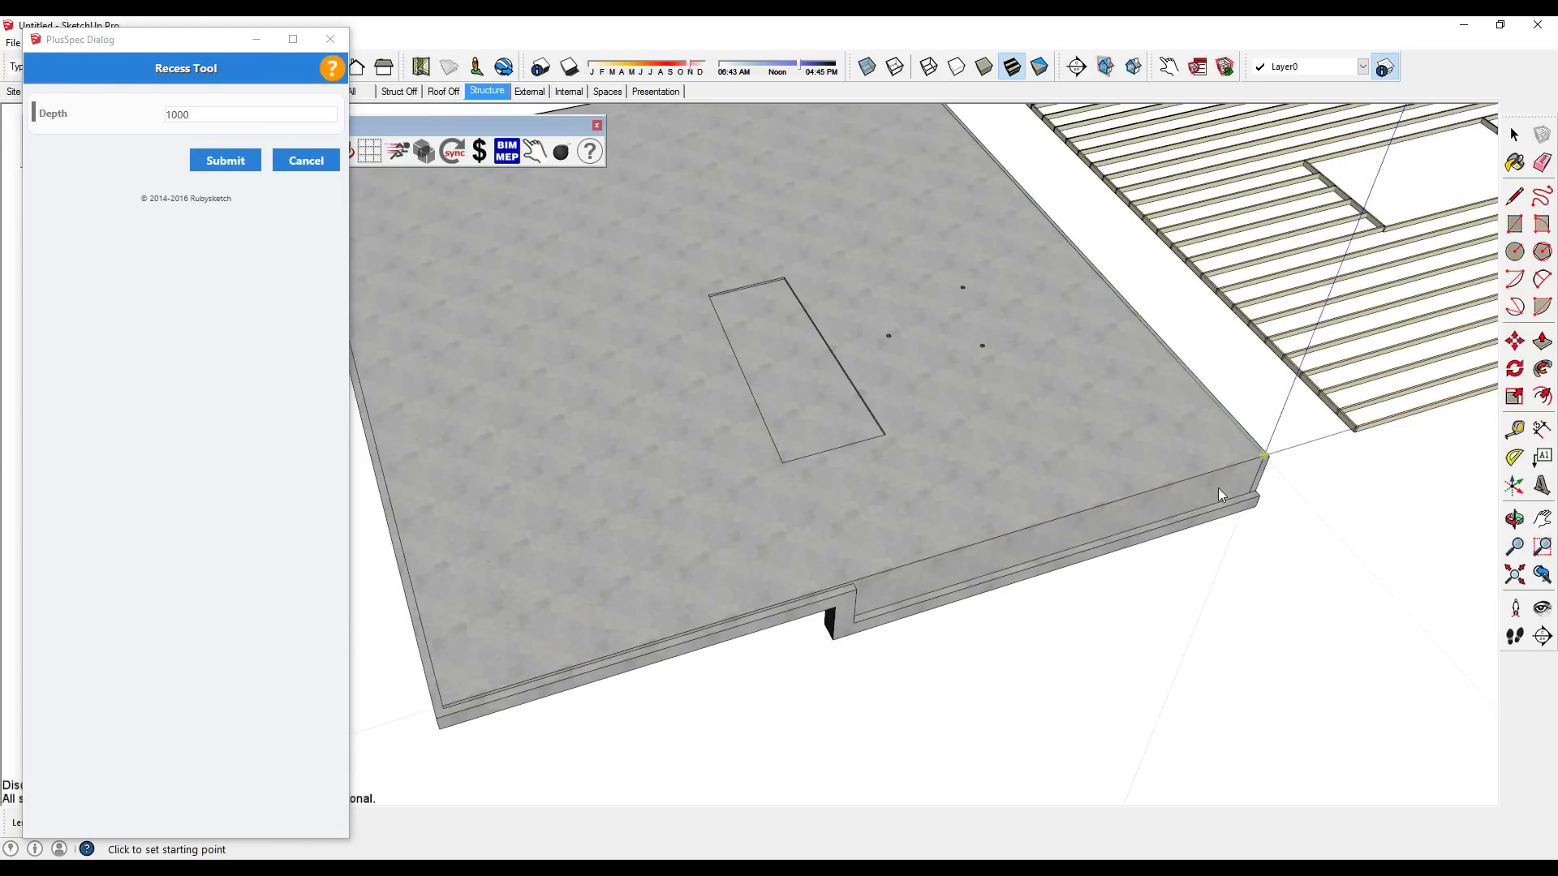
middle_drag(1218, 492, 1085, 390)
scroll(970, 457, up, 3)
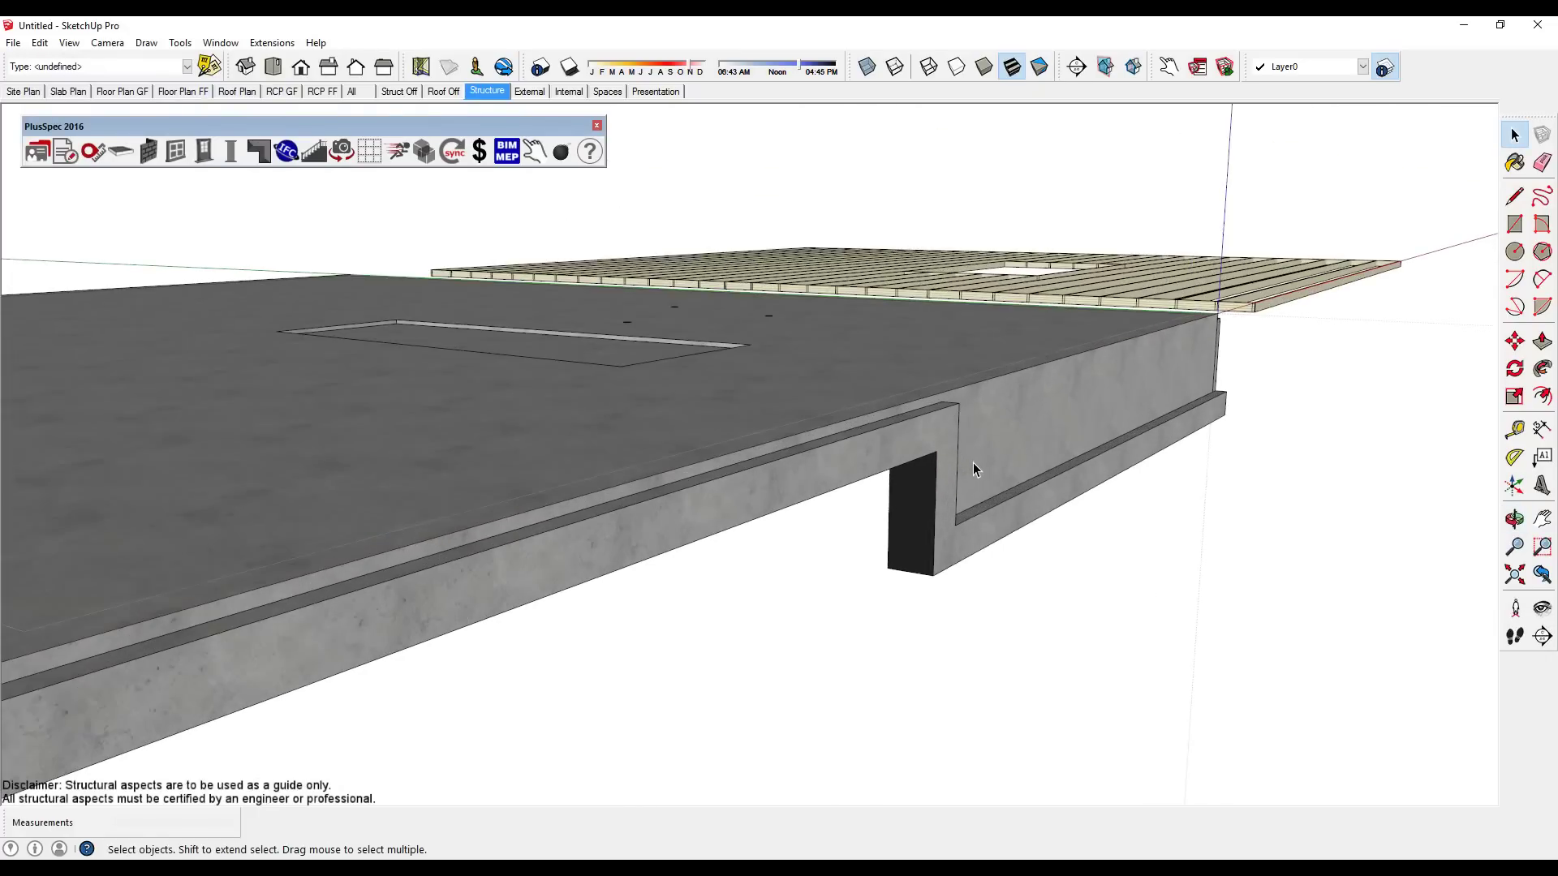
middle_drag(972, 463, 731, 559)
scroll(835, 654, down, 5)
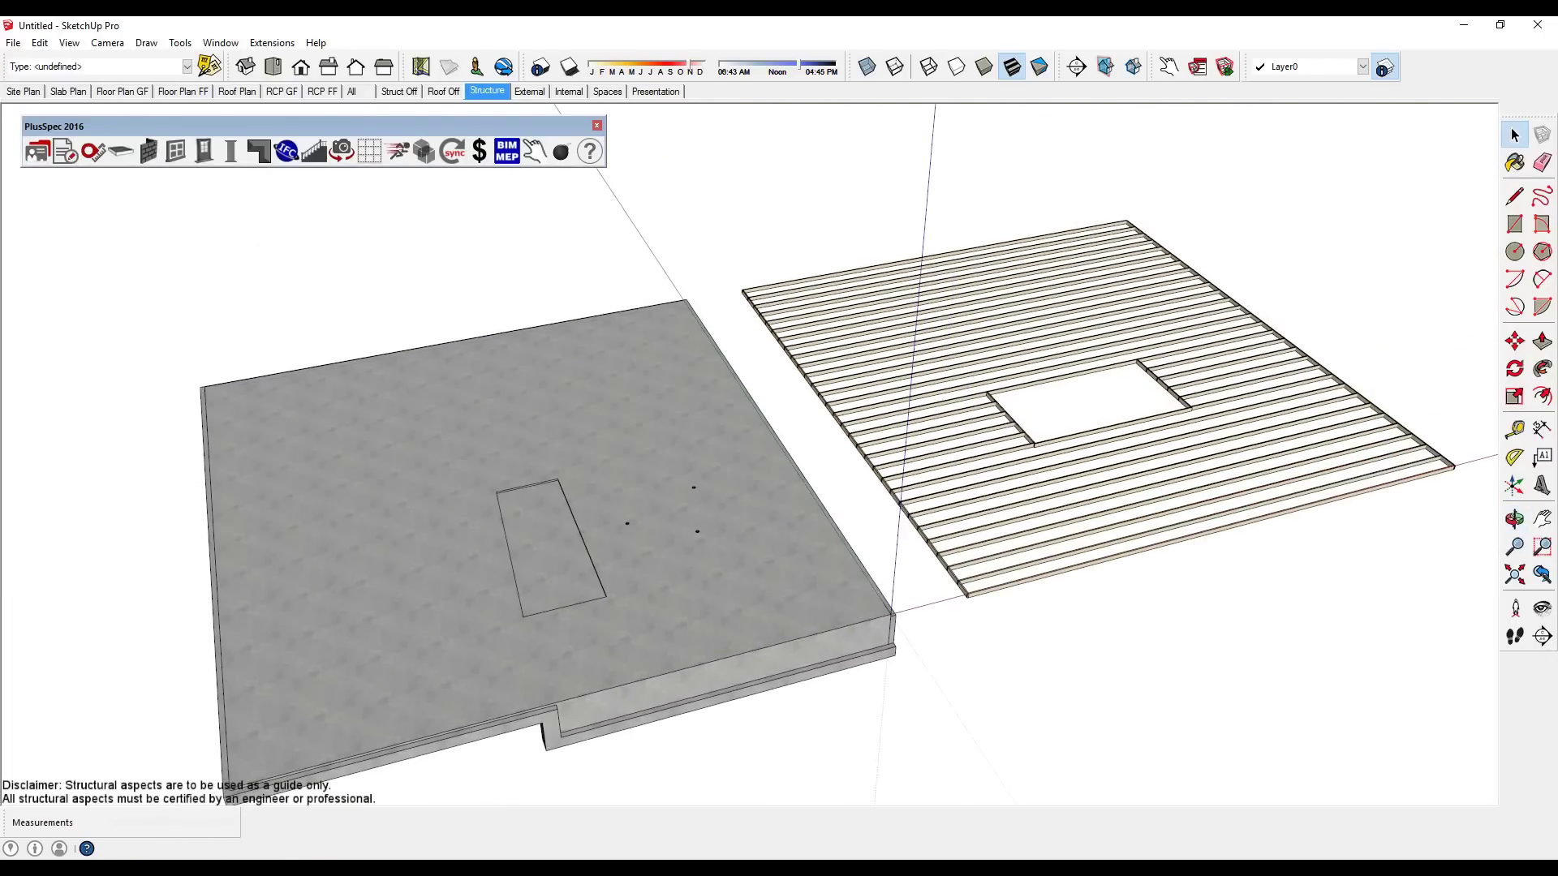
key(Page_Up)
key(Page_Up)
key(Page_Up)
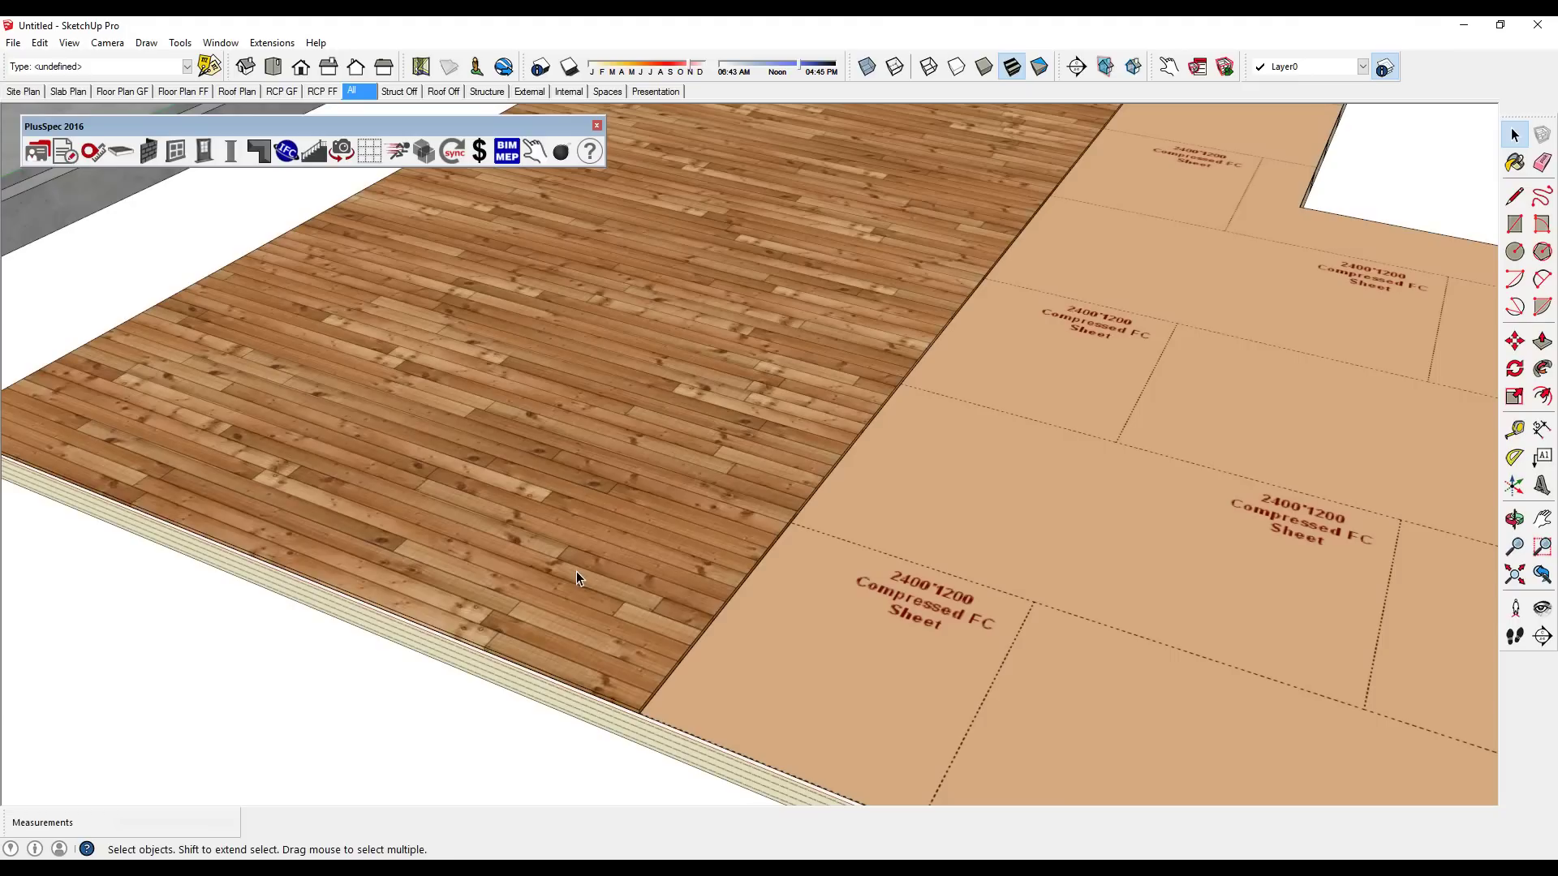
Step: Draw a four-corner flooring grid area to add compressed FC sheets into the timber floor
right_click(644, 485)
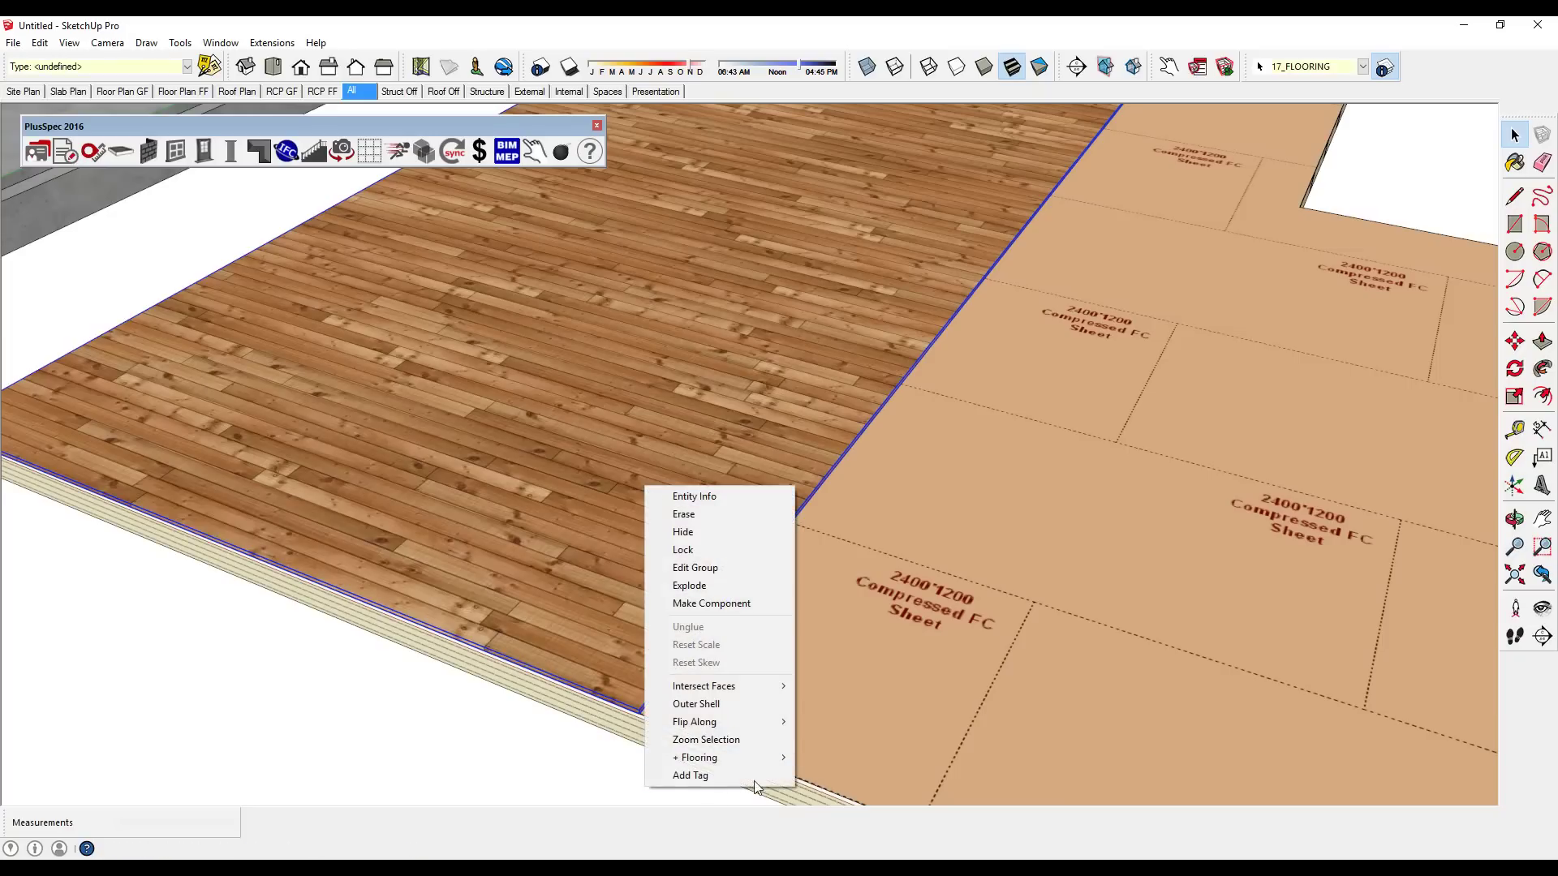
mouse_move(759, 762)
click(839, 773)
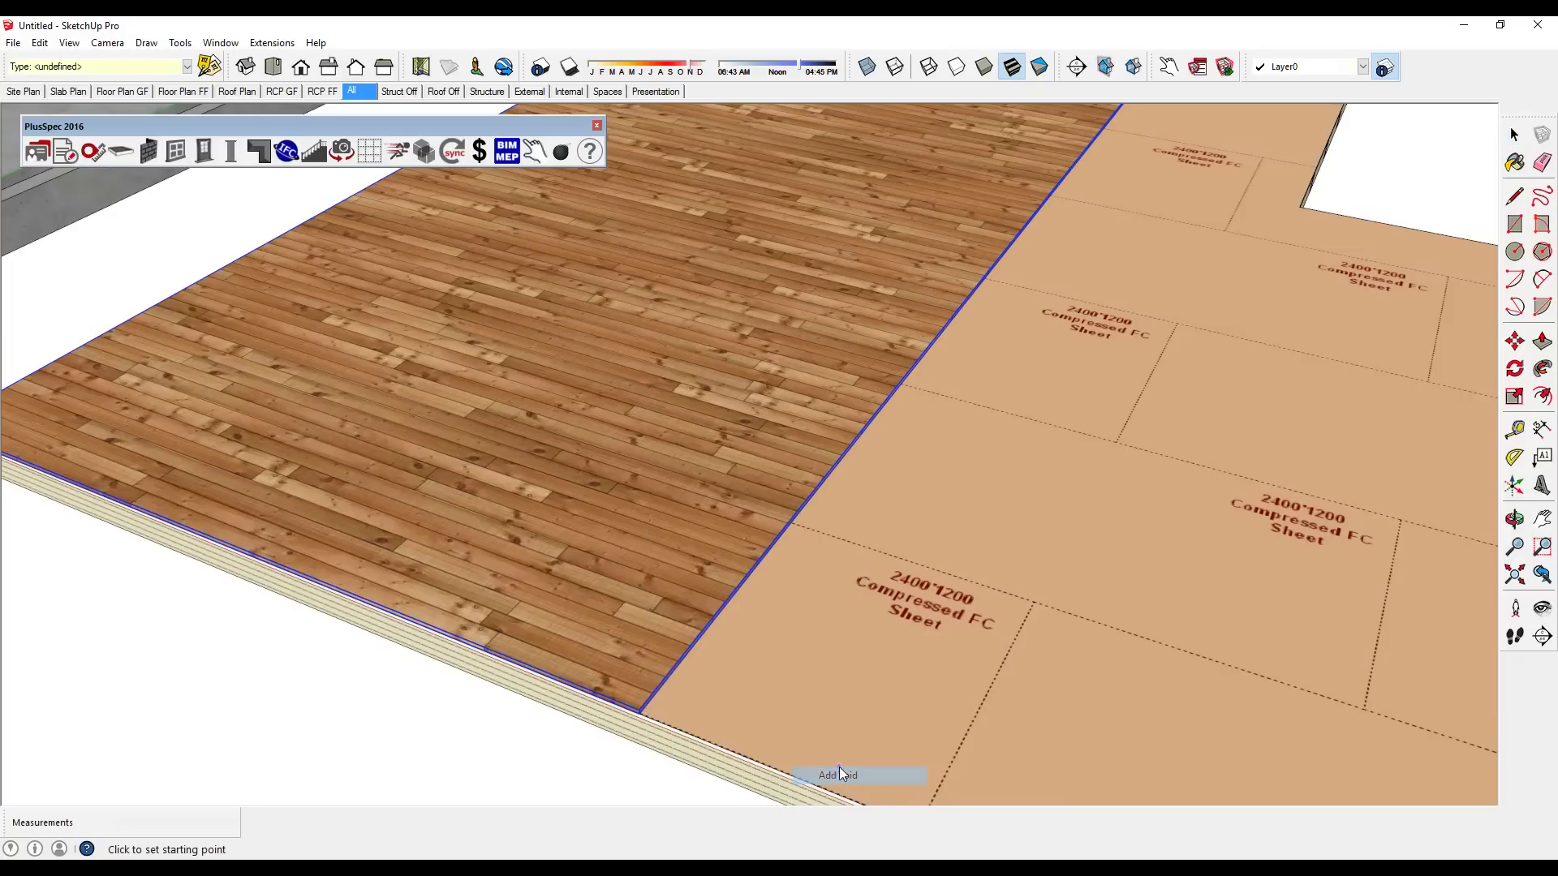
click(722, 607)
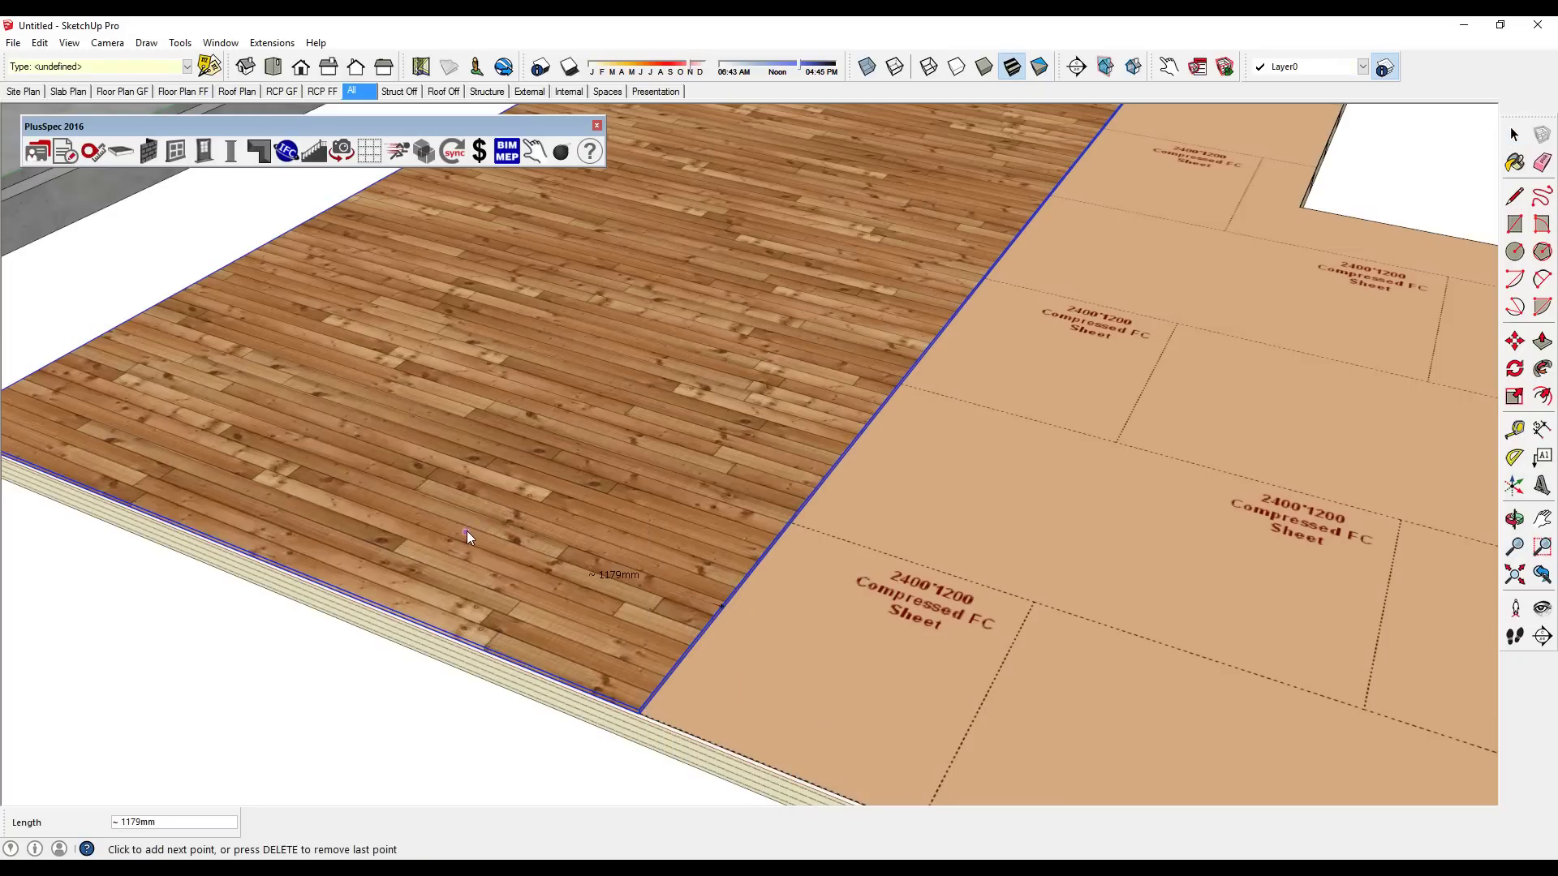
click(476, 520)
click(706, 310)
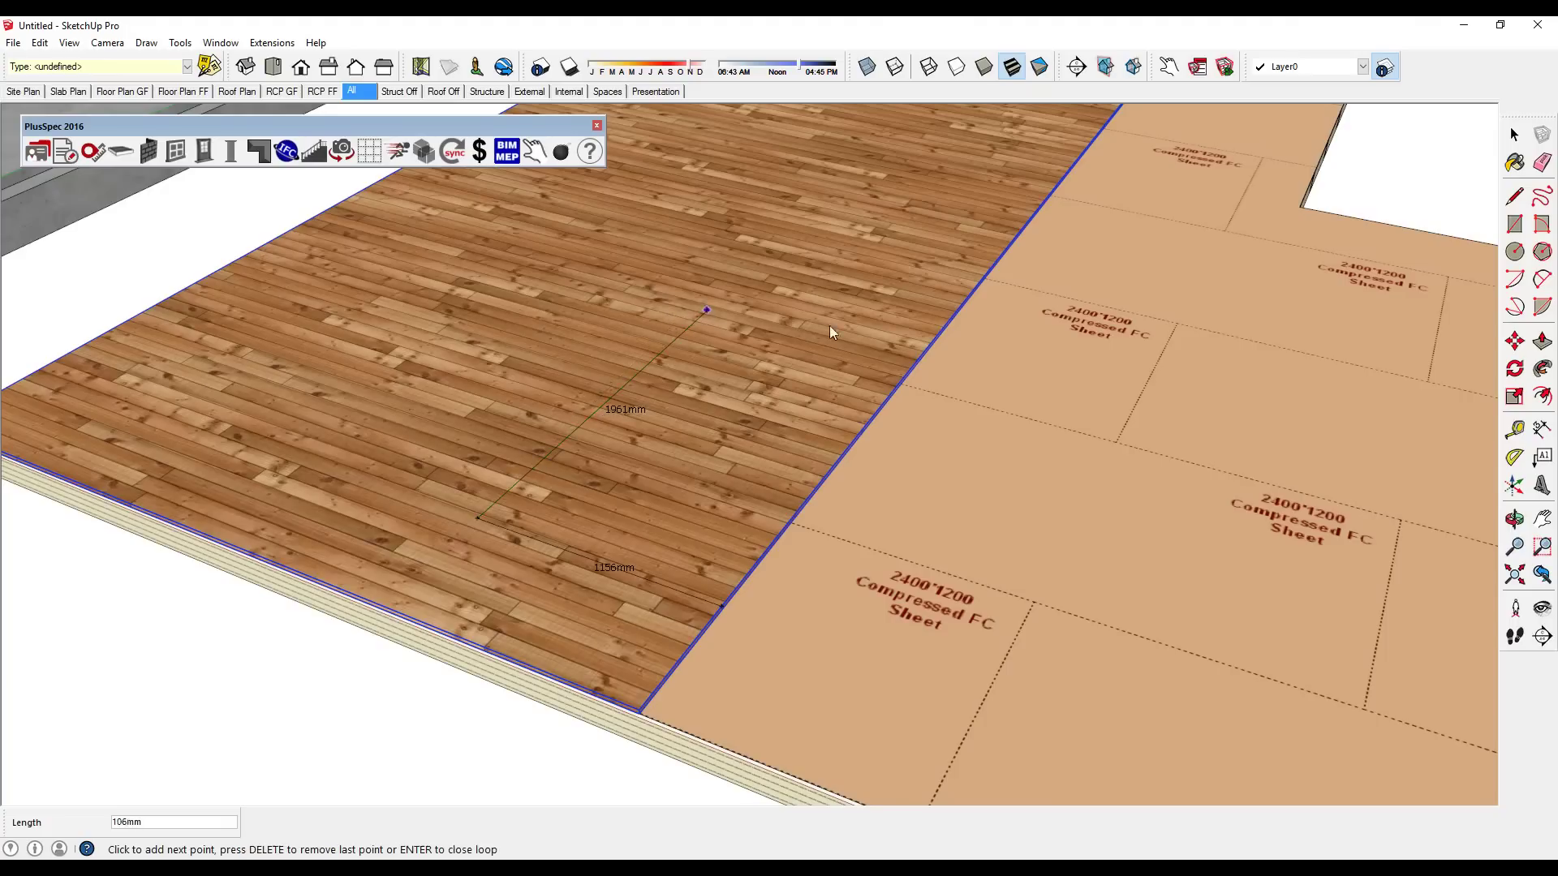
click(915, 361)
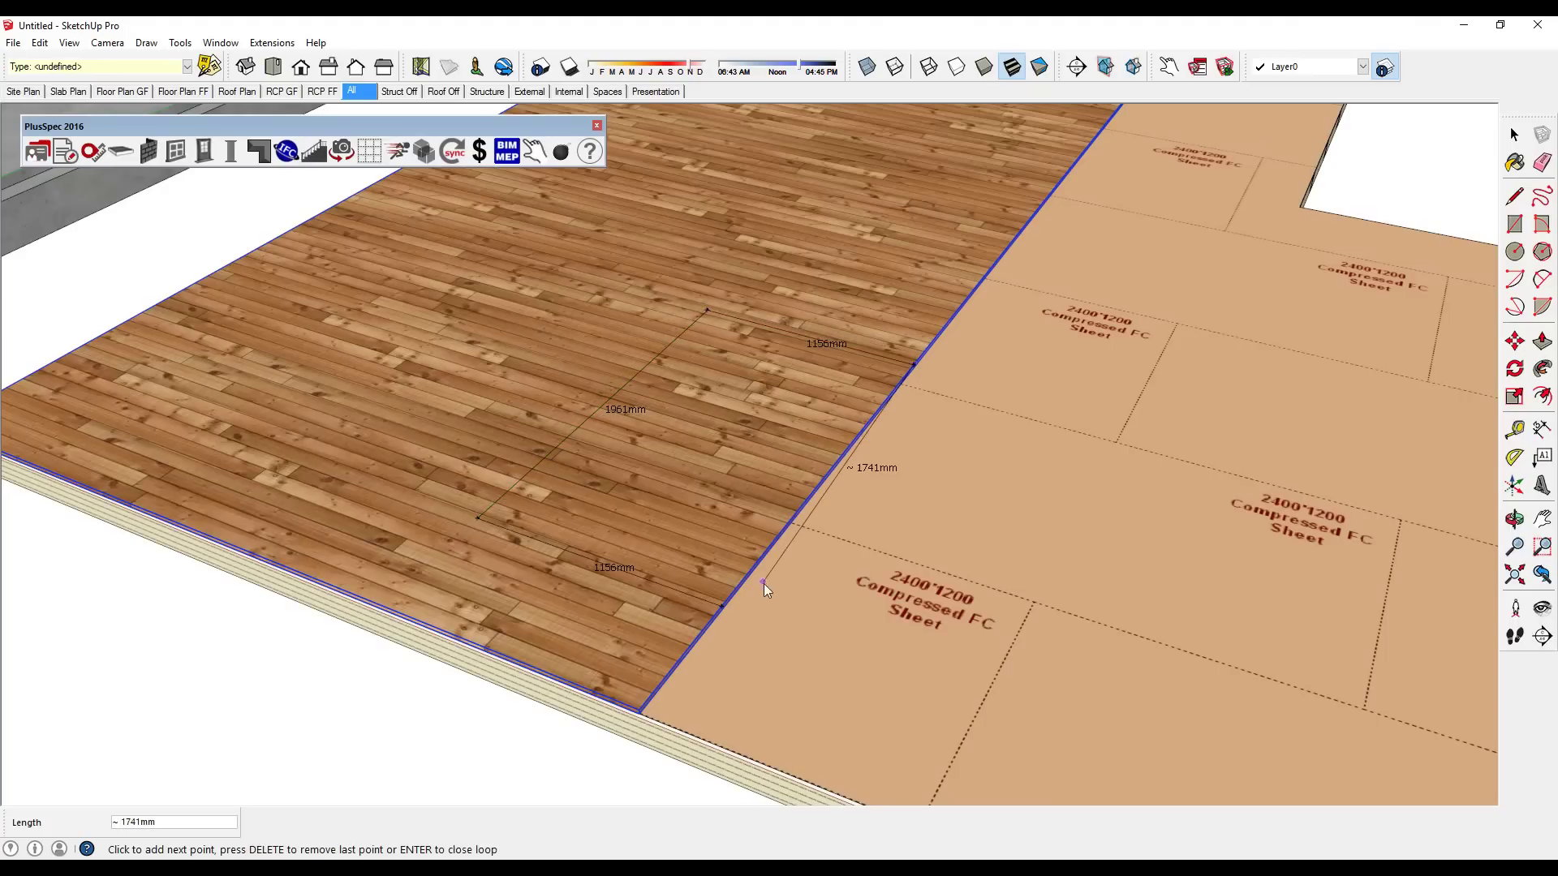
click(719, 608)
key(space)
click(506, 740)
scroll(707, 298, up, 10)
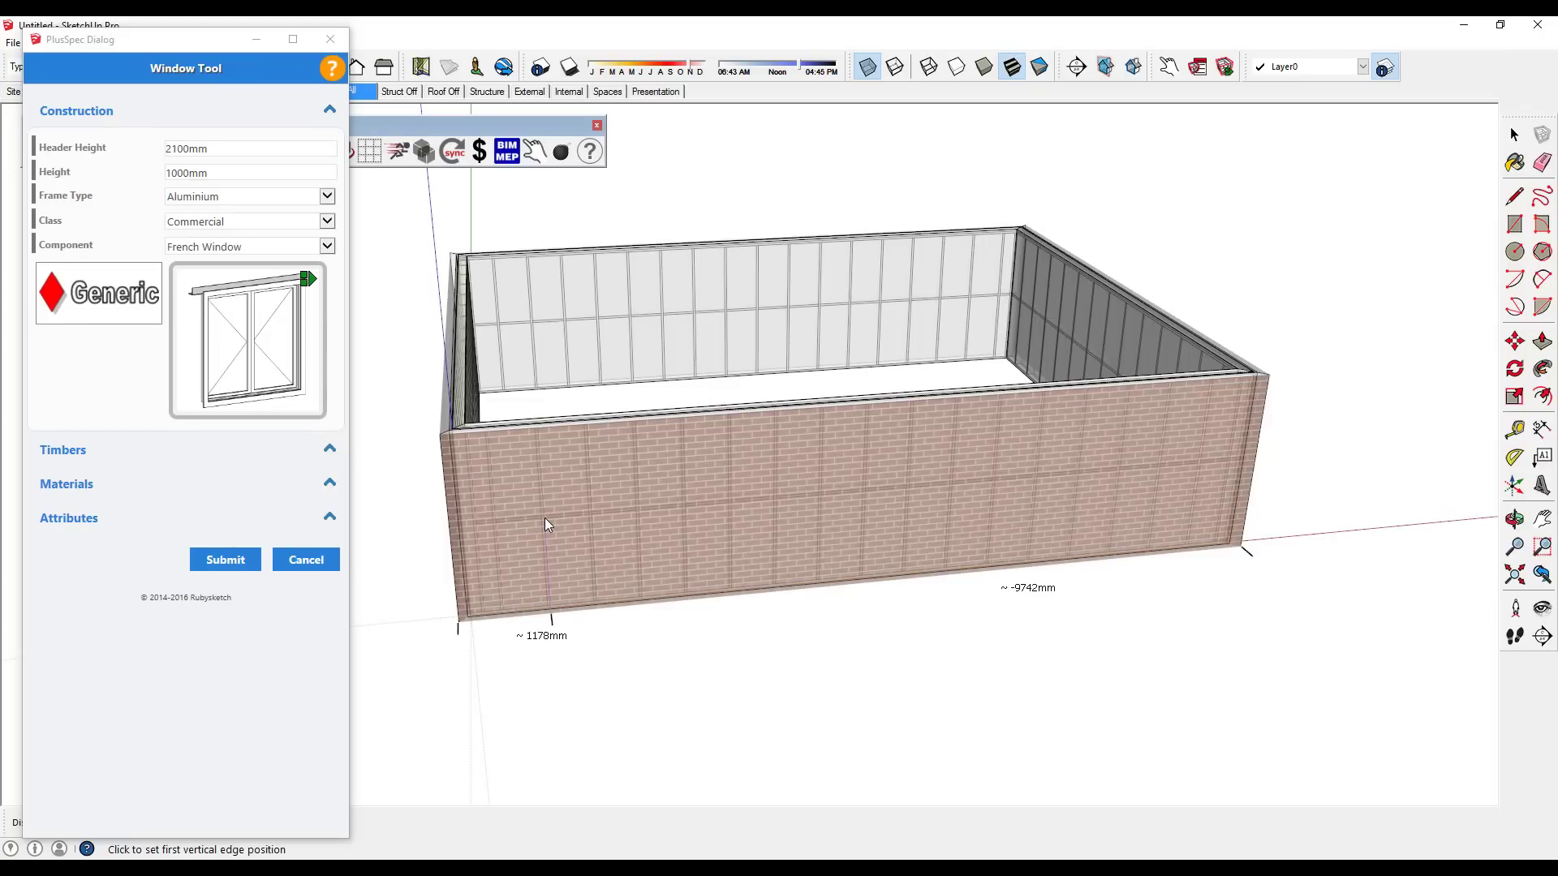
Step: Place French windows on the brick front wall, the second one on its right side
click(543, 518)
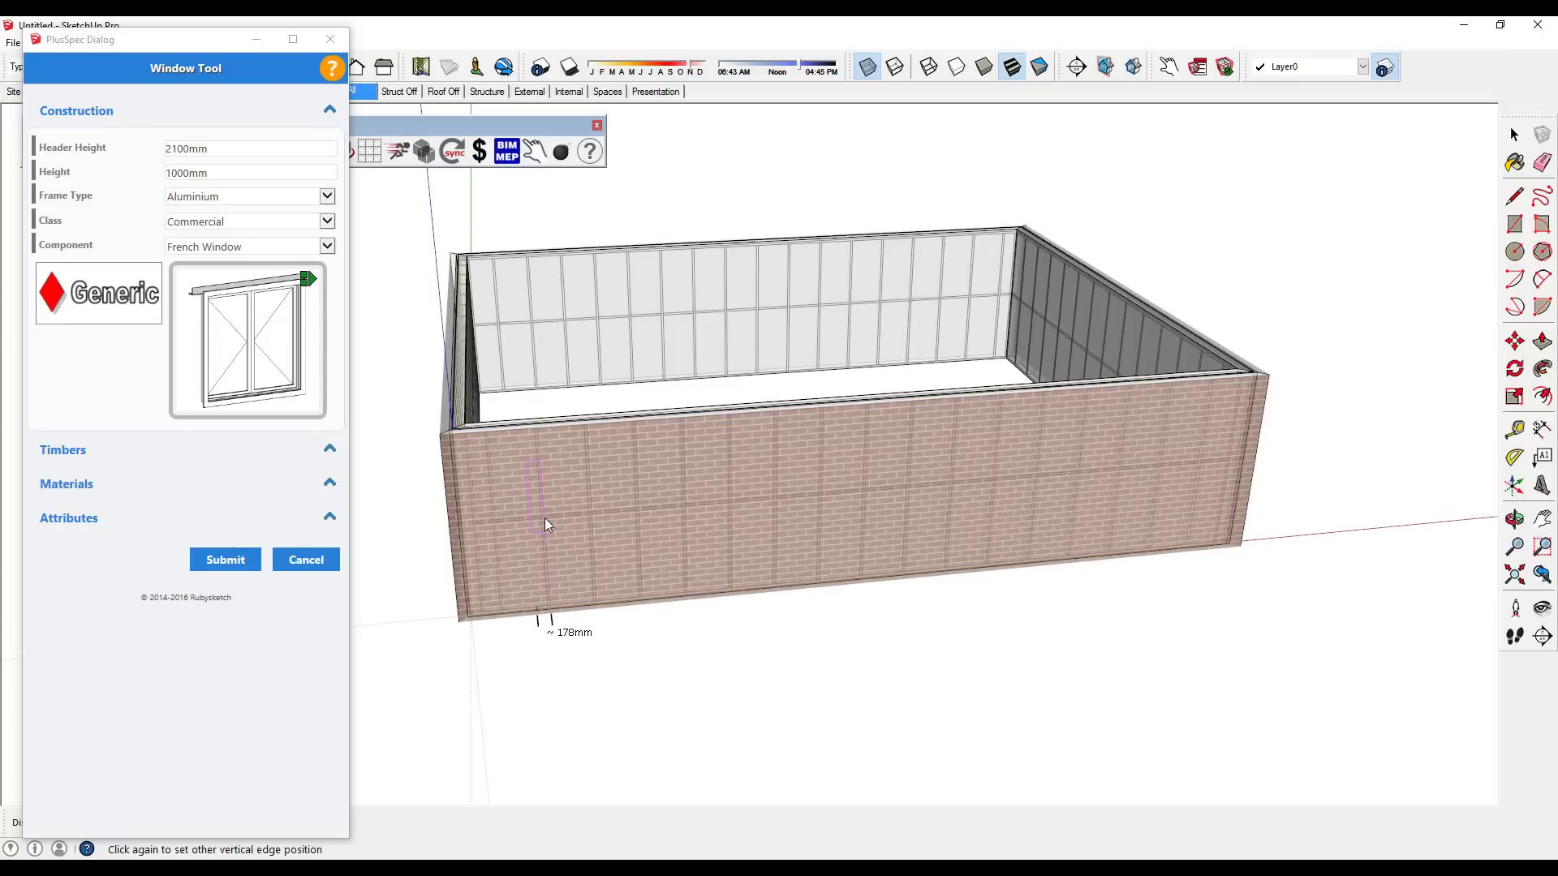
click(639, 507)
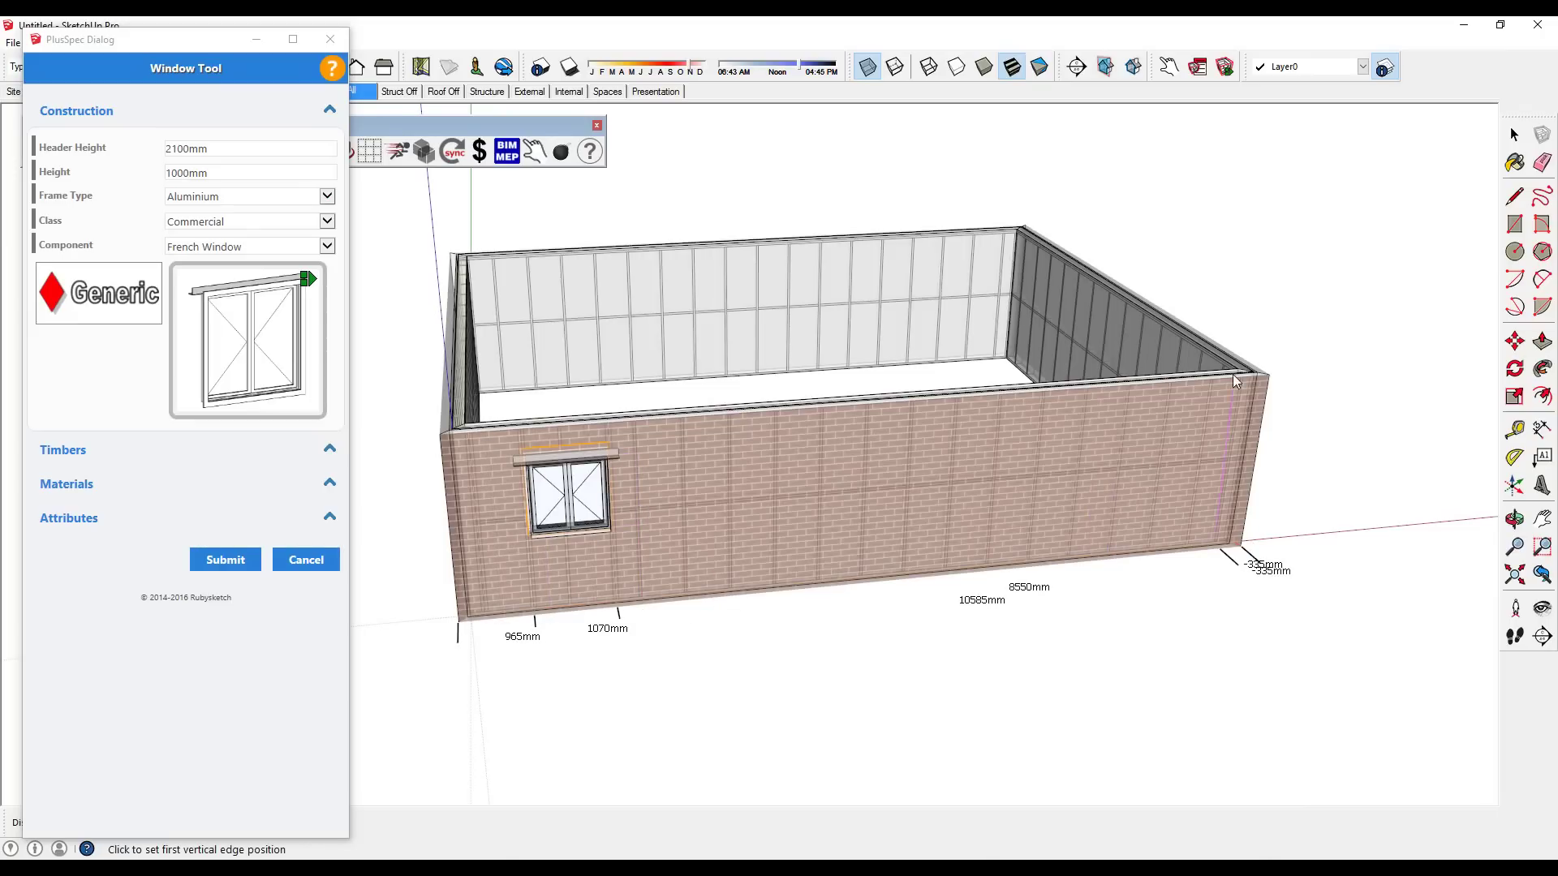
middle_drag(1238, 556, 1255, 447)
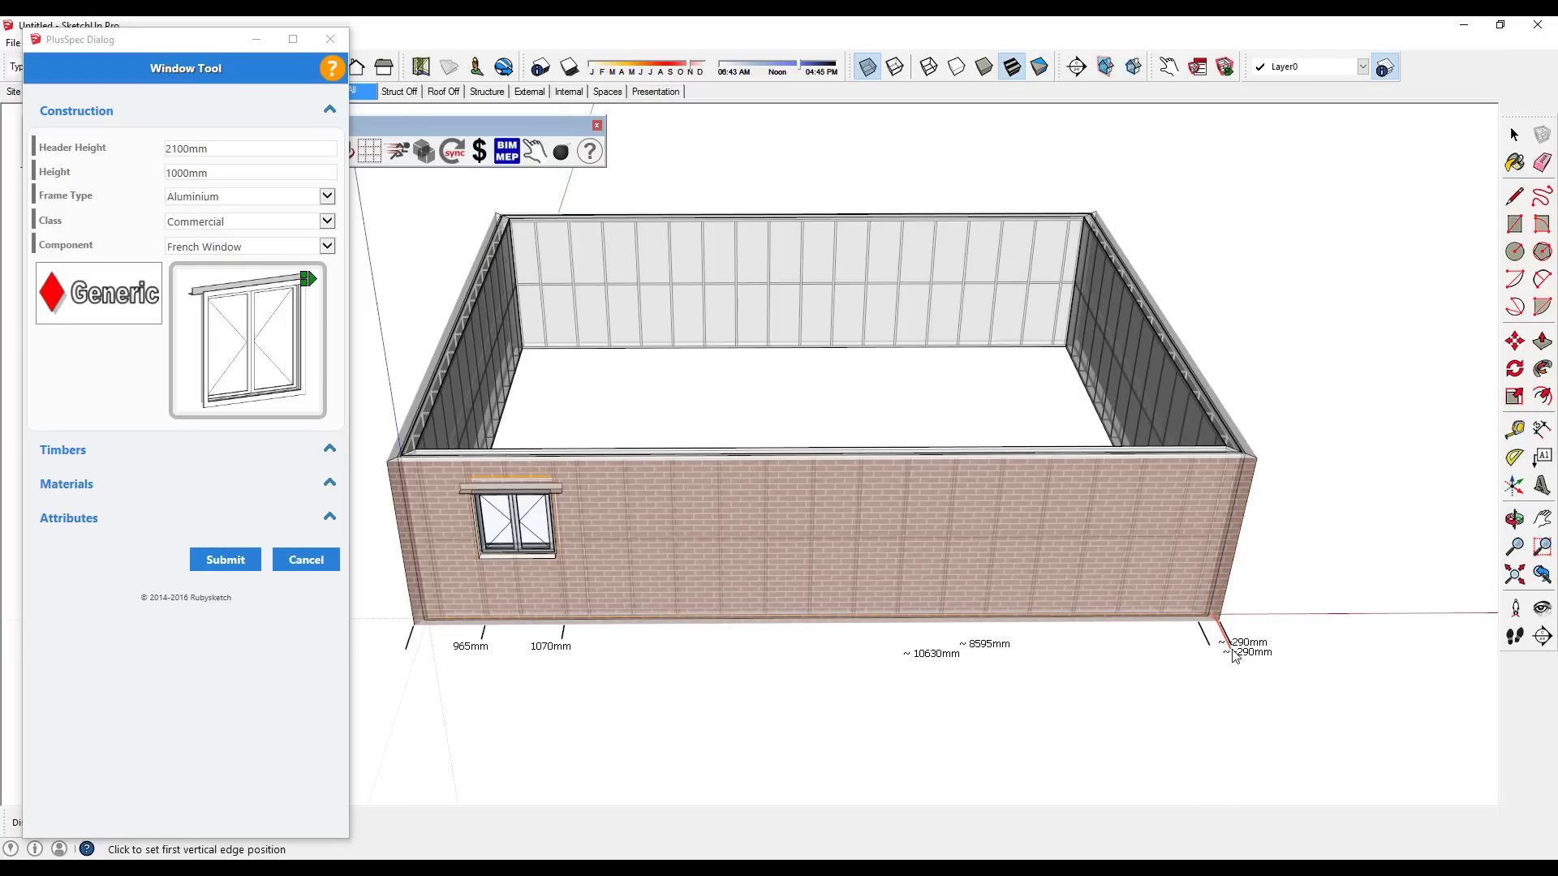
click(1178, 631)
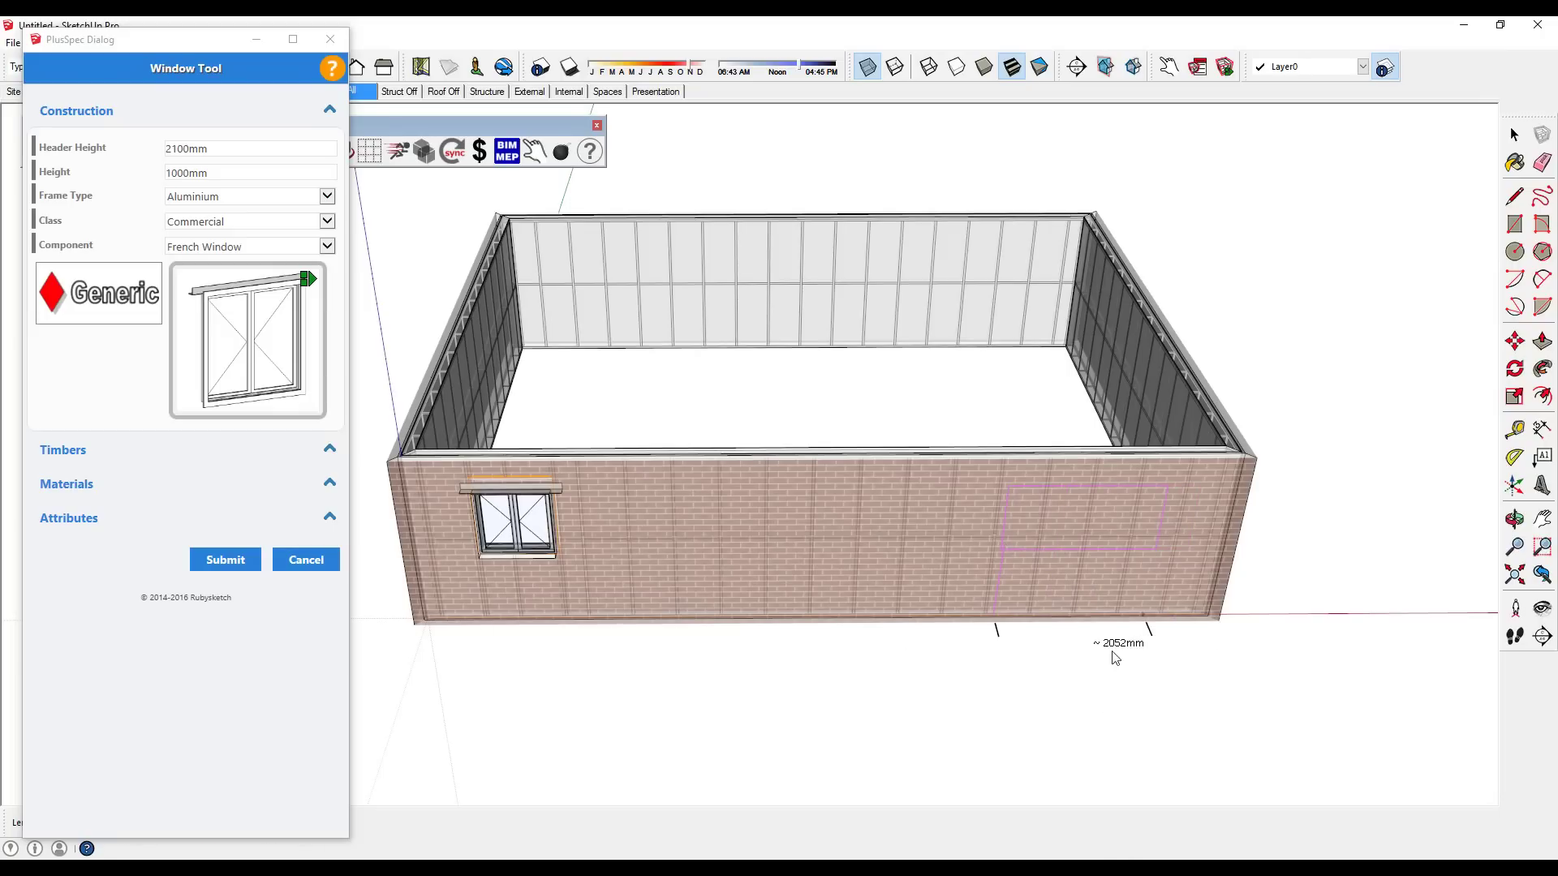
click(1004, 545)
middle_drag(967, 566, 956, 523)
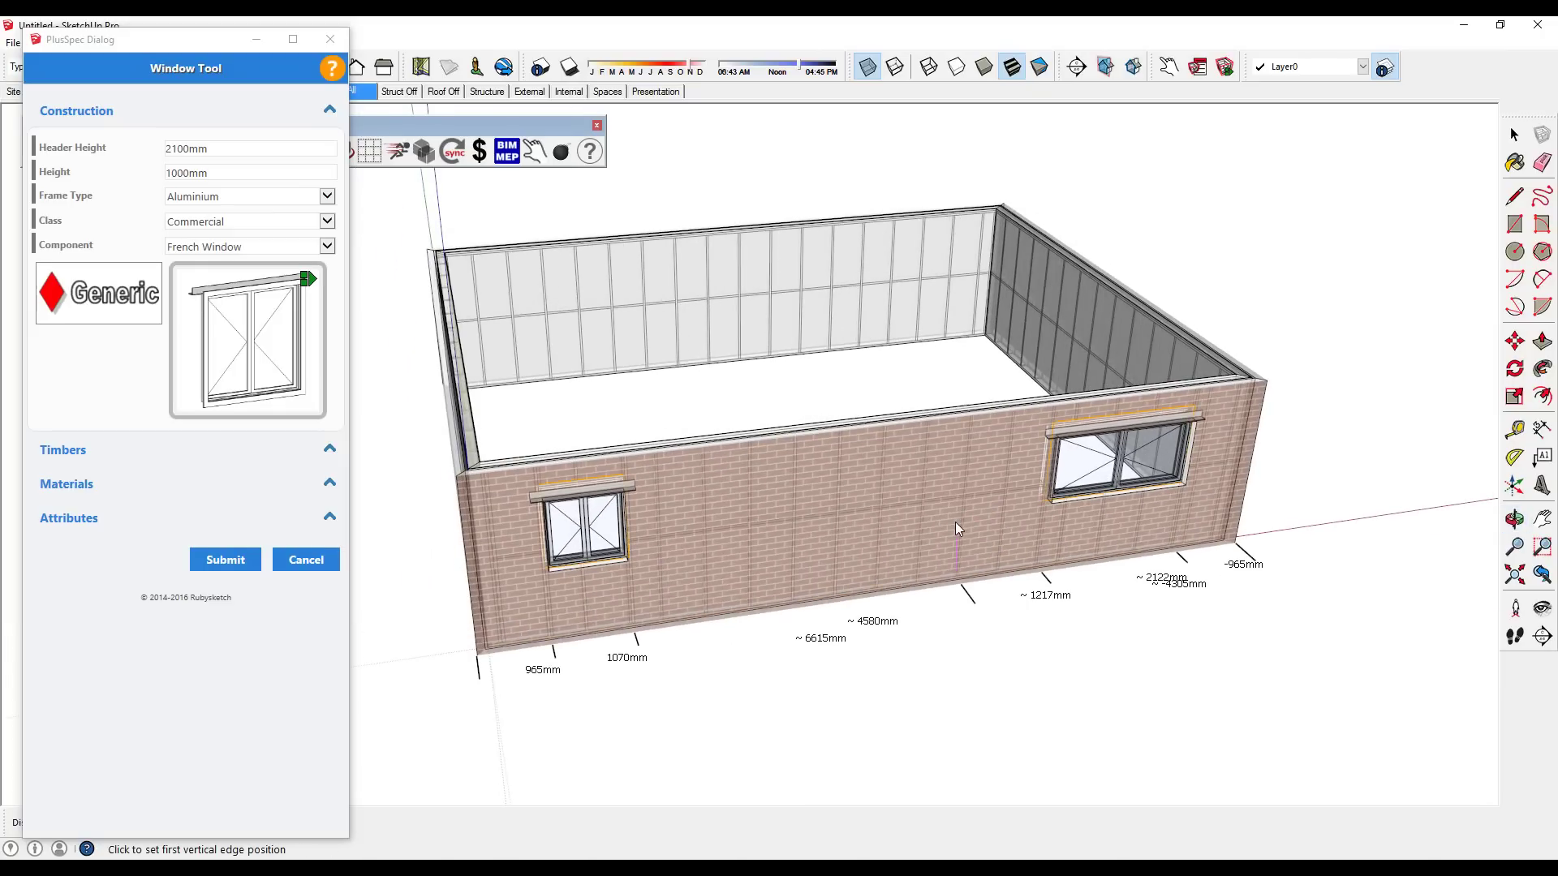
key(Escape)
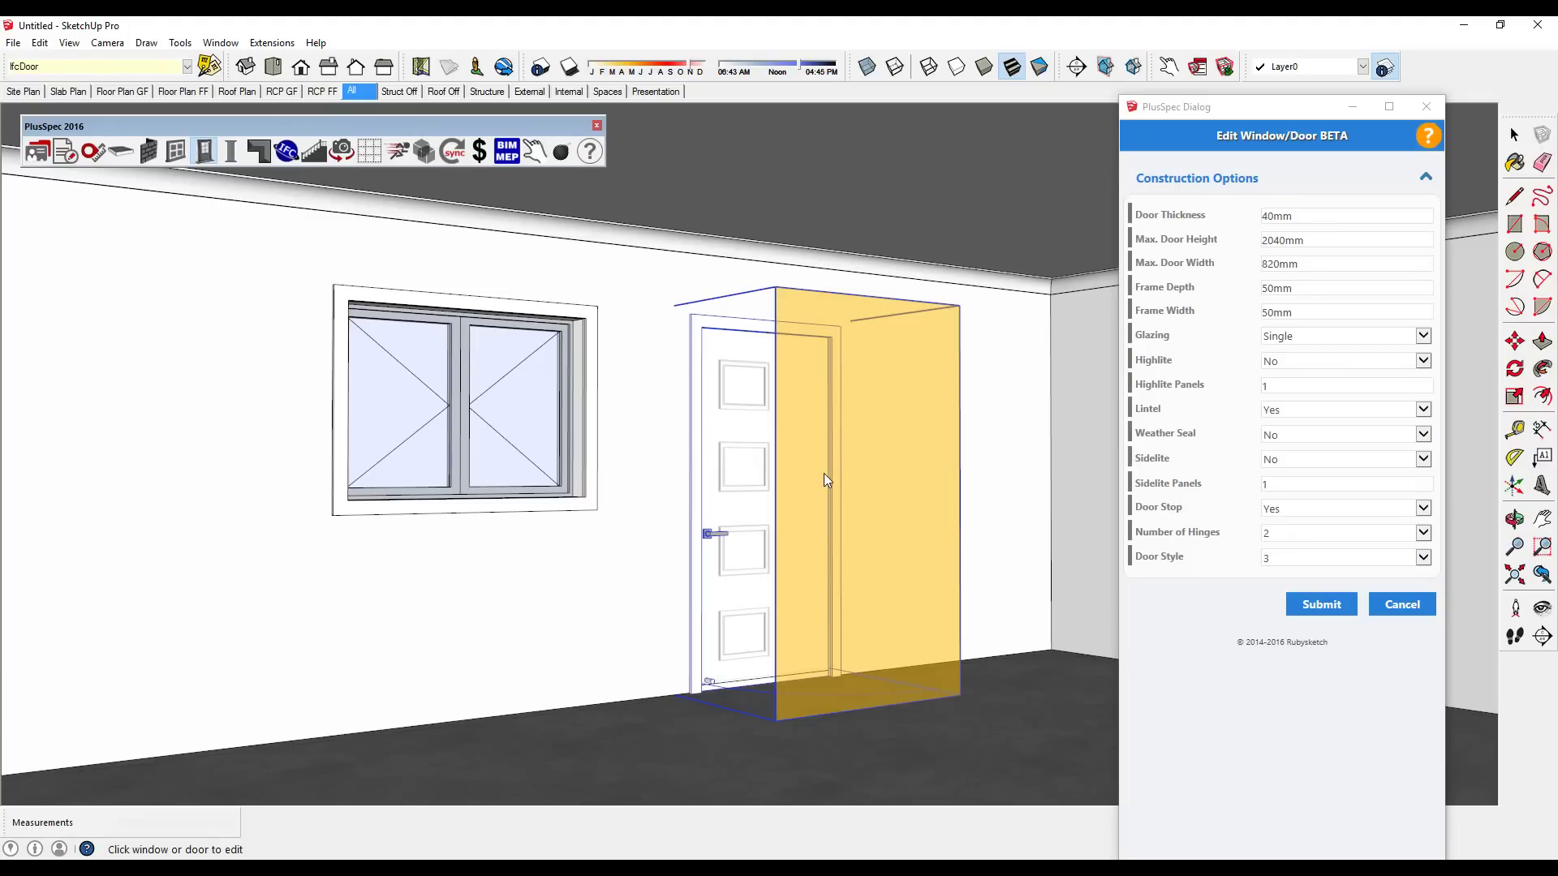
Step: Change the interior door to door style 2
click(1310, 558)
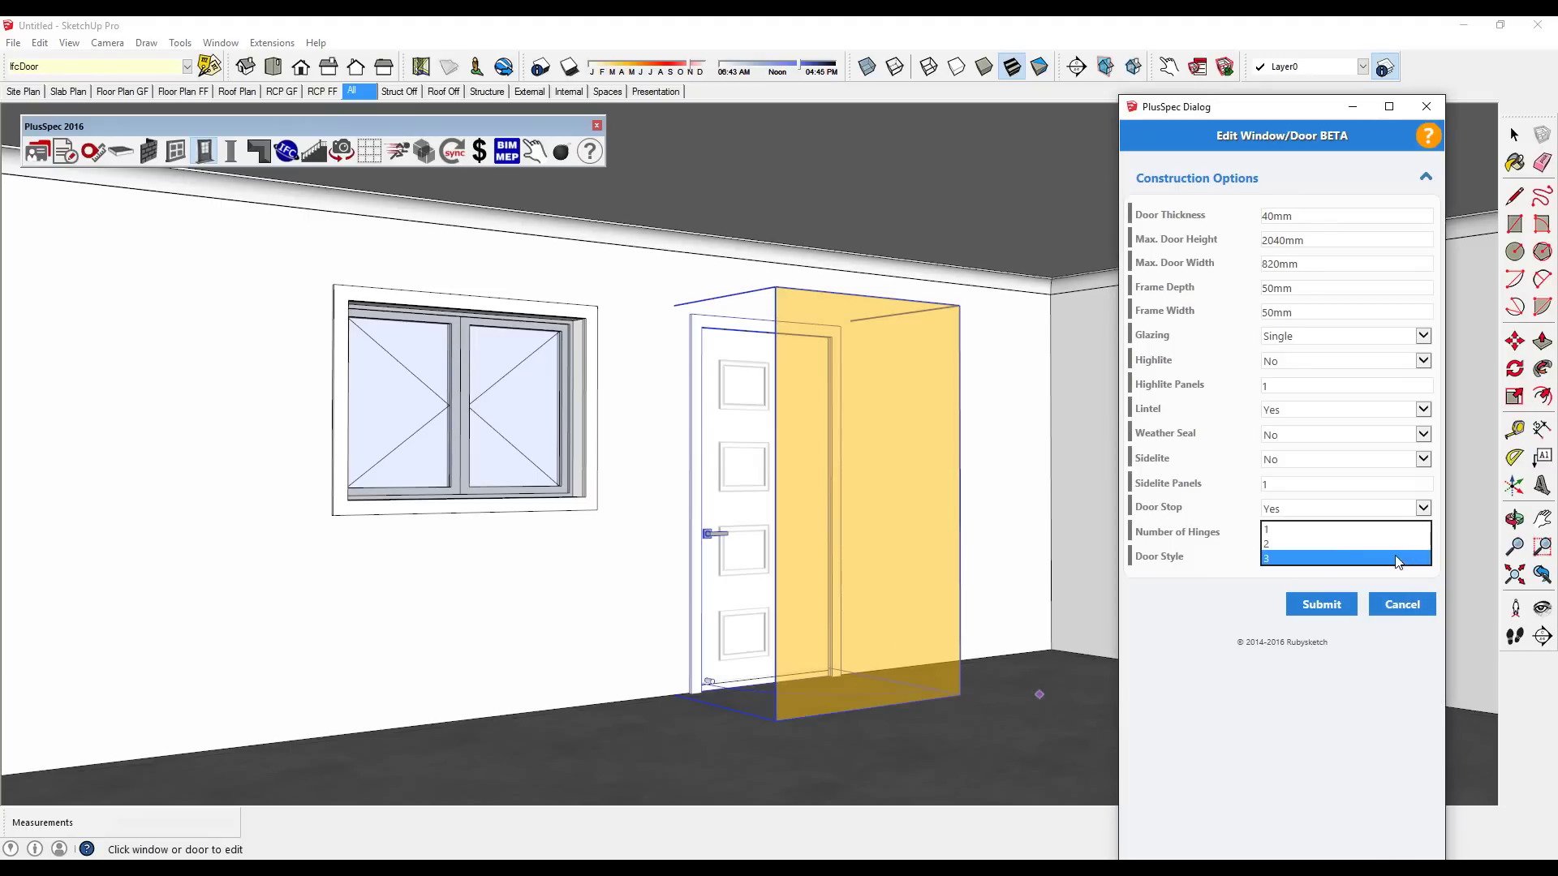
click(1331, 540)
click(1324, 607)
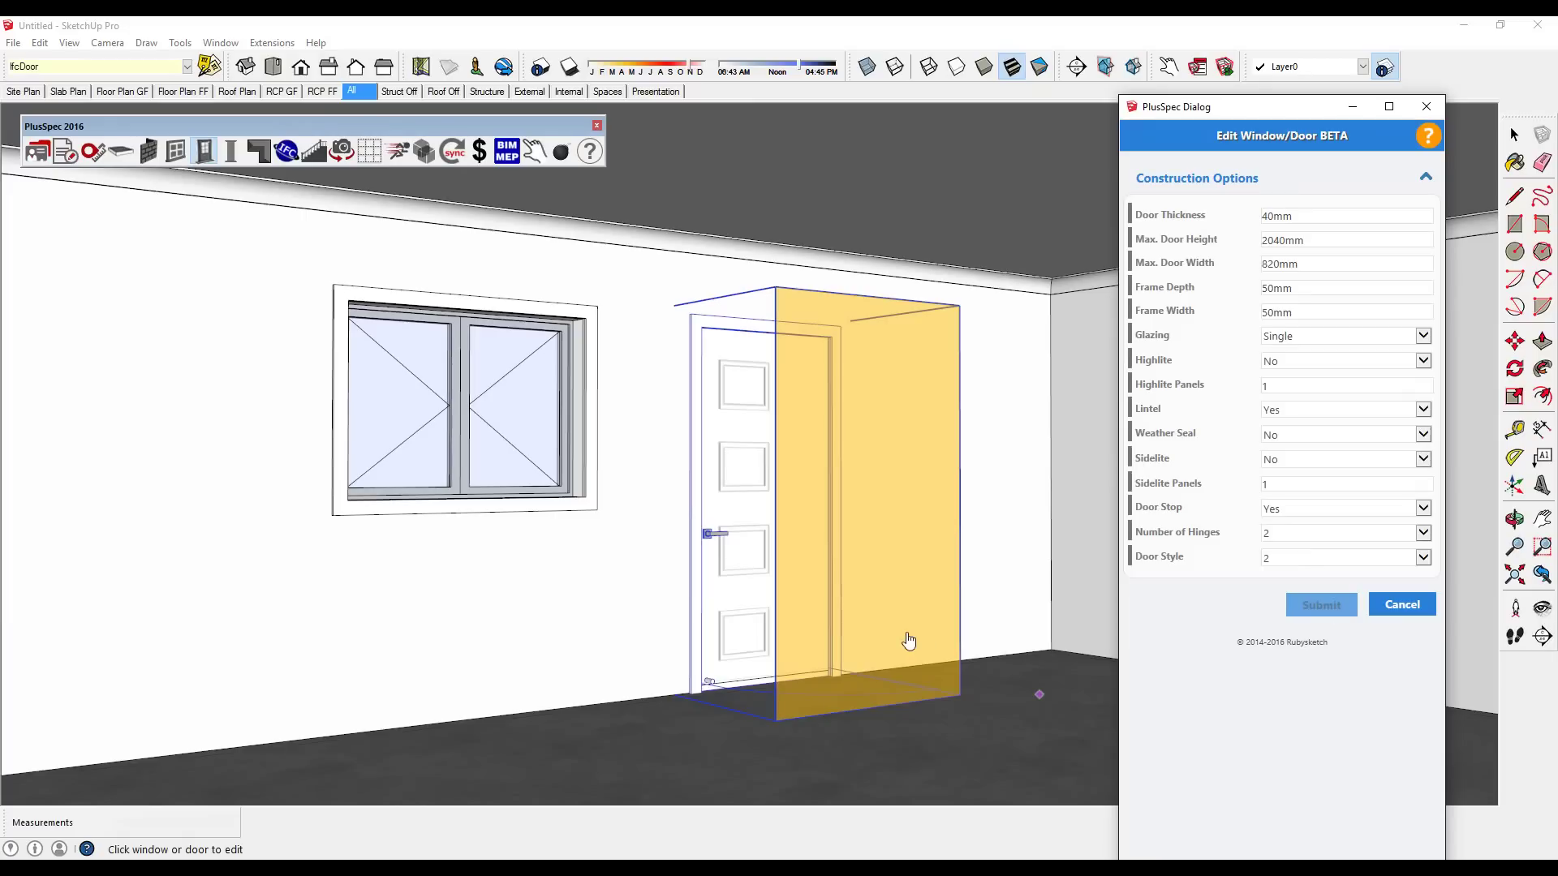
Step: Swing a window sash partly open with the PlusSpec Interact tool
middle_drag(435, 389, 388, 452)
scroll(388, 453, up, 3)
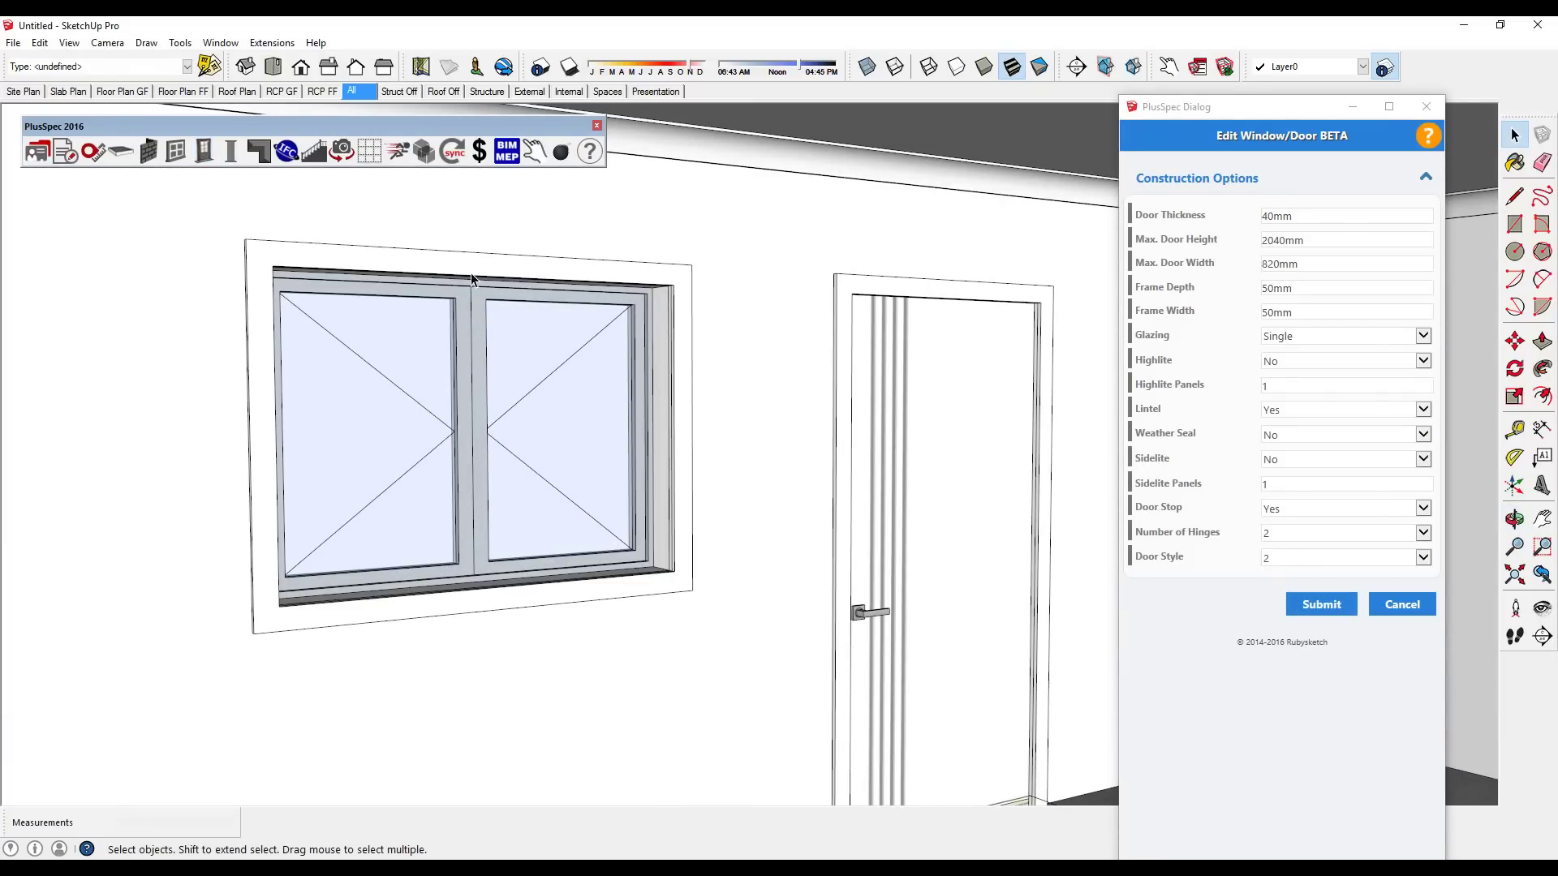
click(533, 152)
click(584, 489)
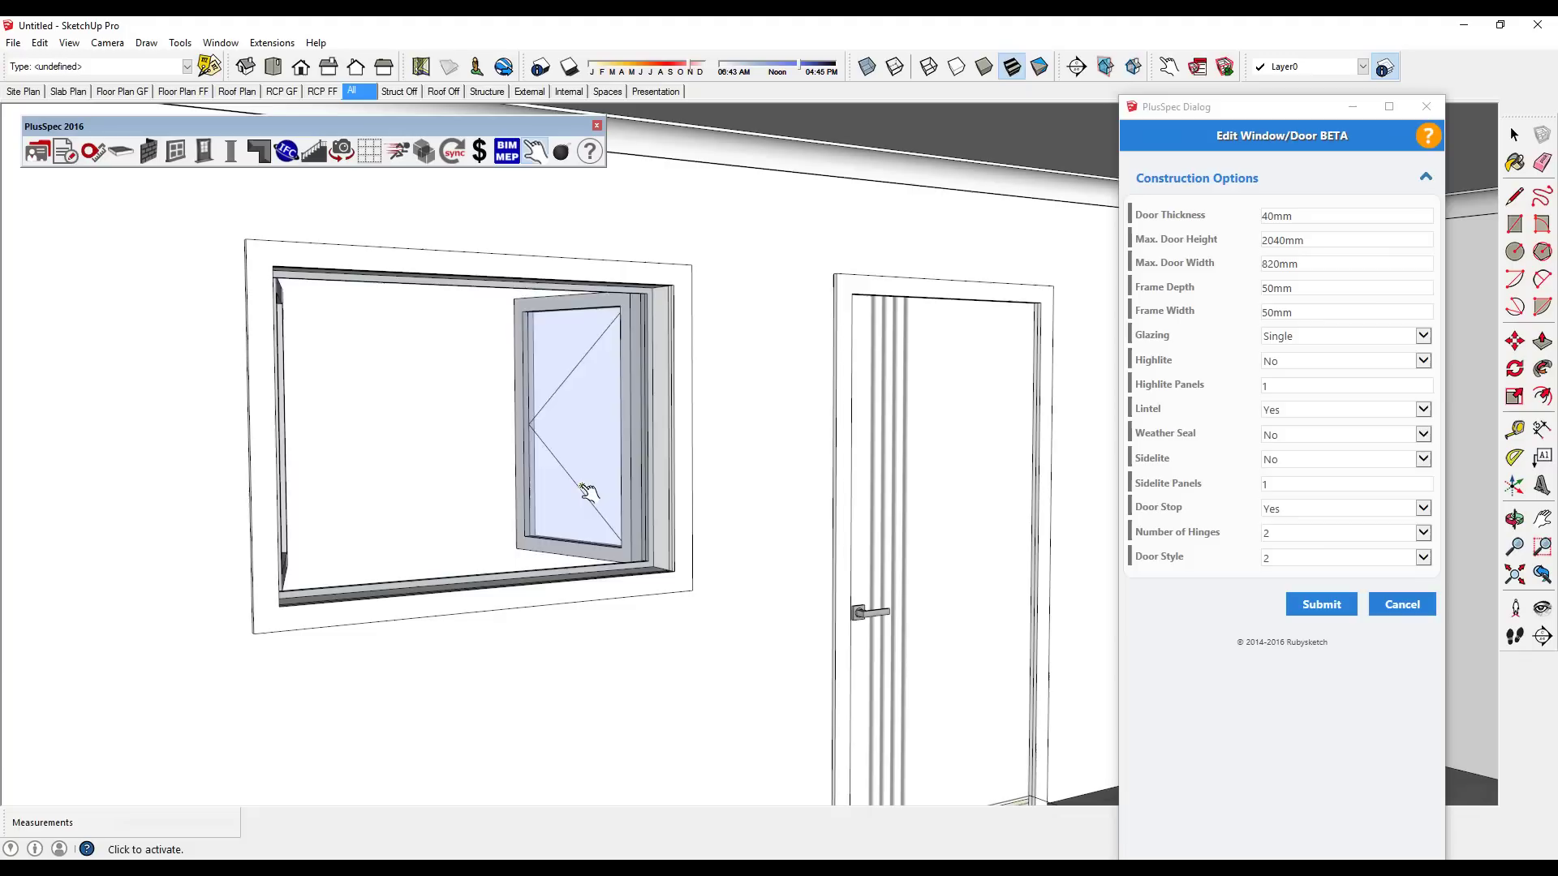
click(584, 488)
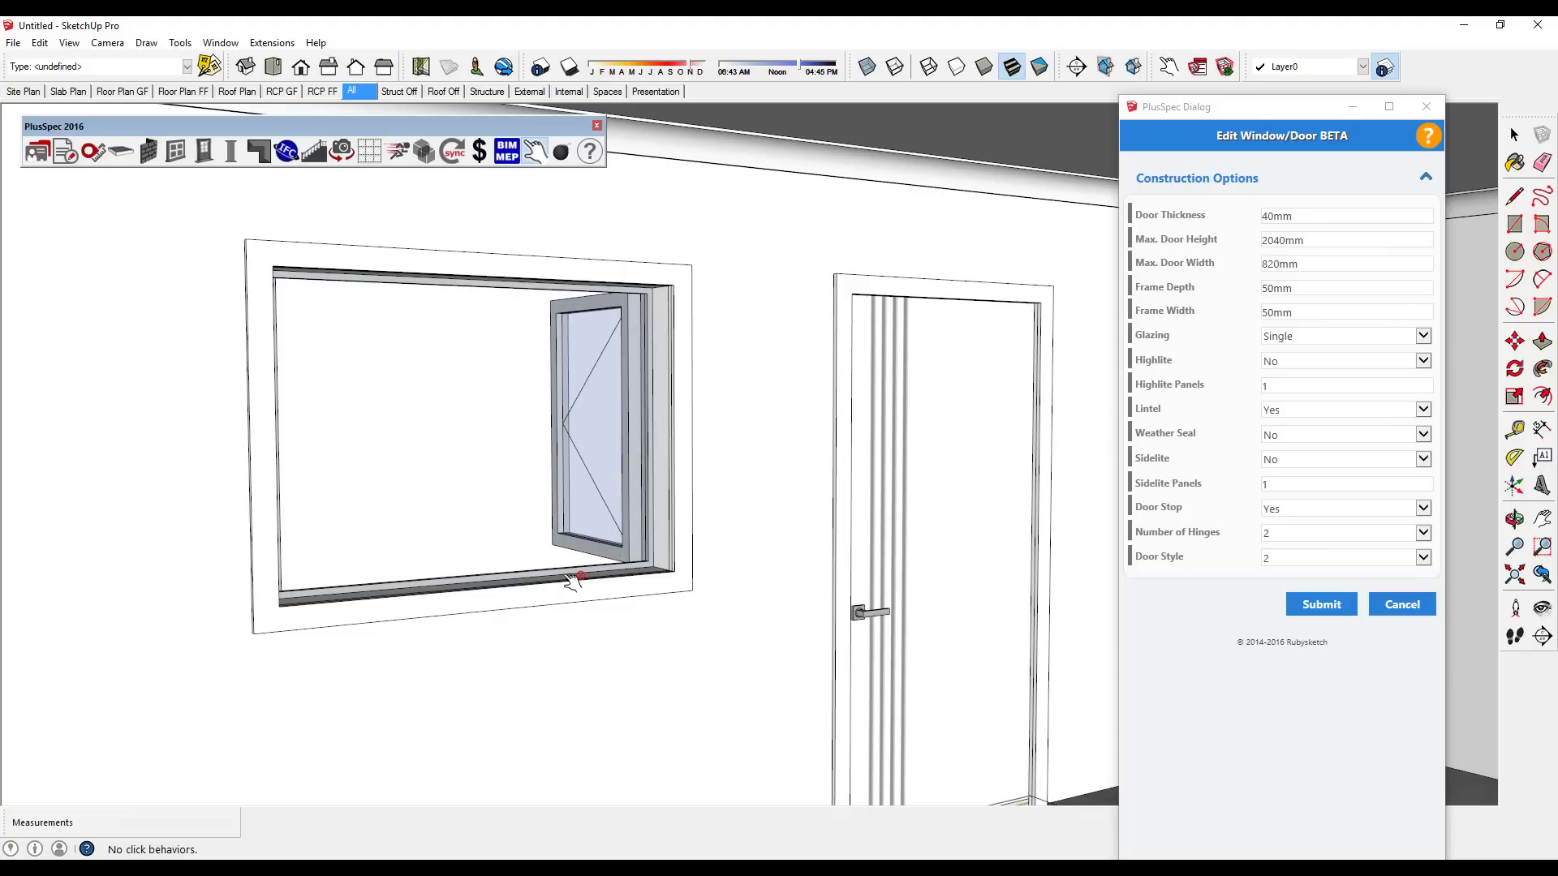
middle_drag(574, 580, 536, 619)
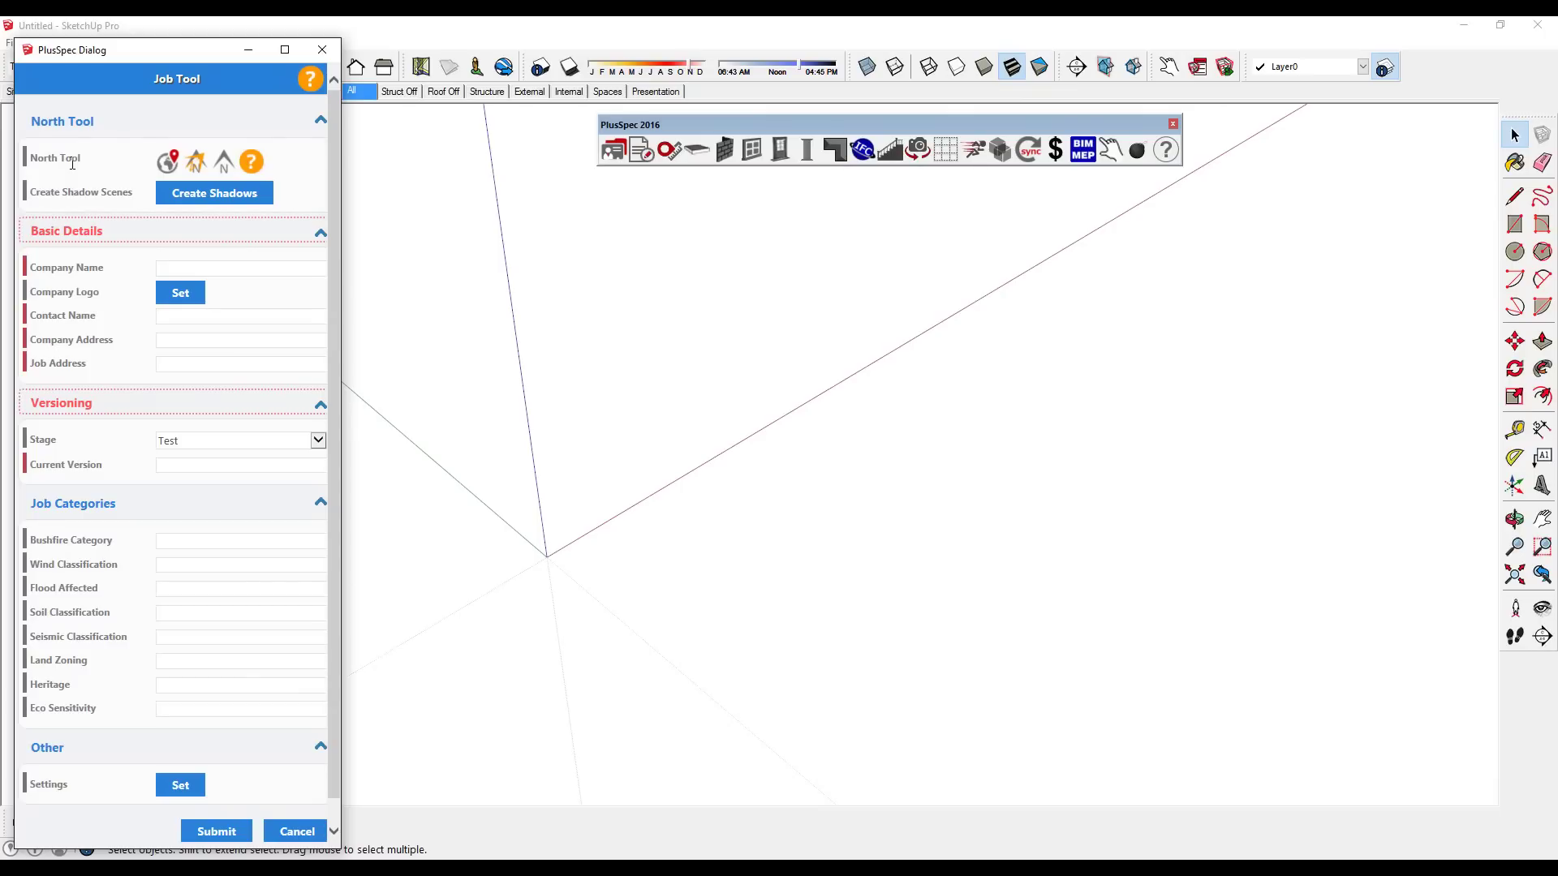
Step: Add a geo location for 75001 Paris and grab the selected Louvre map region
click(170, 162)
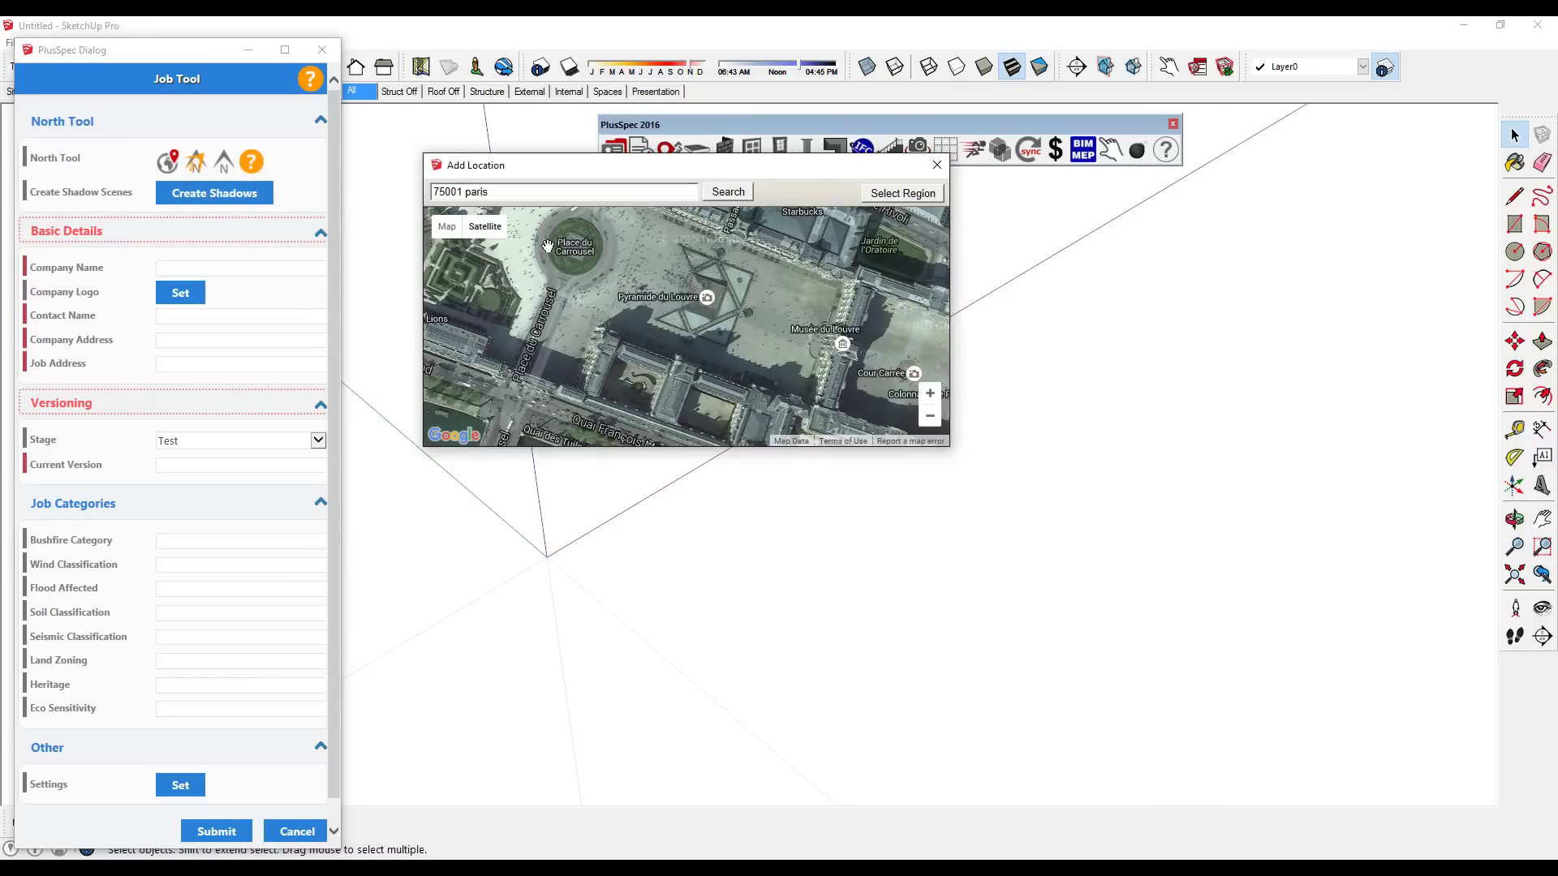
click(906, 198)
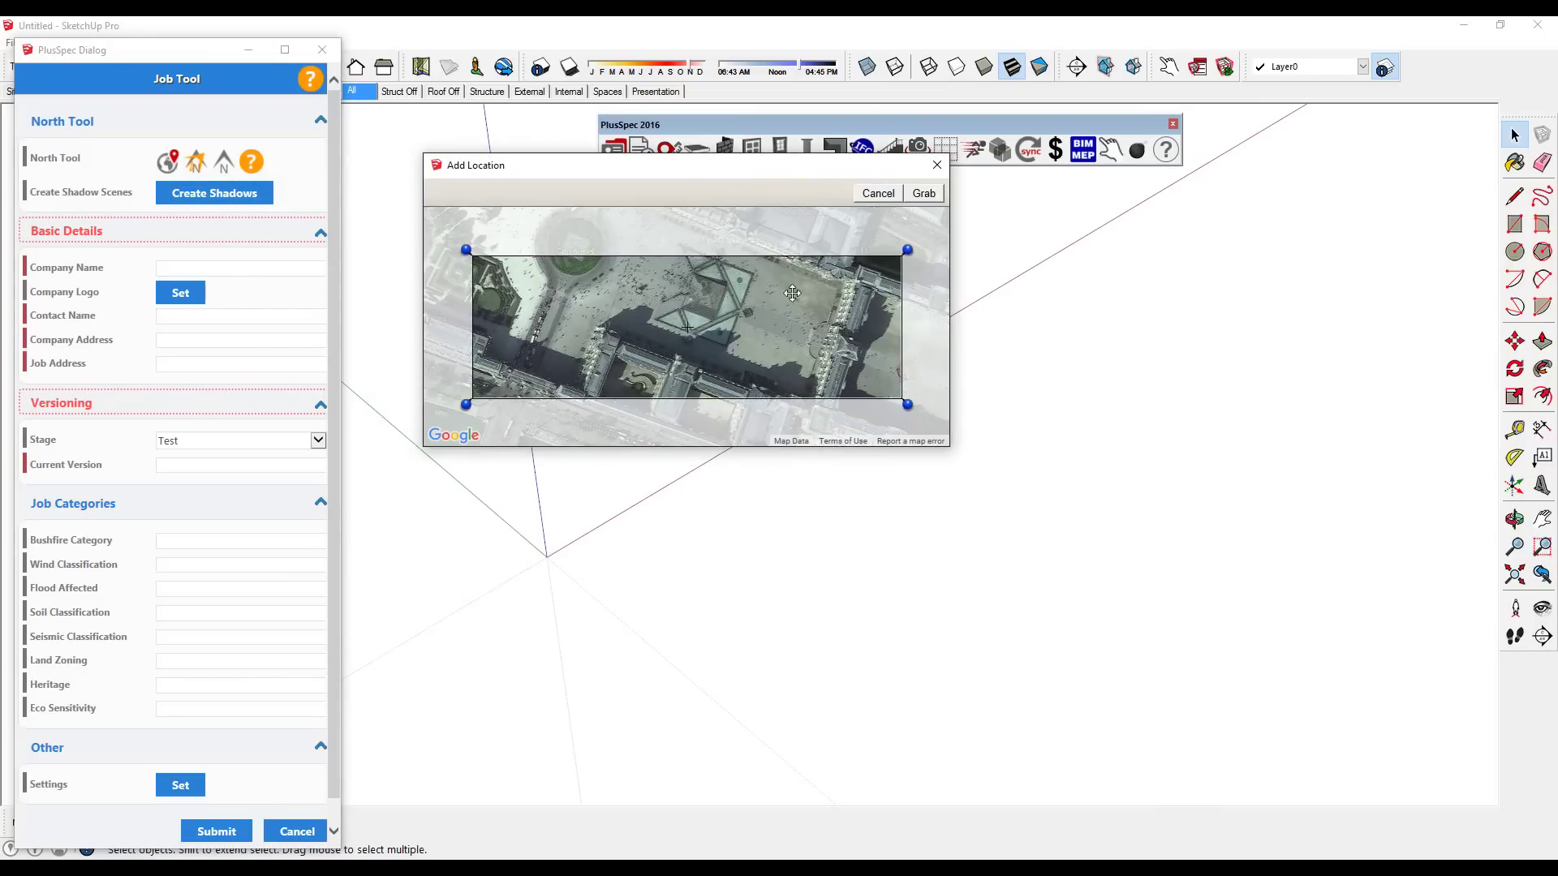
click(924, 195)
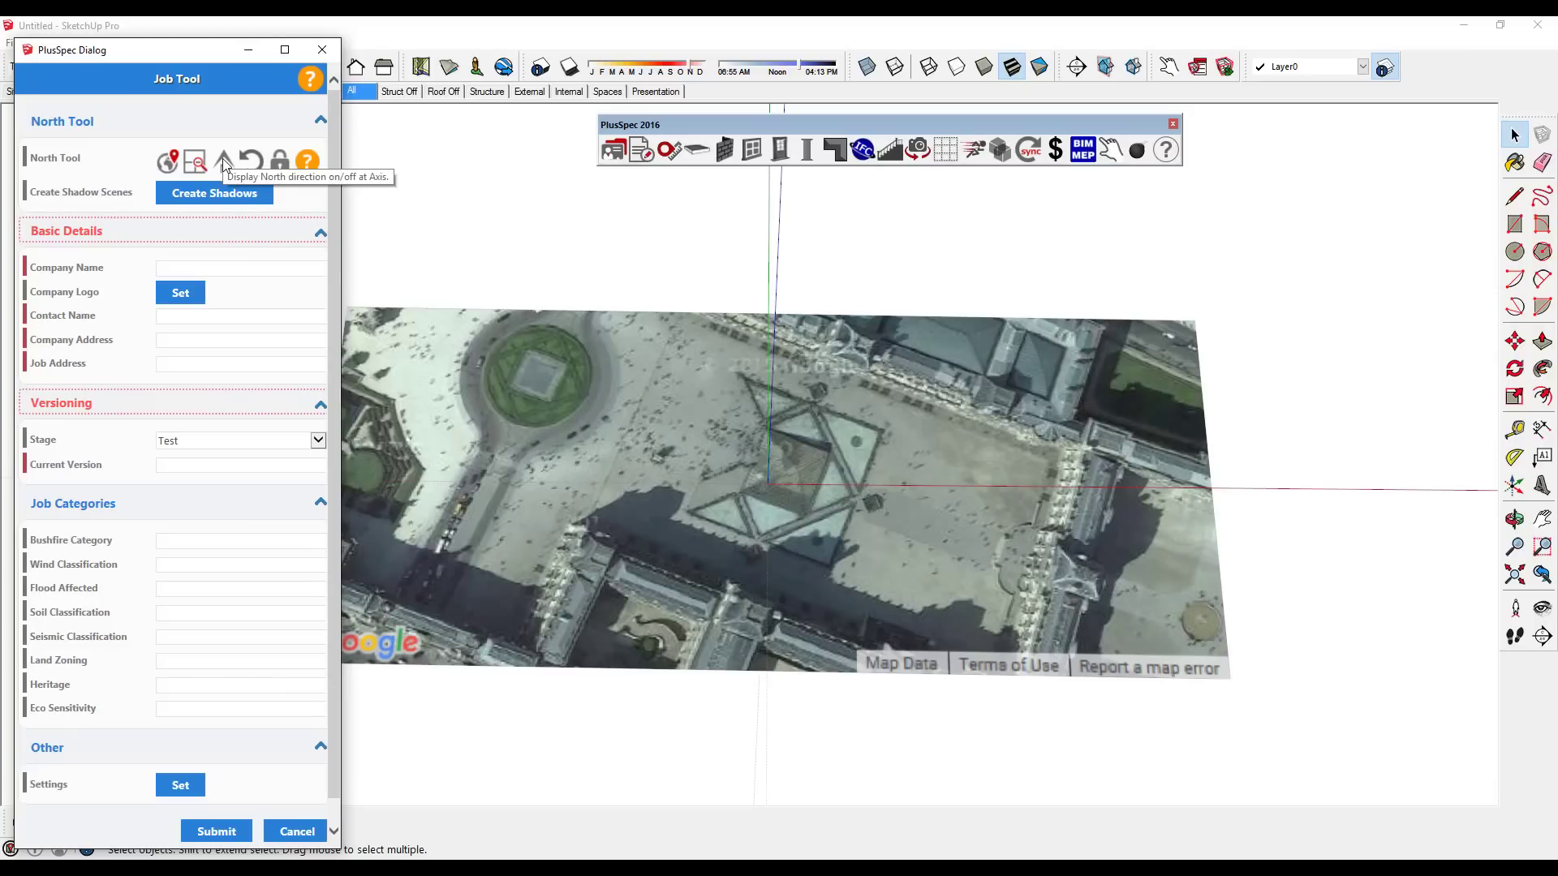
Step: Display the project's north direction as an orange line on the Louvre map
click(223, 159)
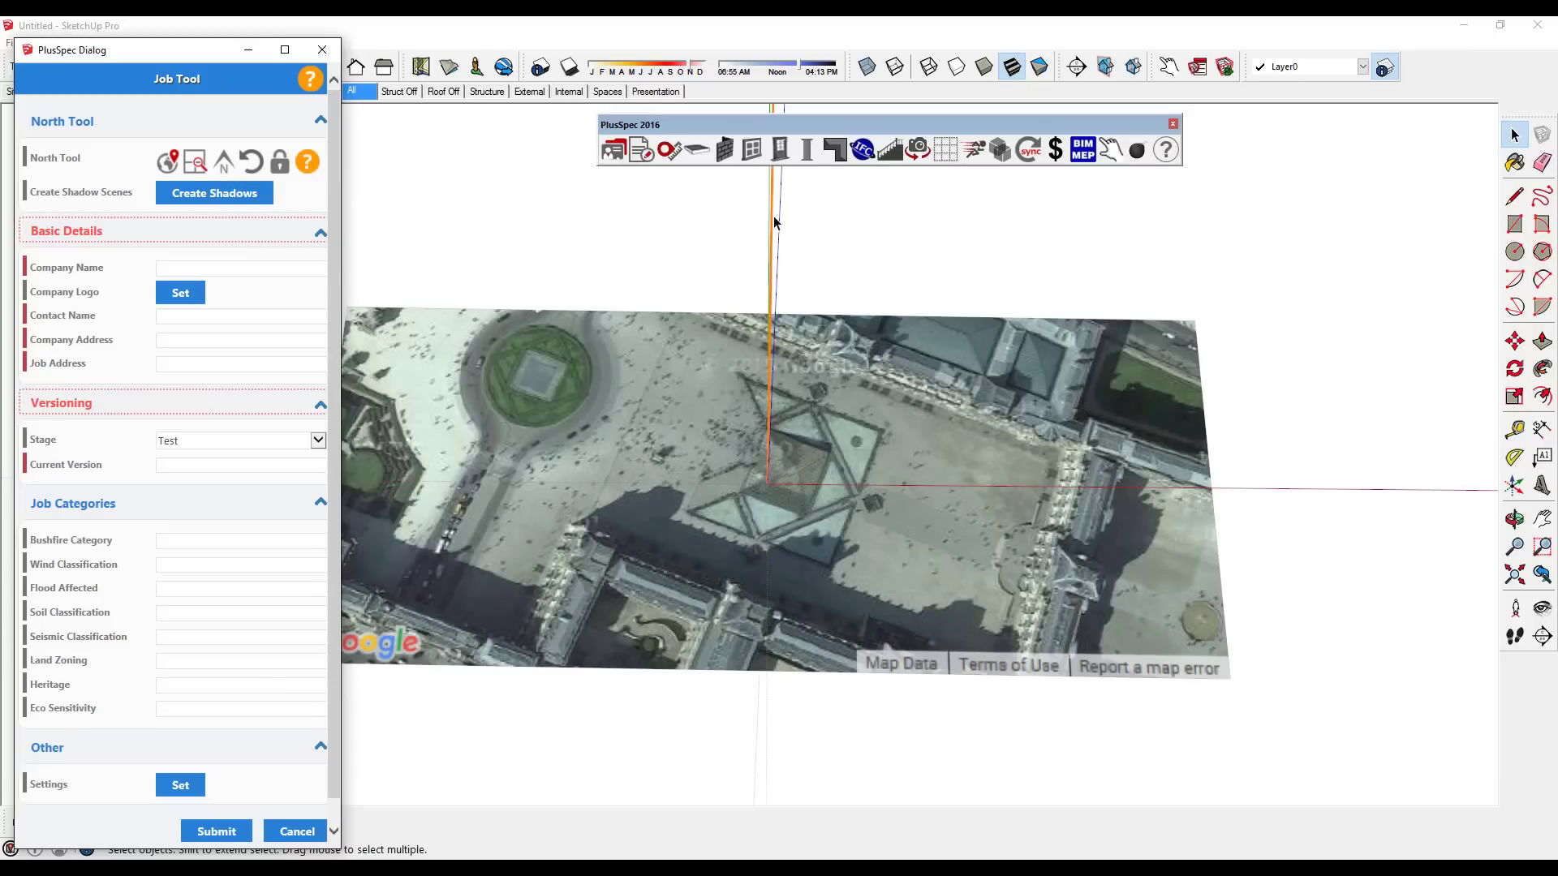
click(762, 454)
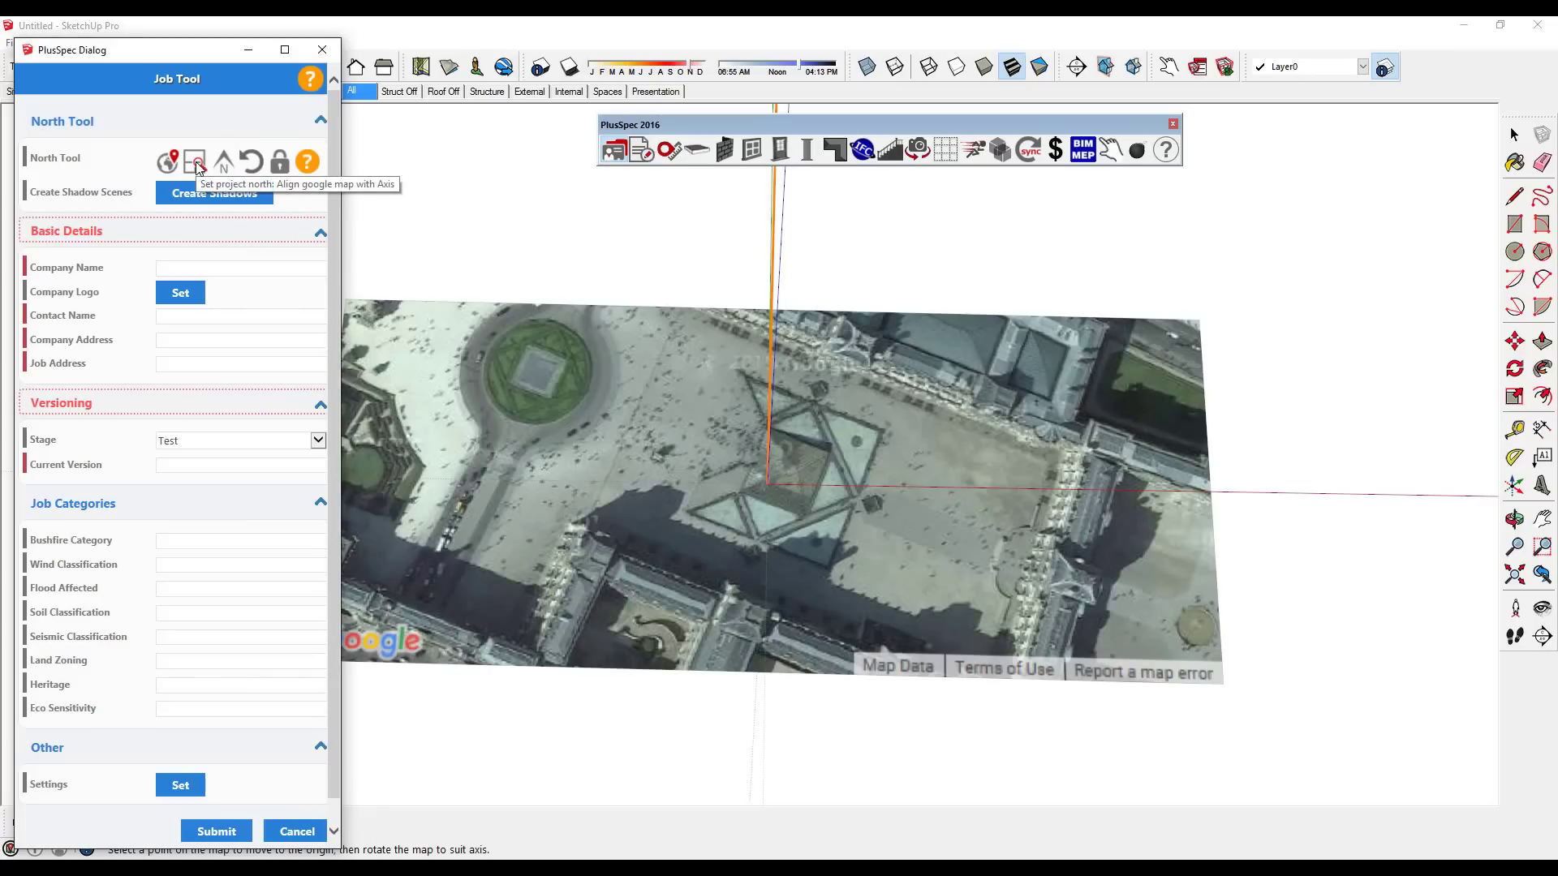
Step: Move a map point to the origin and rotate the map to square the pyramid with the red axis
scroll(742, 519, up, 4)
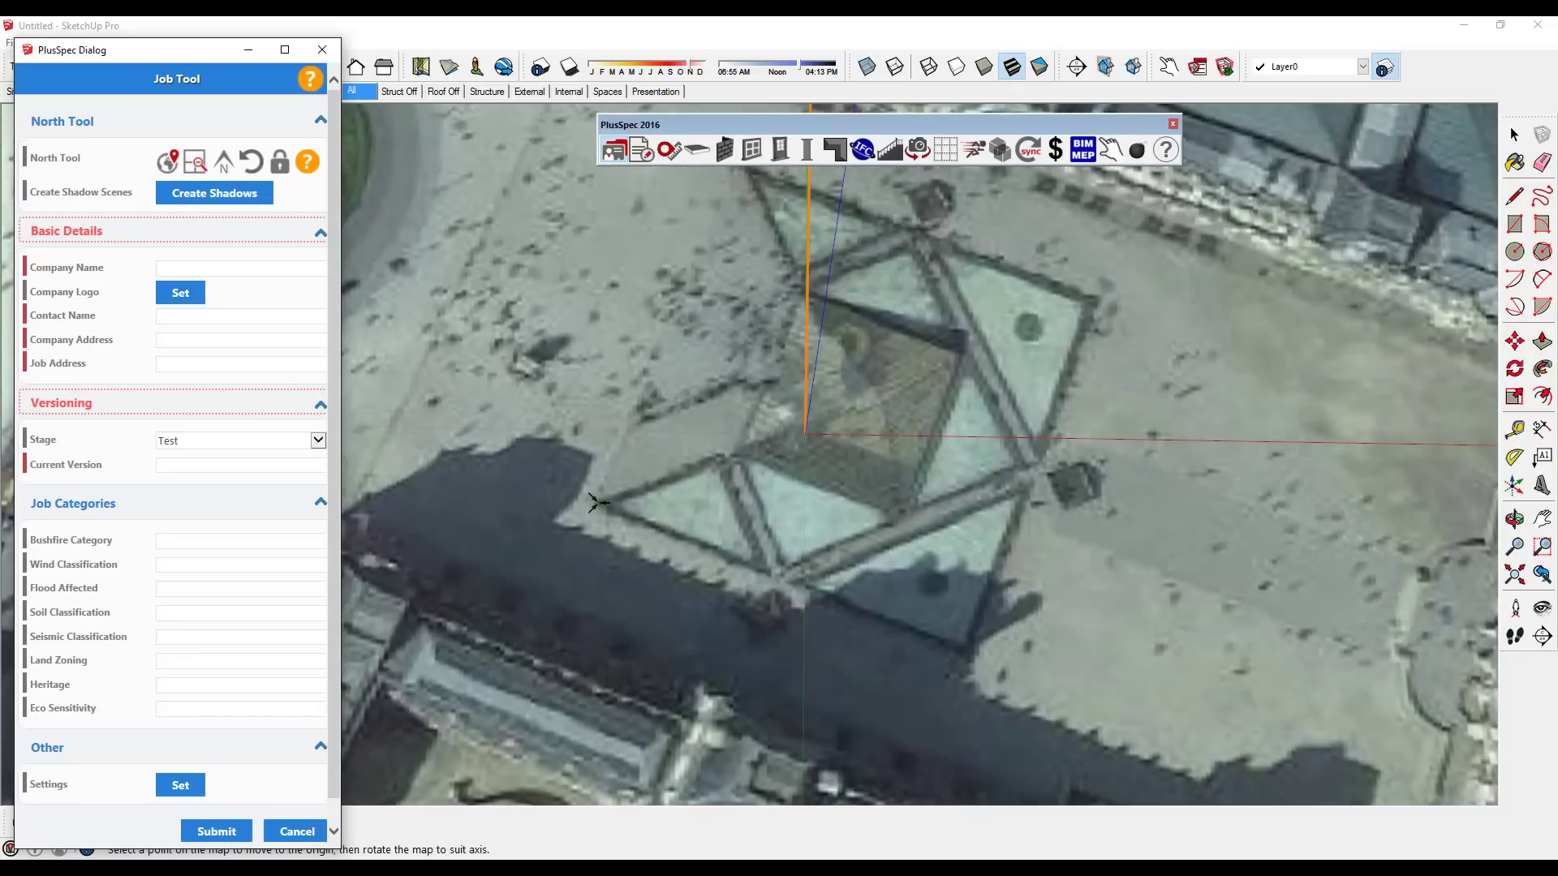
click(597, 503)
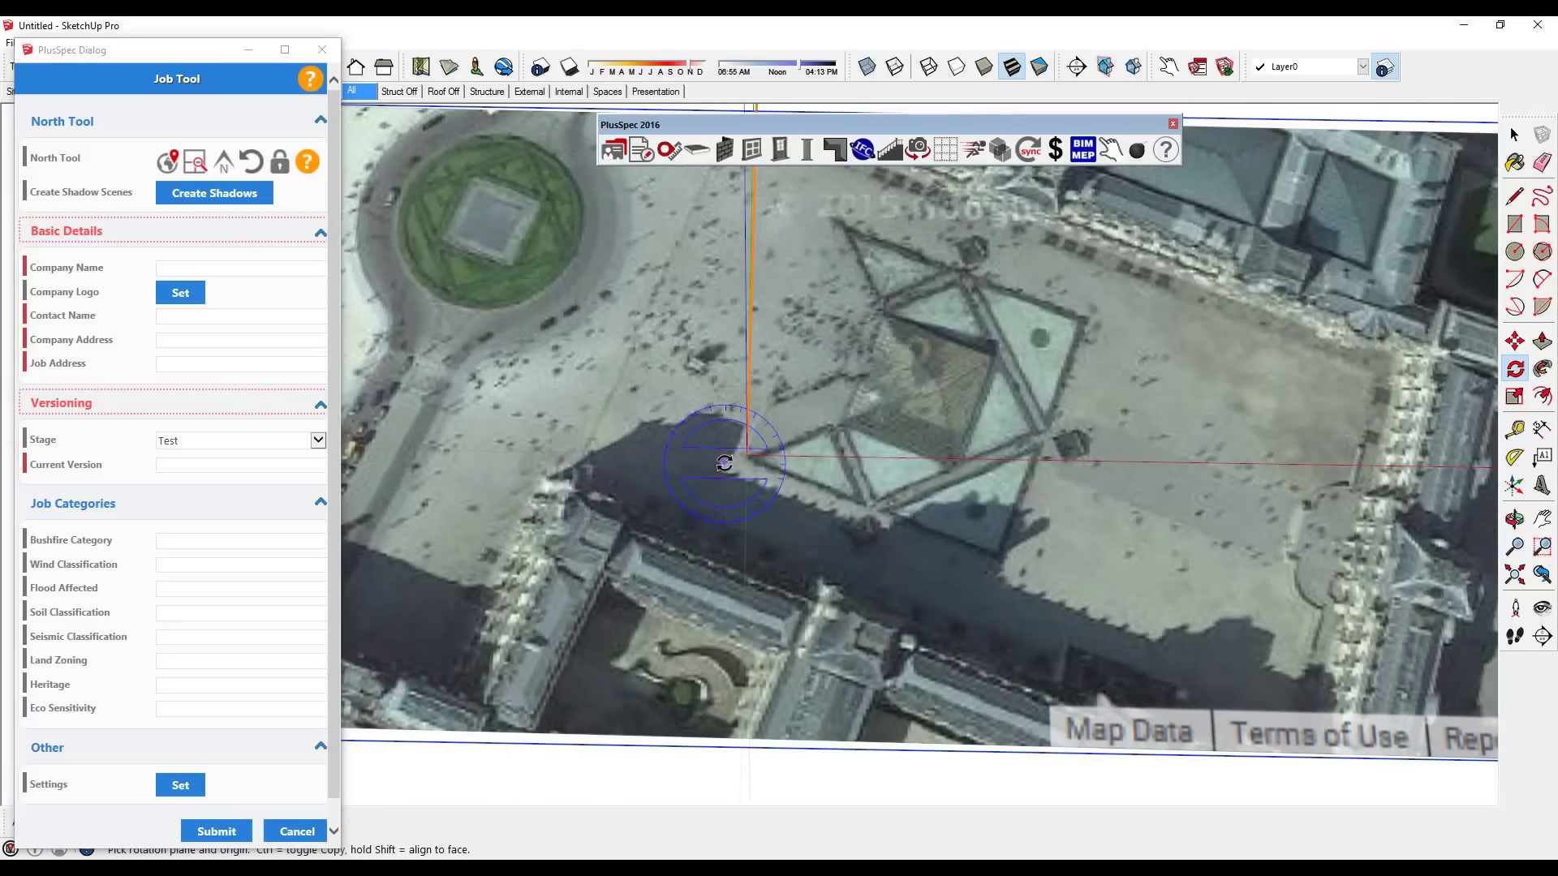
click(747, 456)
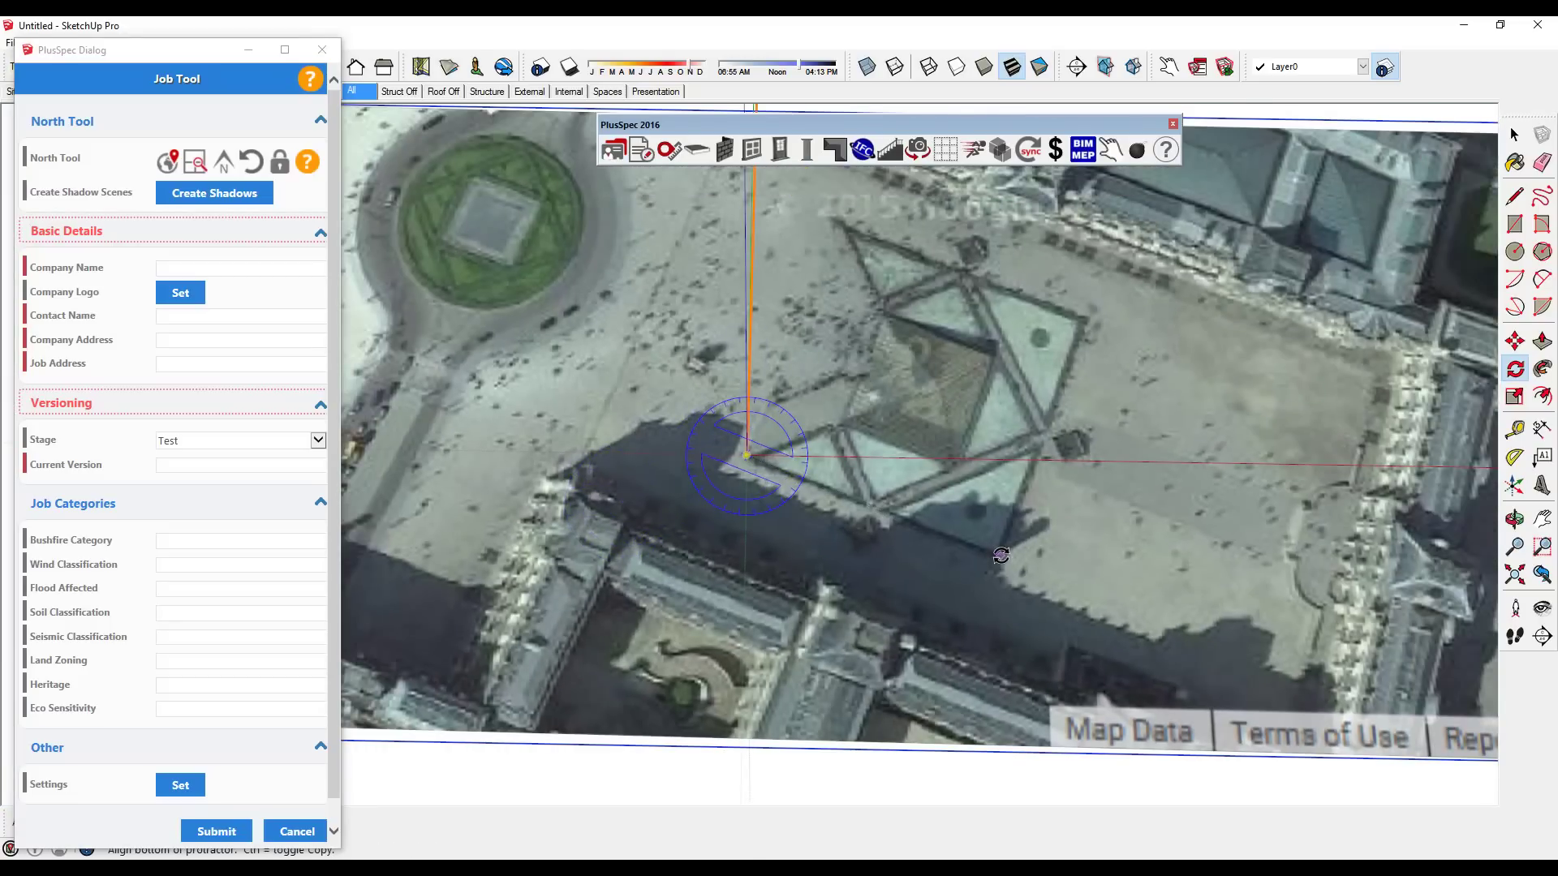
scroll(1041, 548, up, 1)
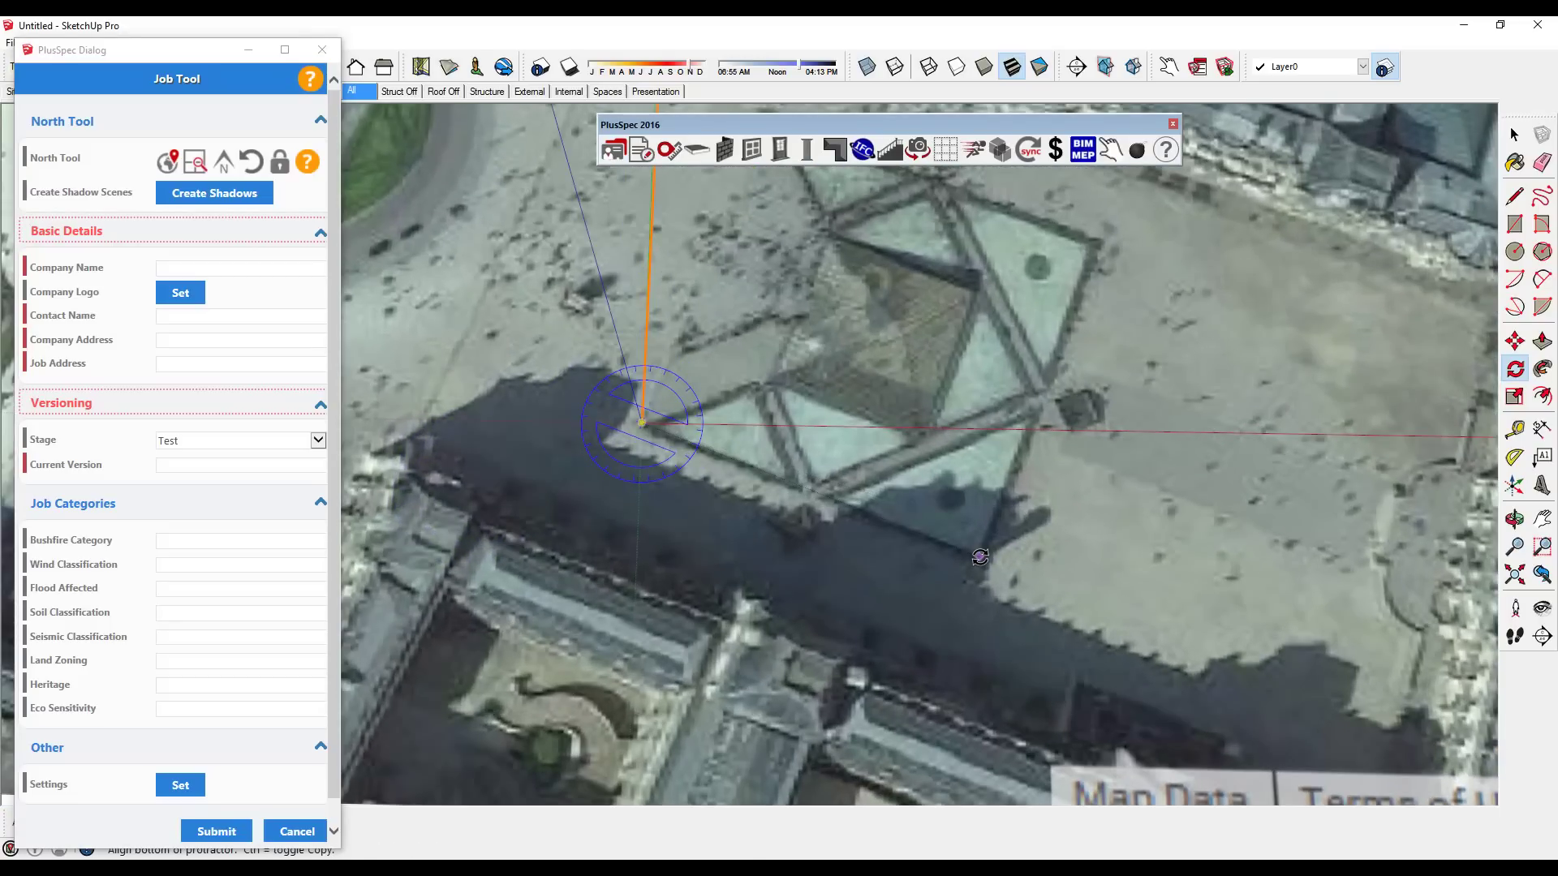
click(980, 556)
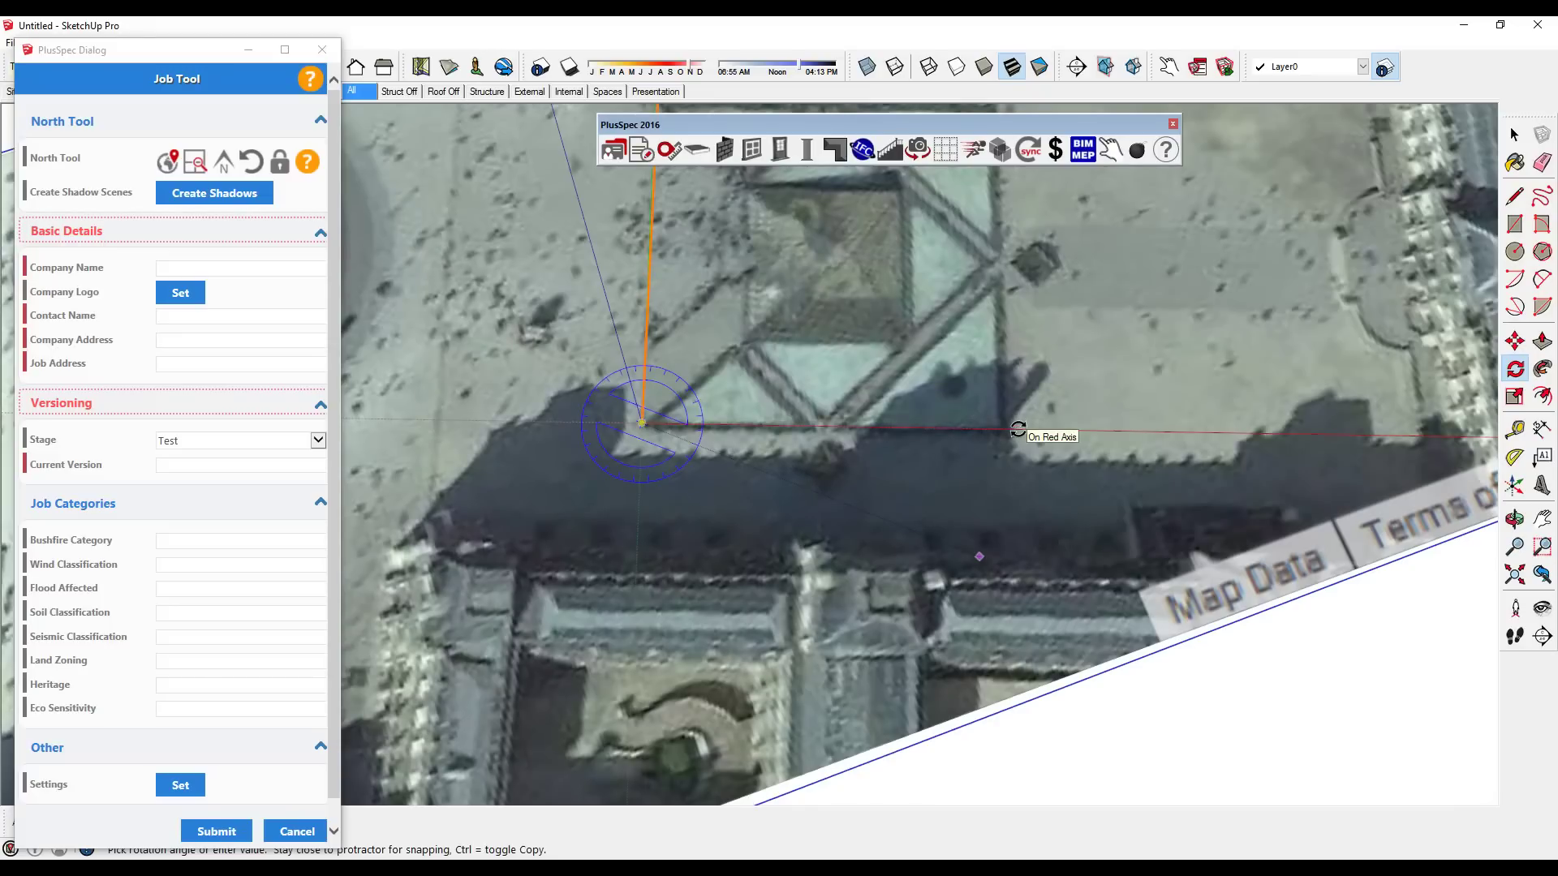
click(766, 666)
key(space)
scroll(766, 667, down, 5)
scroll(855, 489, up, 3)
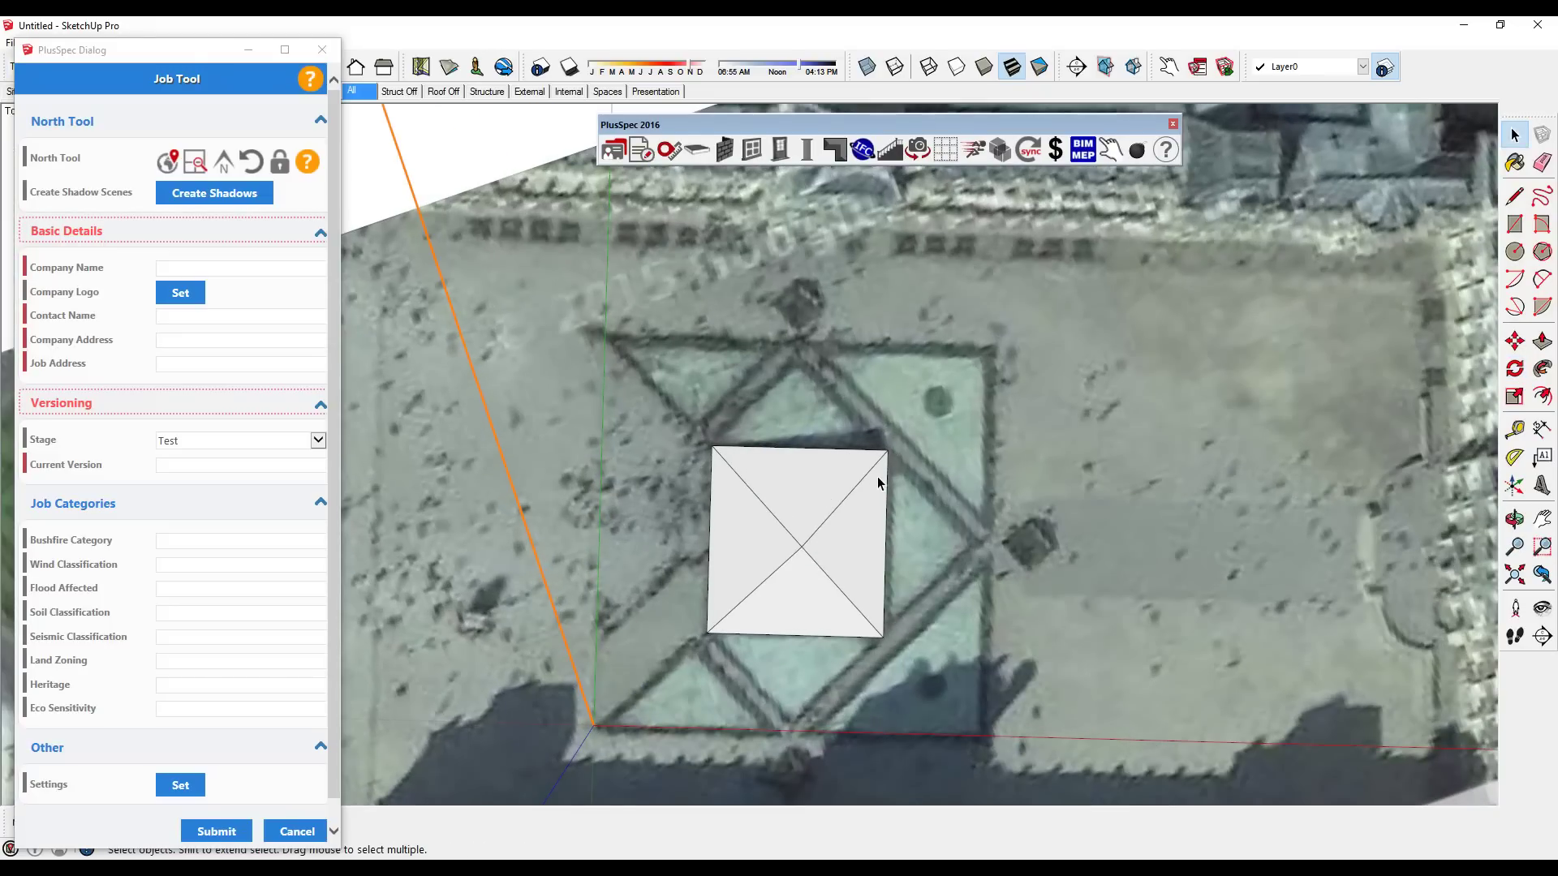
scroll(870, 459, up, 8)
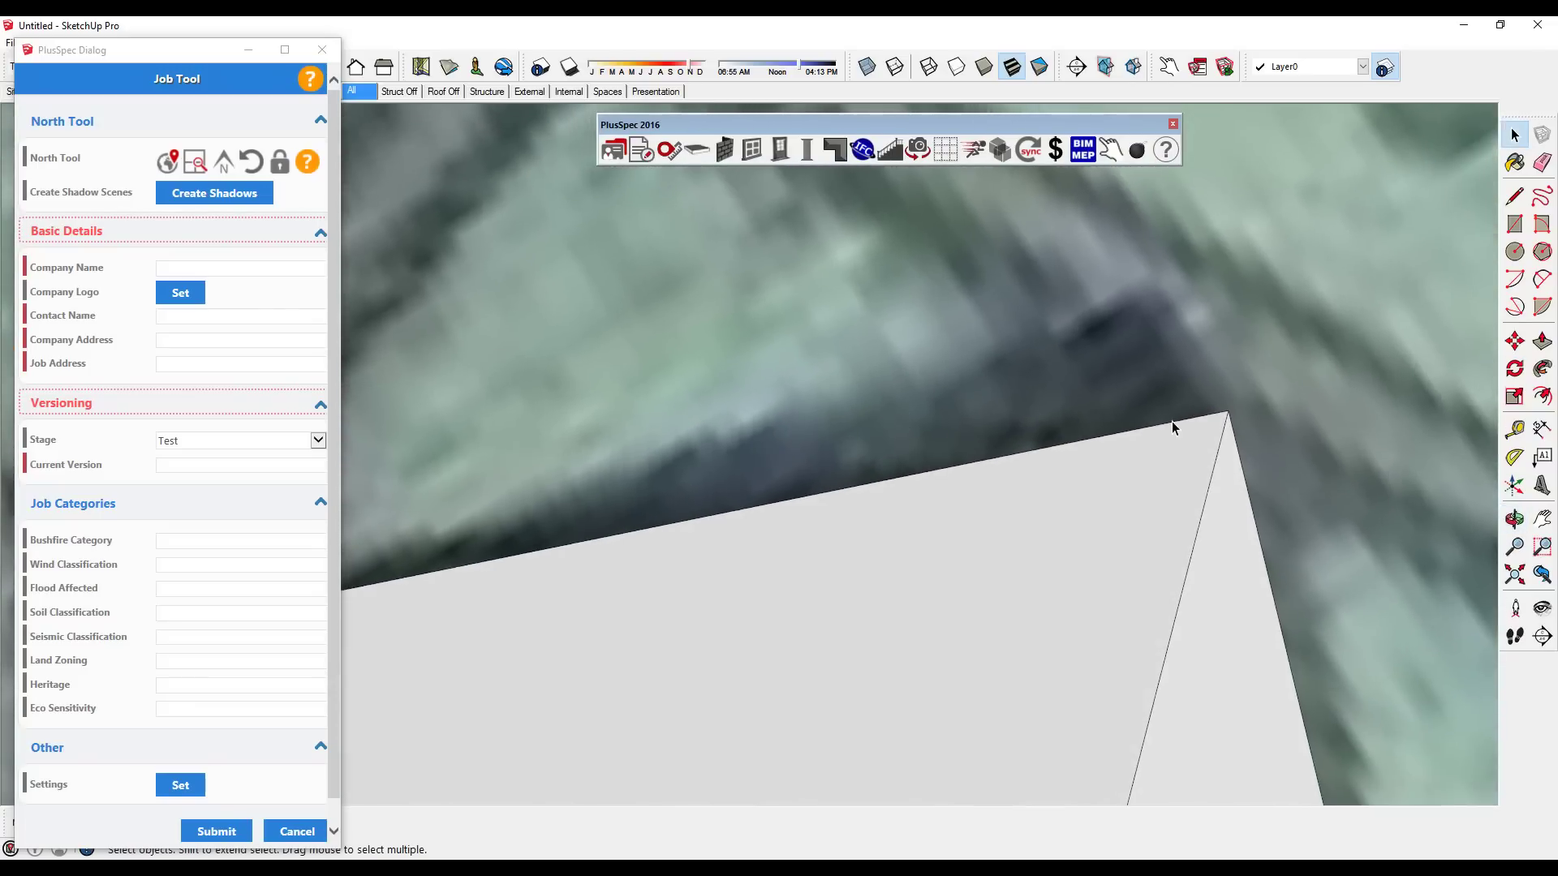
Step: Turn on shadows in the model from the View menu
scroll(1171, 421, down, 1)
click(69, 42)
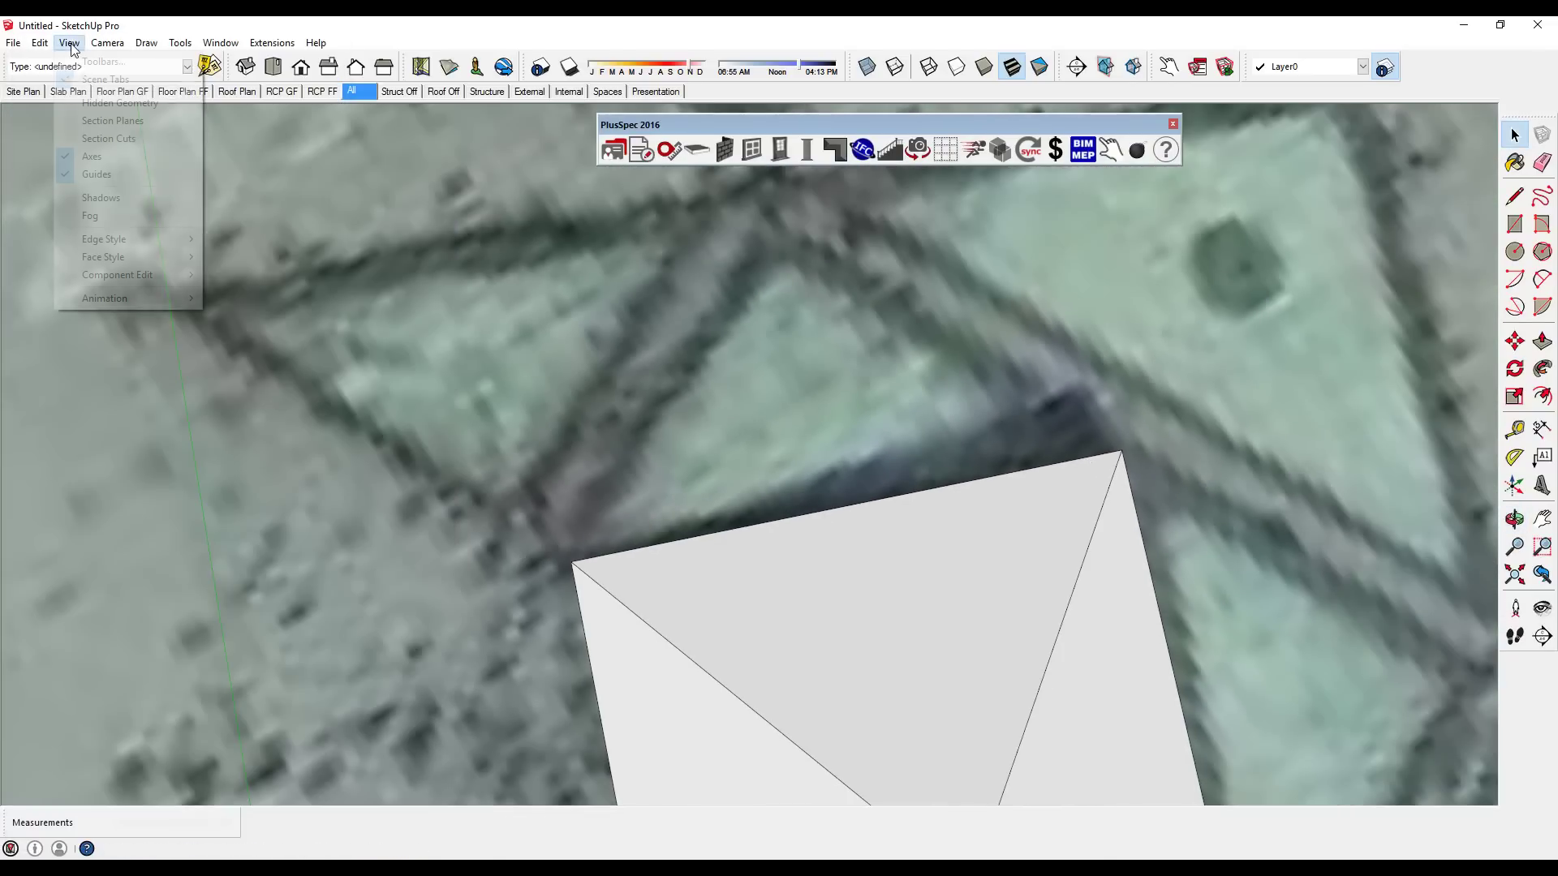
click(120, 198)
scroll(545, 485, down, 1)
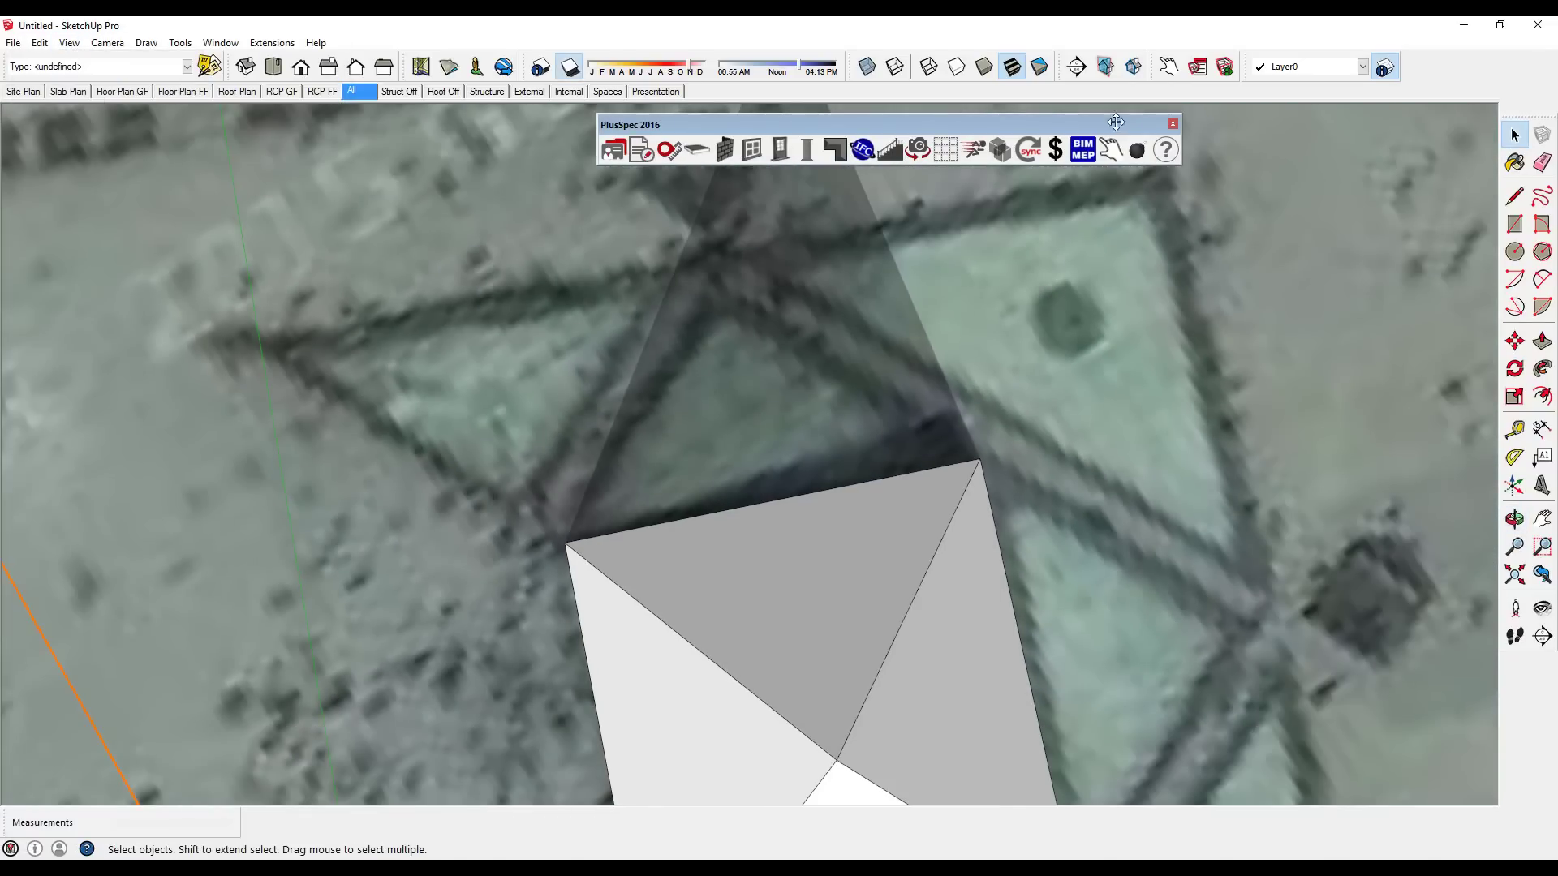
drag(1114, 123, 1418, 123)
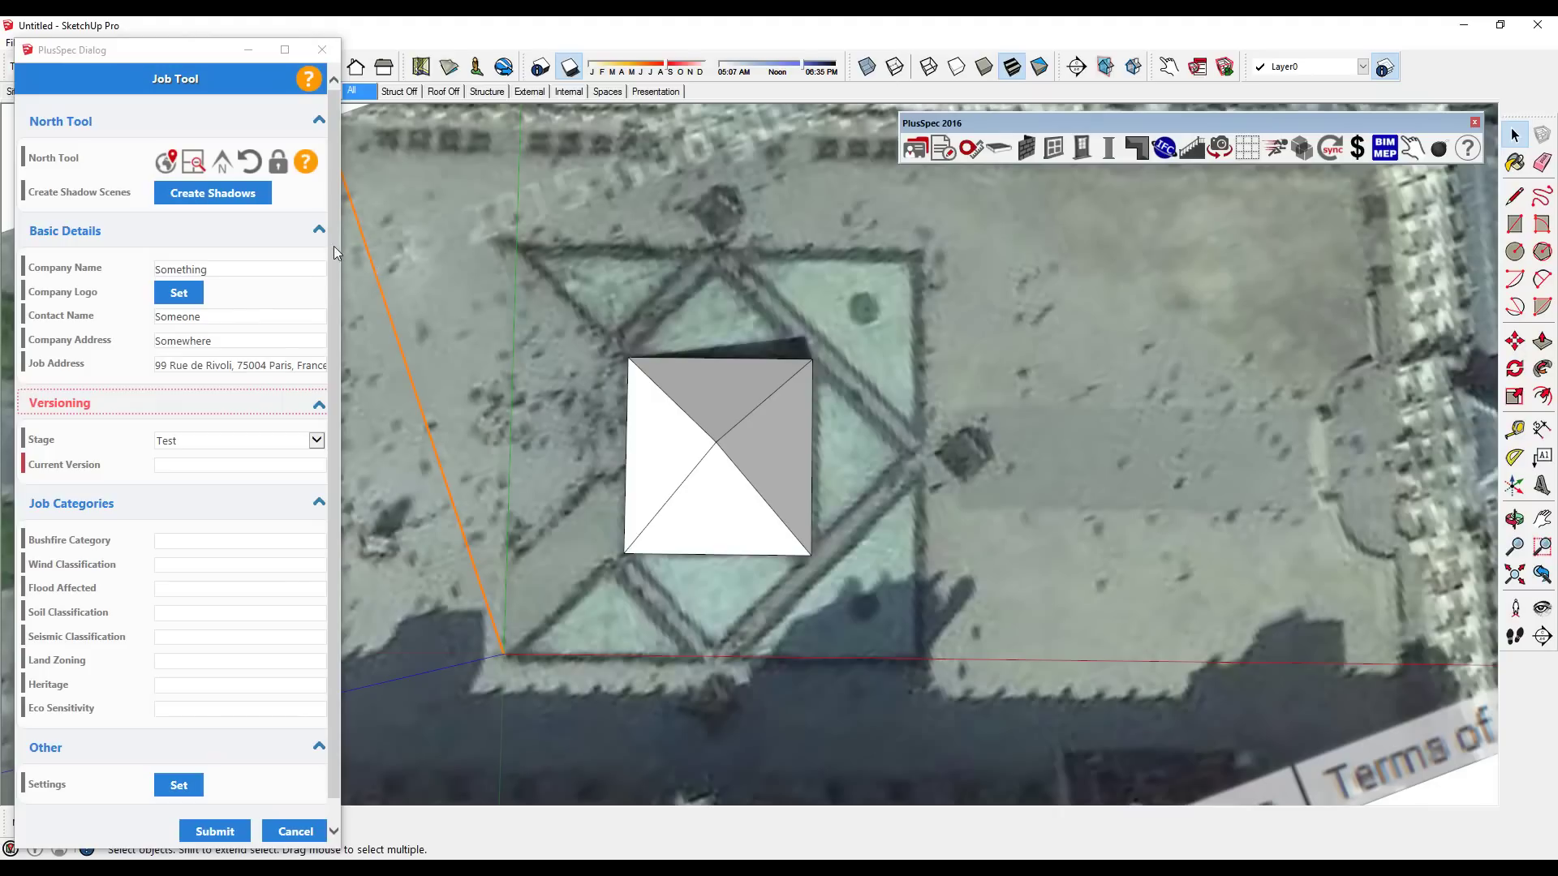
Step: Create the June and December solstice shadow scenes and adjust the shadow time
click(235, 195)
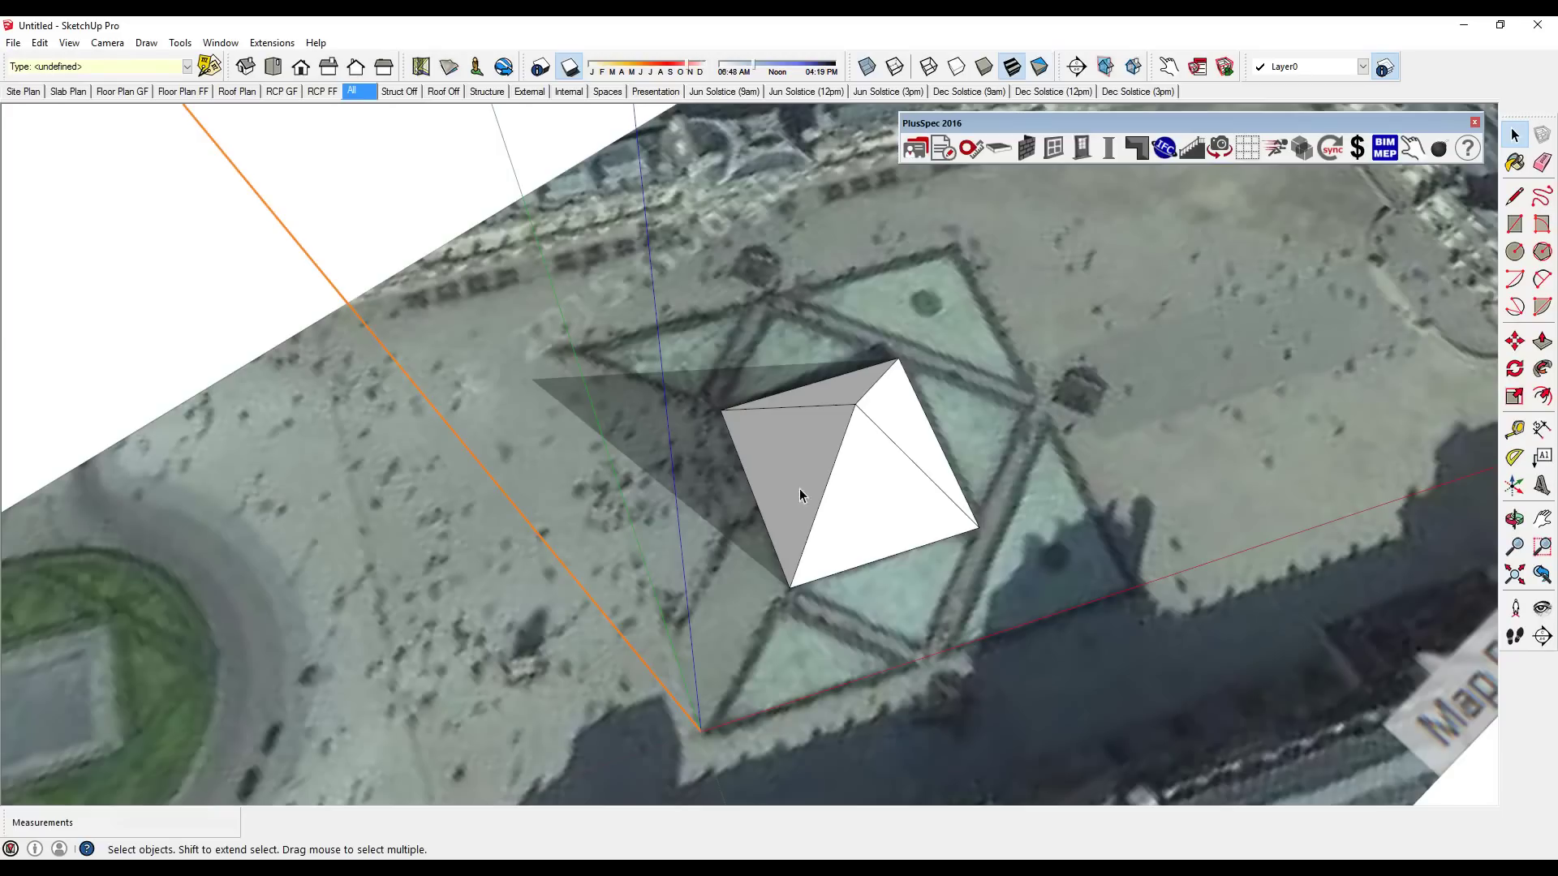
middle_drag(800, 489, 779, 341)
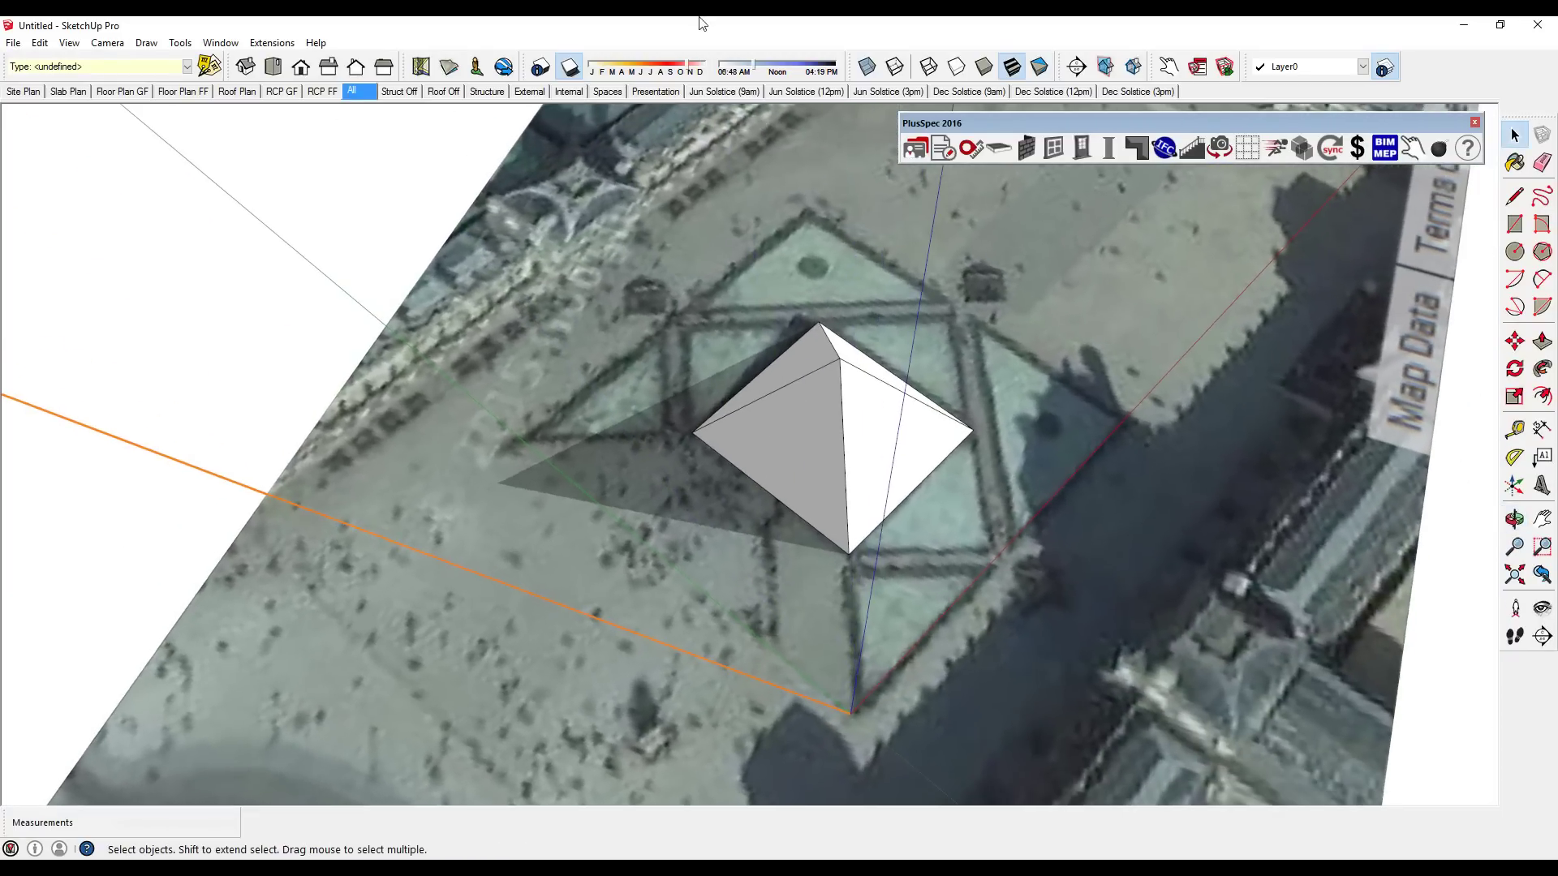
drag(762, 72, 828, 73)
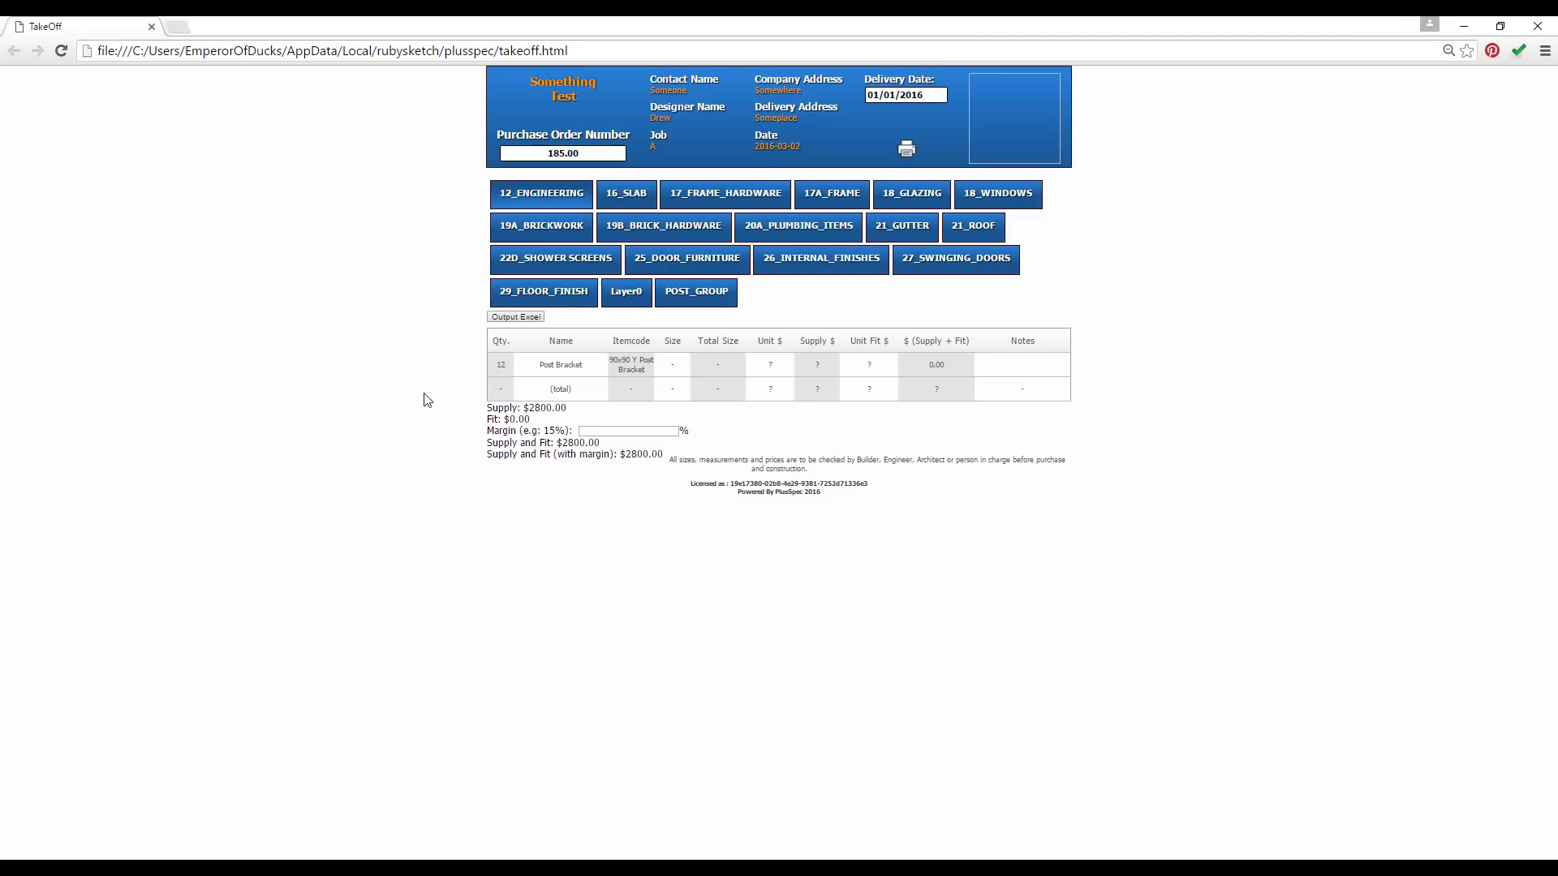
Step: Export the takeoff list of 12 Post Brackets, totalling $2800.00, to an Excel file
click(516, 317)
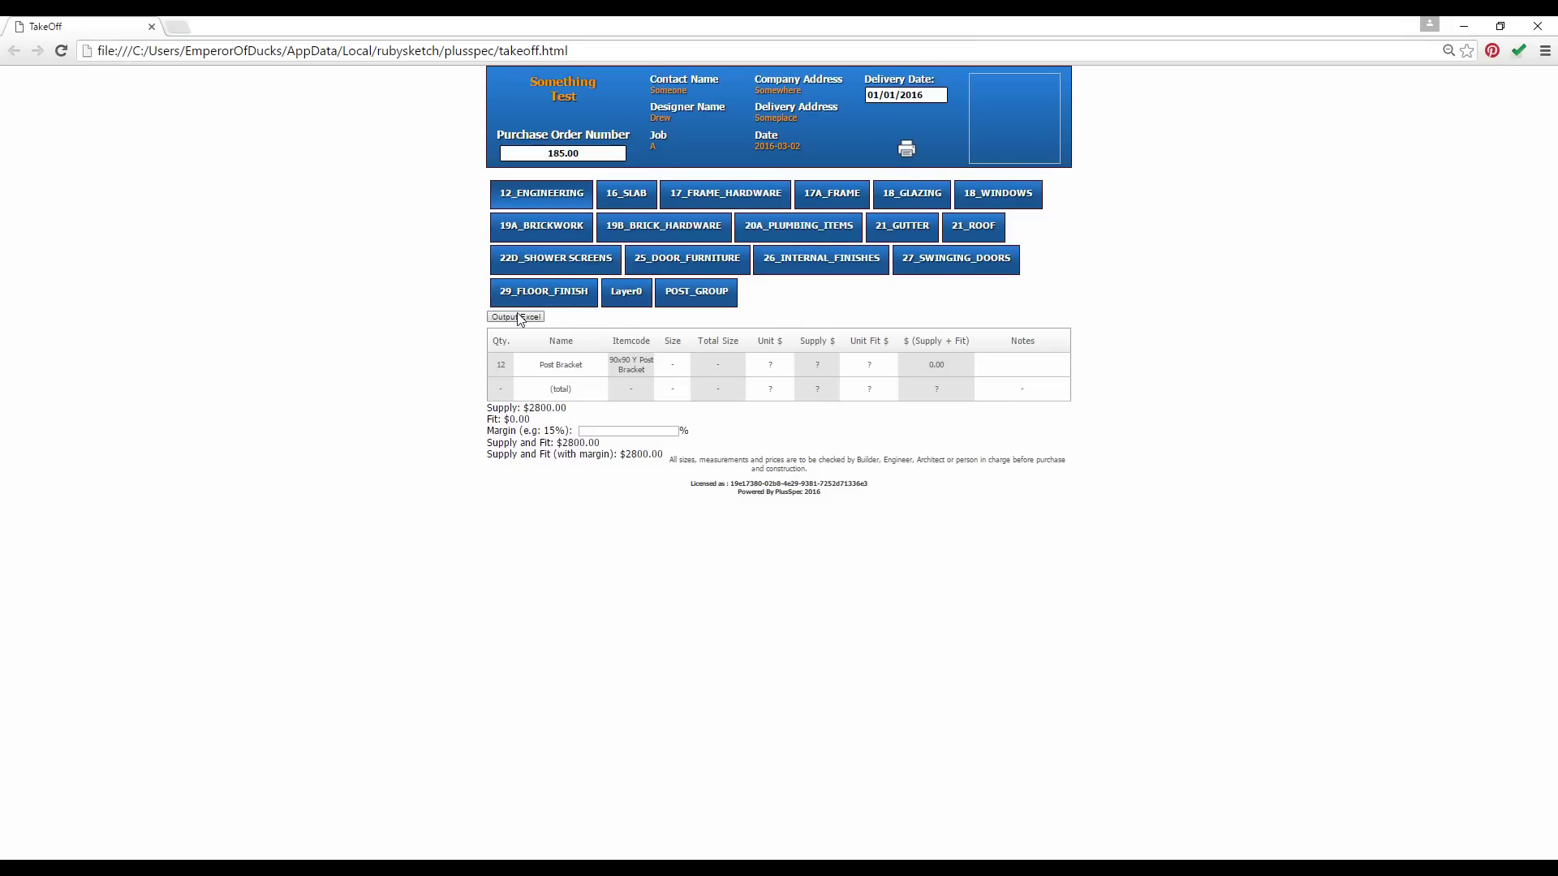